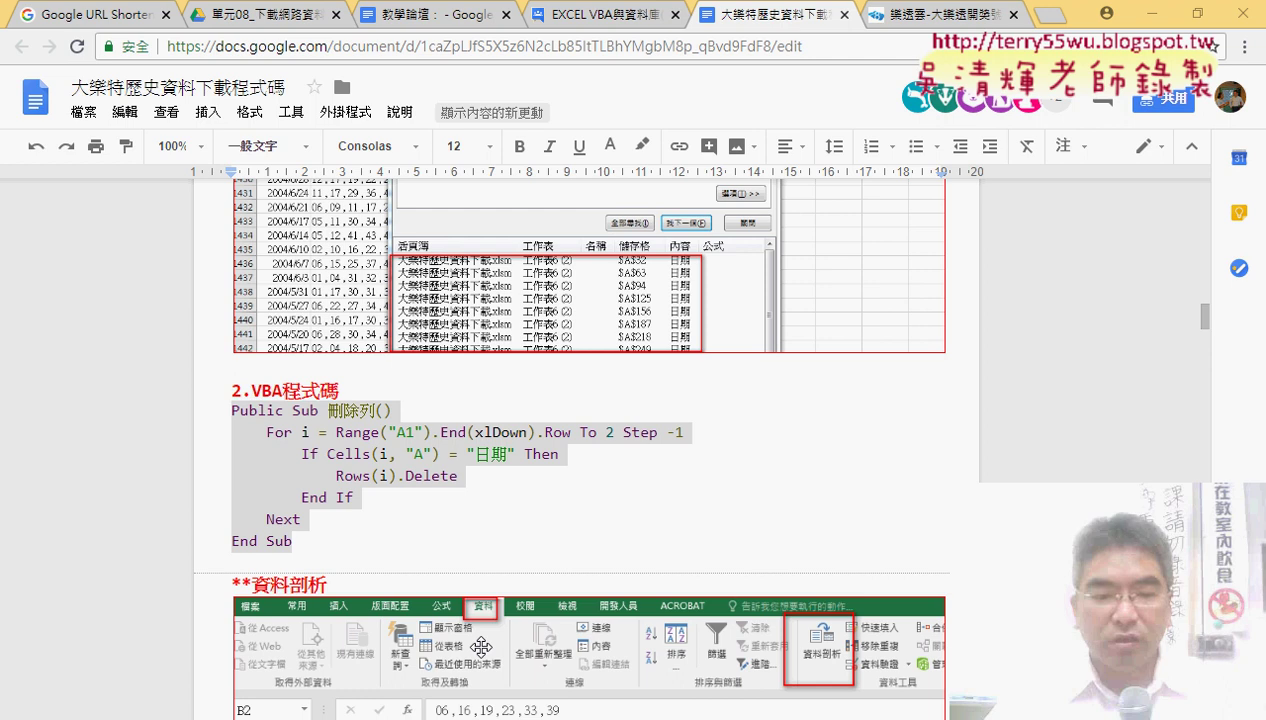
Switch from the Google Docs VBA notes to the lotto workbook in Excel
{"action": "key", "text": "alt+Tab"}
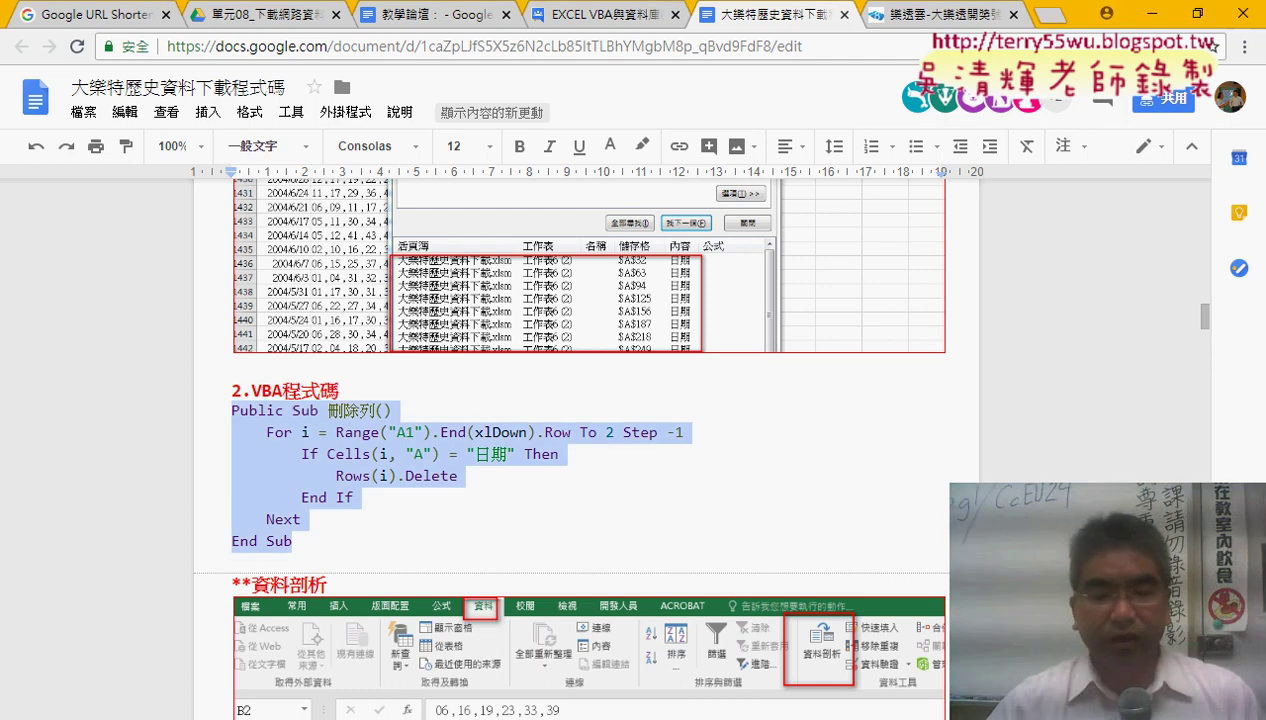
{"action": "left_click", "coordinate": [354, 647]}
Autofit column A so every lottery date shows in full
{"action": "scroll", "coordinate": [354, 647], "scroll_direction": "down", "scroll_amount": 3}
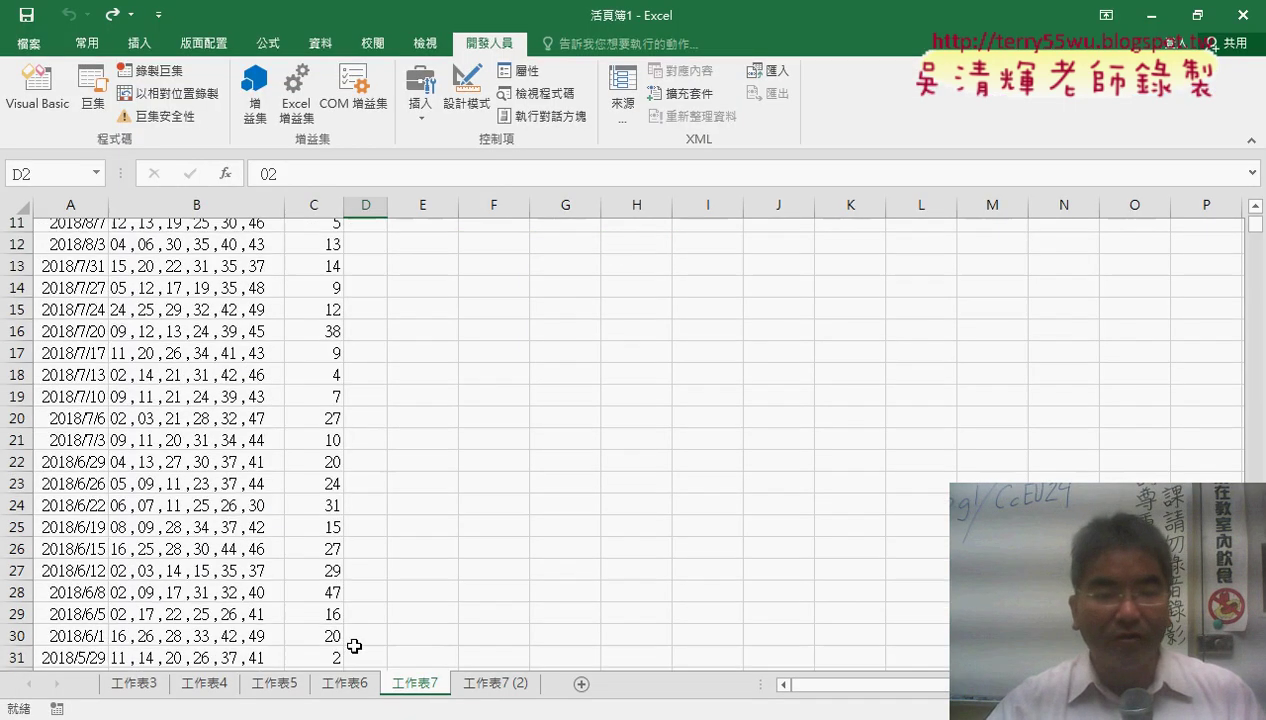
{"action": "scroll", "coordinate": [354, 647], "scroll_direction": "down", "scroll_amount": 6}
{"action": "scroll", "coordinate": [415, 613], "scroll_direction": "down", "scroll_amount": 6}
{"action": "scroll", "coordinate": [415, 608], "scroll_direction": "down", "scroll_amount": 8}
{"action": "scroll", "coordinate": [276, 554], "scroll_direction": "down", "scroll_amount": 3}
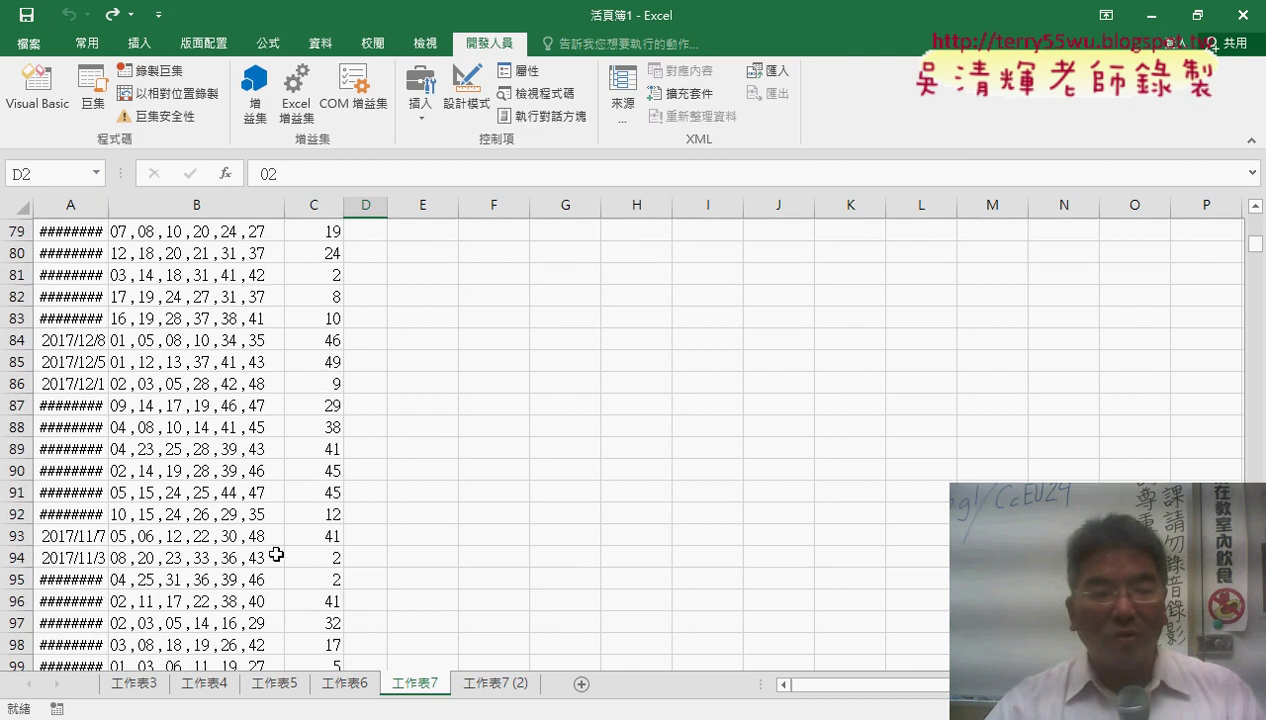
{"action": "scroll", "coordinate": [276, 554], "scroll_direction": "down", "scroll_amount": 2}
{"action": "double_click", "coordinate": [108, 204]}
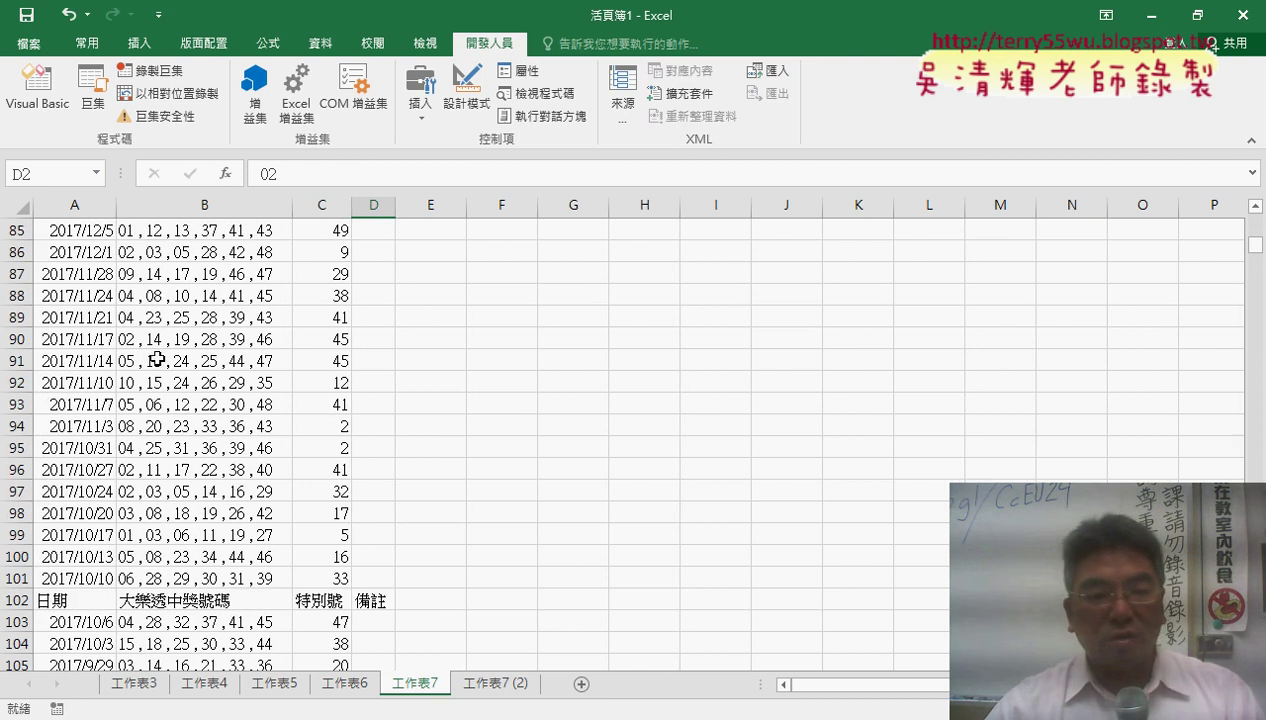
Locate the repeated 日期 header rows inside the data at A102 and A1516
{"action": "left_click", "coordinate": [63, 601]}
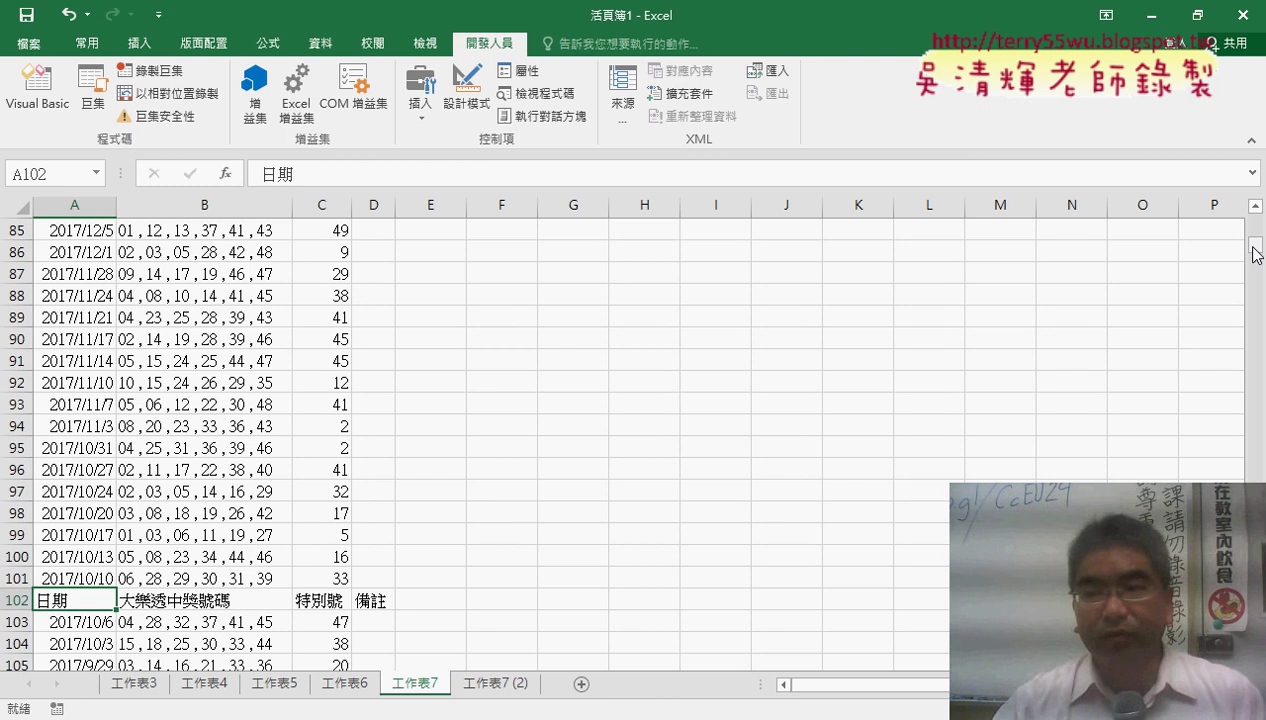
{"action": "left_click_drag", "start_coordinate": [1255, 244], "coordinate": [1255, 250]}
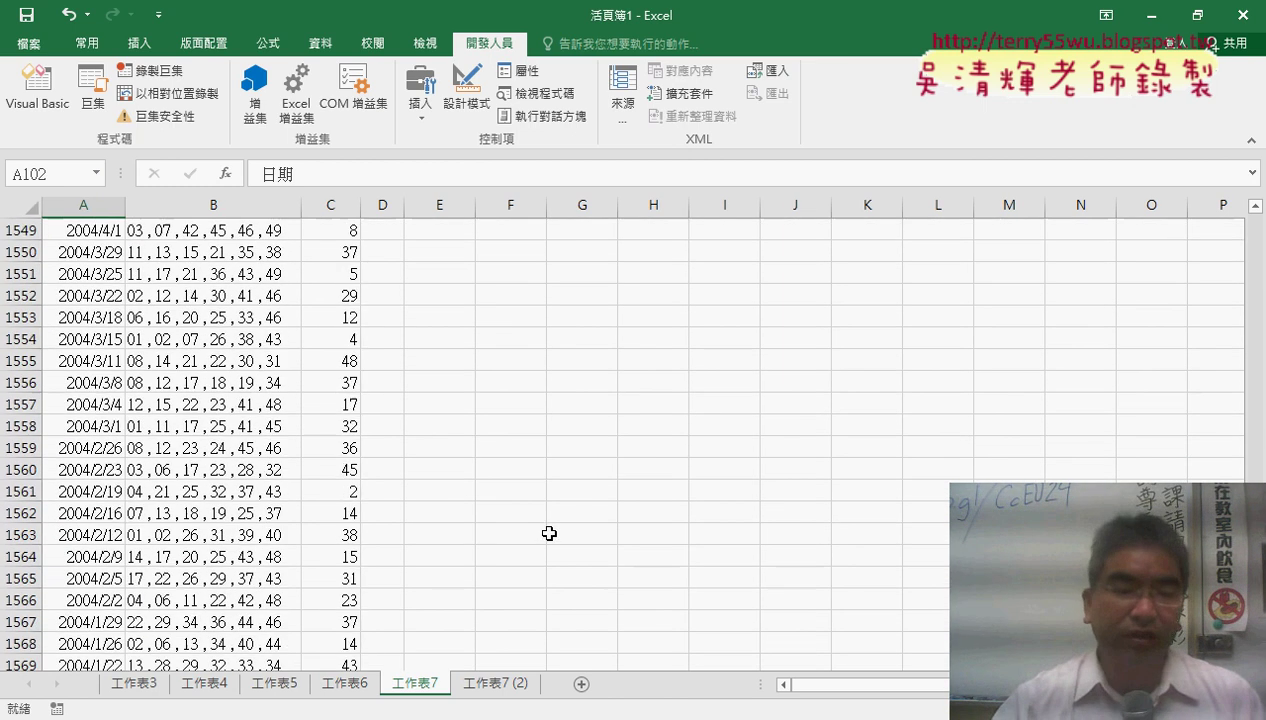
{"action": "scroll", "coordinate": [551, 531], "scroll_direction": "down", "scroll_amount": 3}
{"action": "left_click", "coordinate": [102, 579]}
{"action": "scroll", "coordinate": [101, 578], "scroll_direction": "up", "scroll_amount": 7}
{"action": "scroll", "coordinate": [101, 578], "scroll_direction": "up", "scroll_amount": 6}
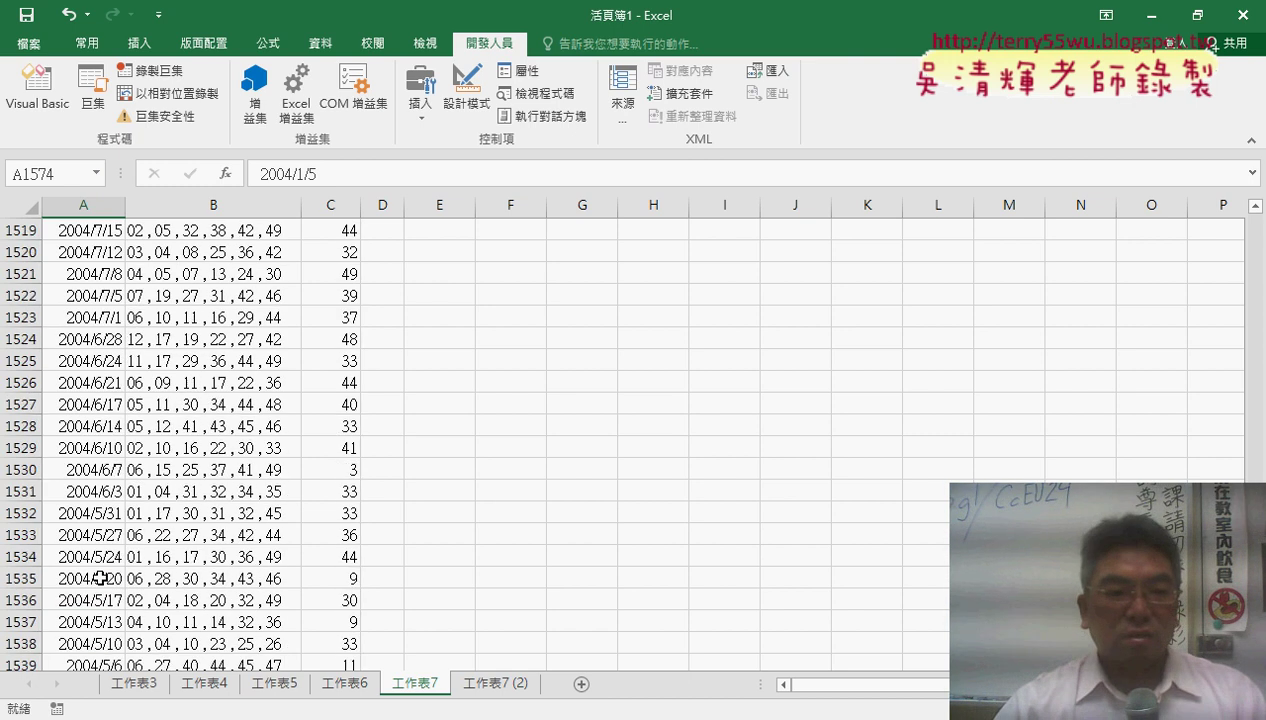
{"action": "scroll", "coordinate": [101, 578], "scroll_direction": "up", "scroll_amount": 6}
{"action": "left_click", "coordinate": [99, 557]}
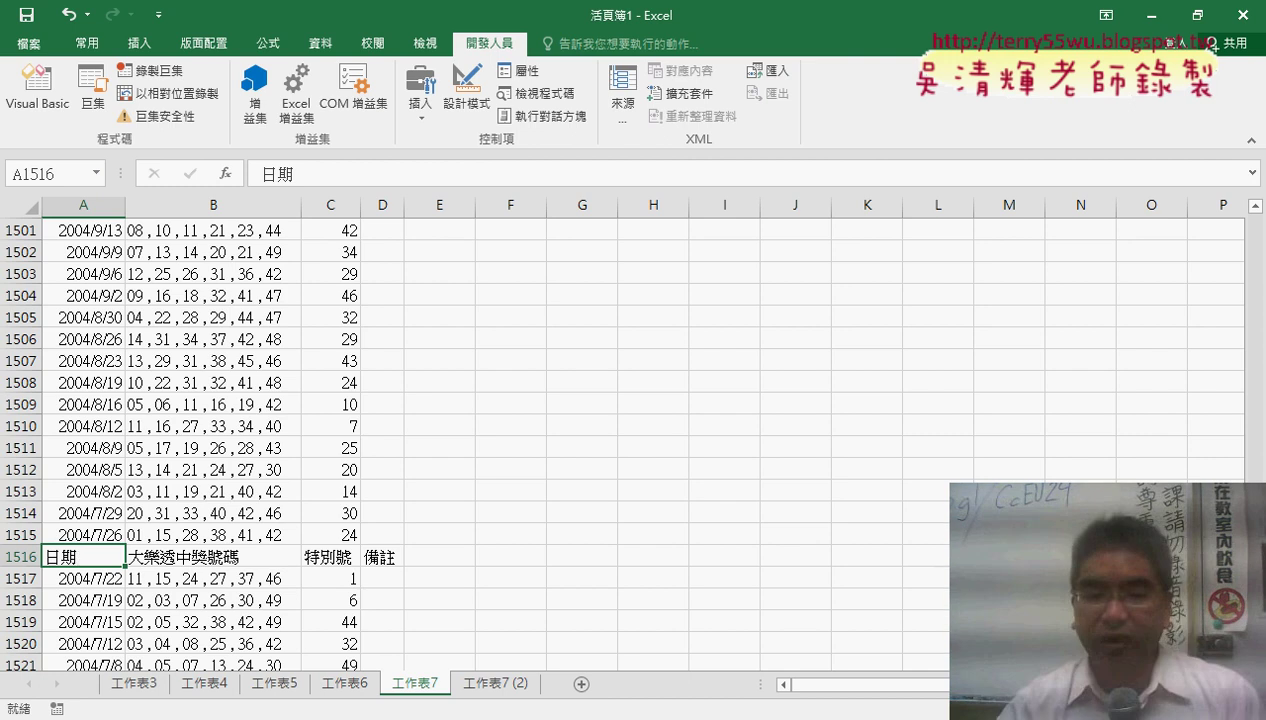
{"action": "mouse_move", "coordinate": [458, 710]}
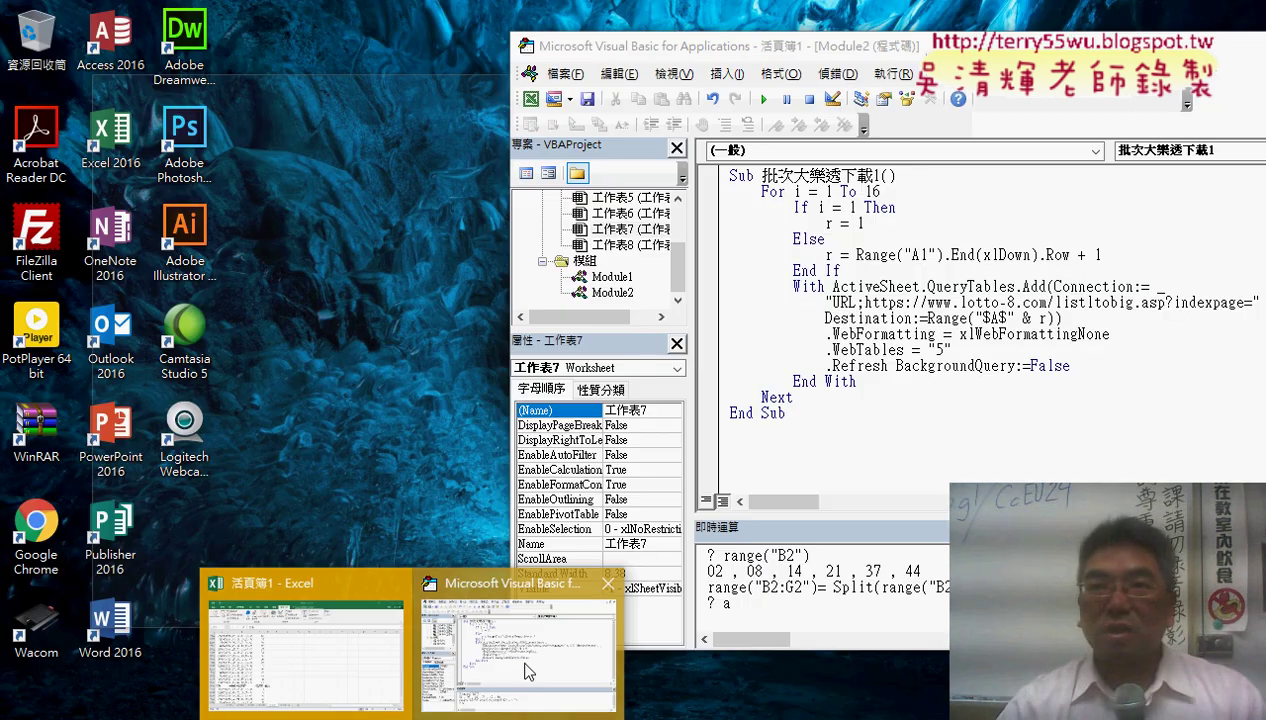
{"action": "left_click", "coordinate": [528, 672]}
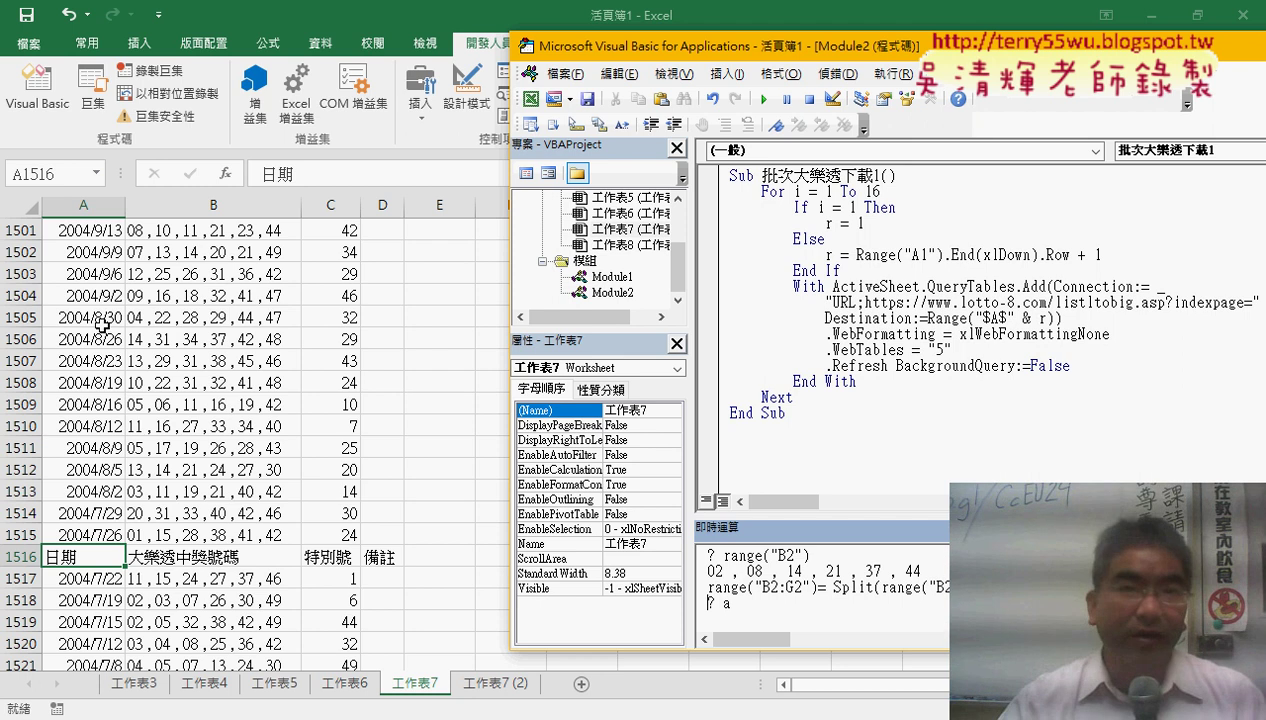
{"action": "key", "text": "alt+F11"}
{"action": "left_click", "coordinate": [110, 422]}
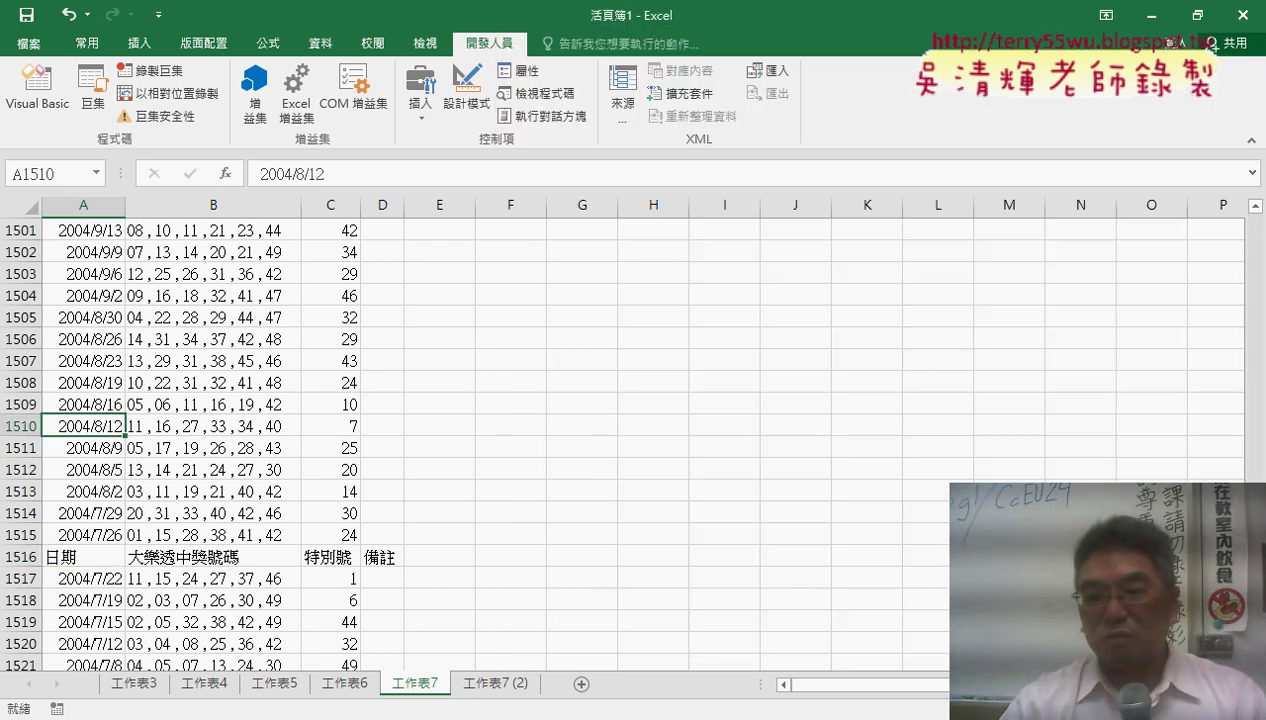
Turn on the Data filter for the header row starting at A1
{"action": "left_click_drag", "start_coordinate": [1255, 417], "coordinate": [1255, 215]}
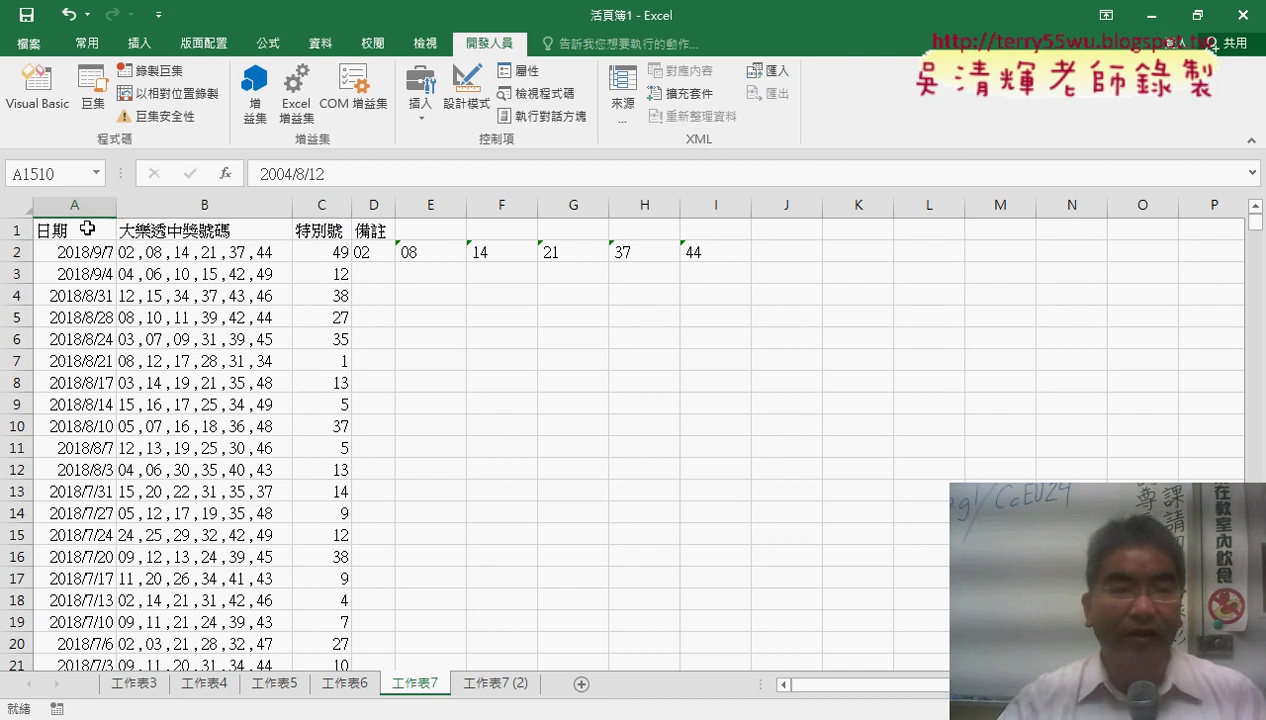
{"action": "left_click", "coordinate": [87, 228]}
{"action": "left_click", "coordinate": [320, 46]}
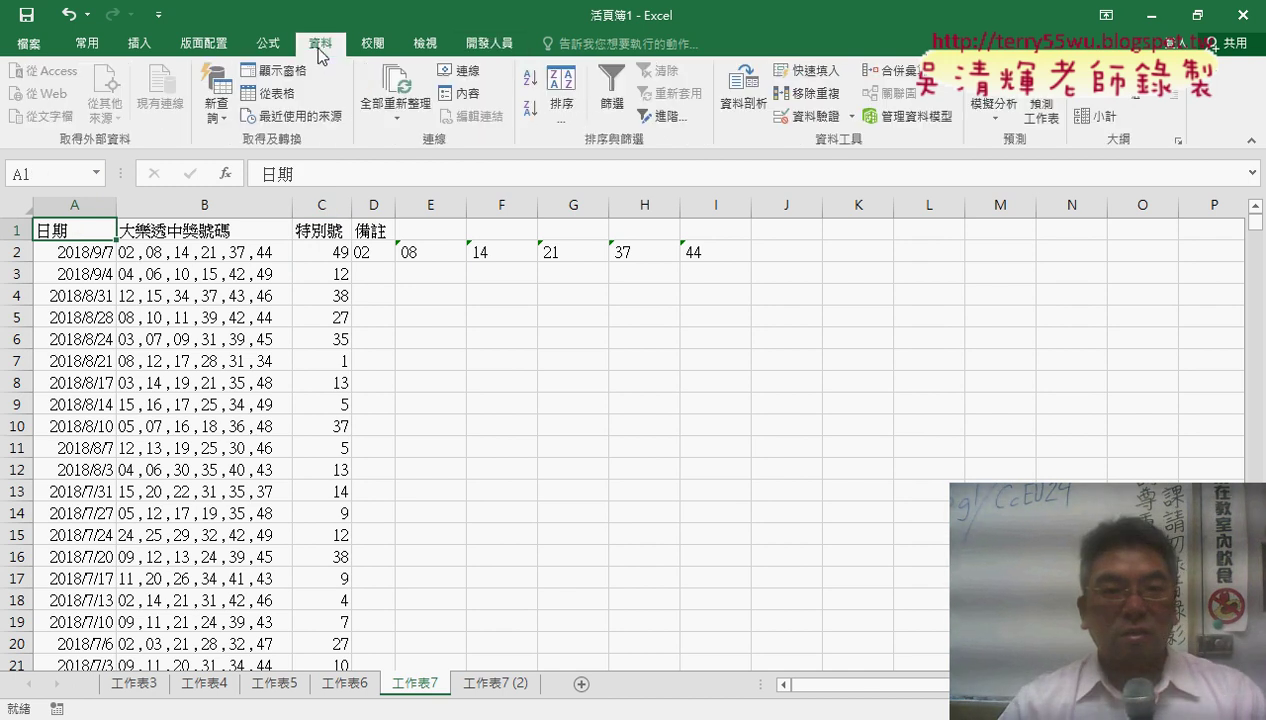
{"action": "left_click", "coordinate": [611, 95]}
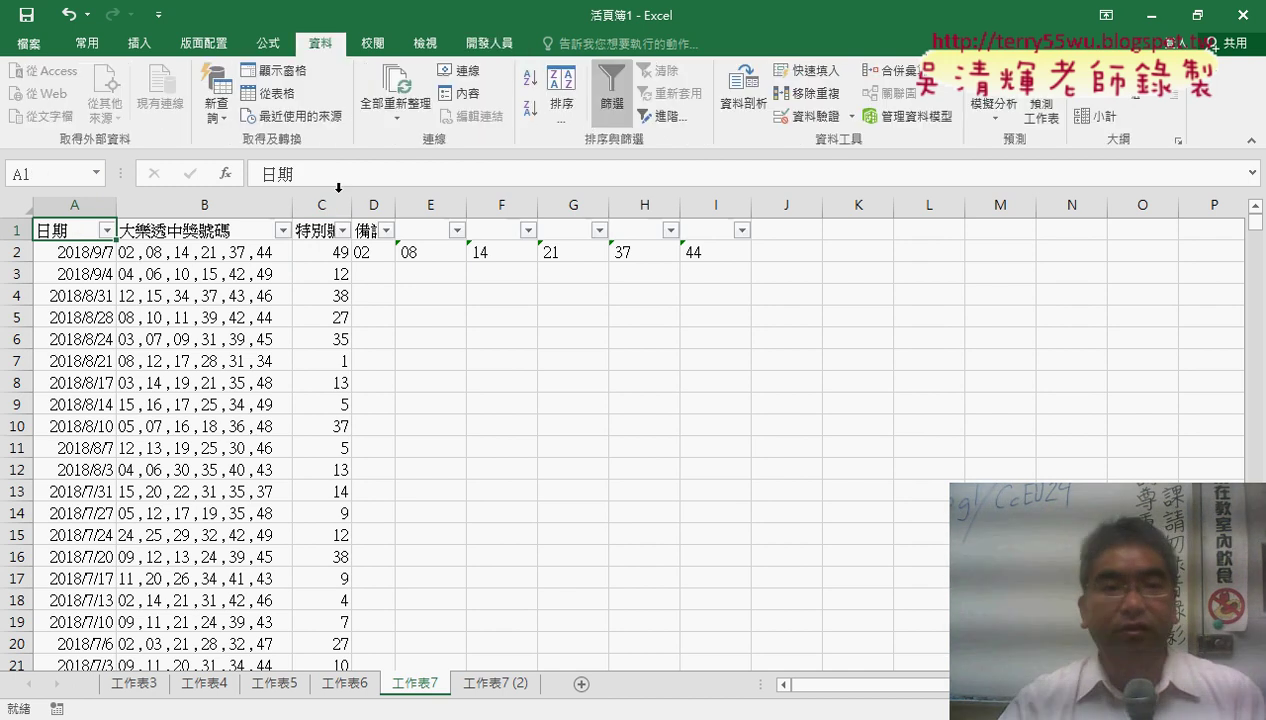
Filter column A to only 日期 and select the filtered rows 102–1516 for deletion
{"action": "left_click", "coordinate": [106, 230]}
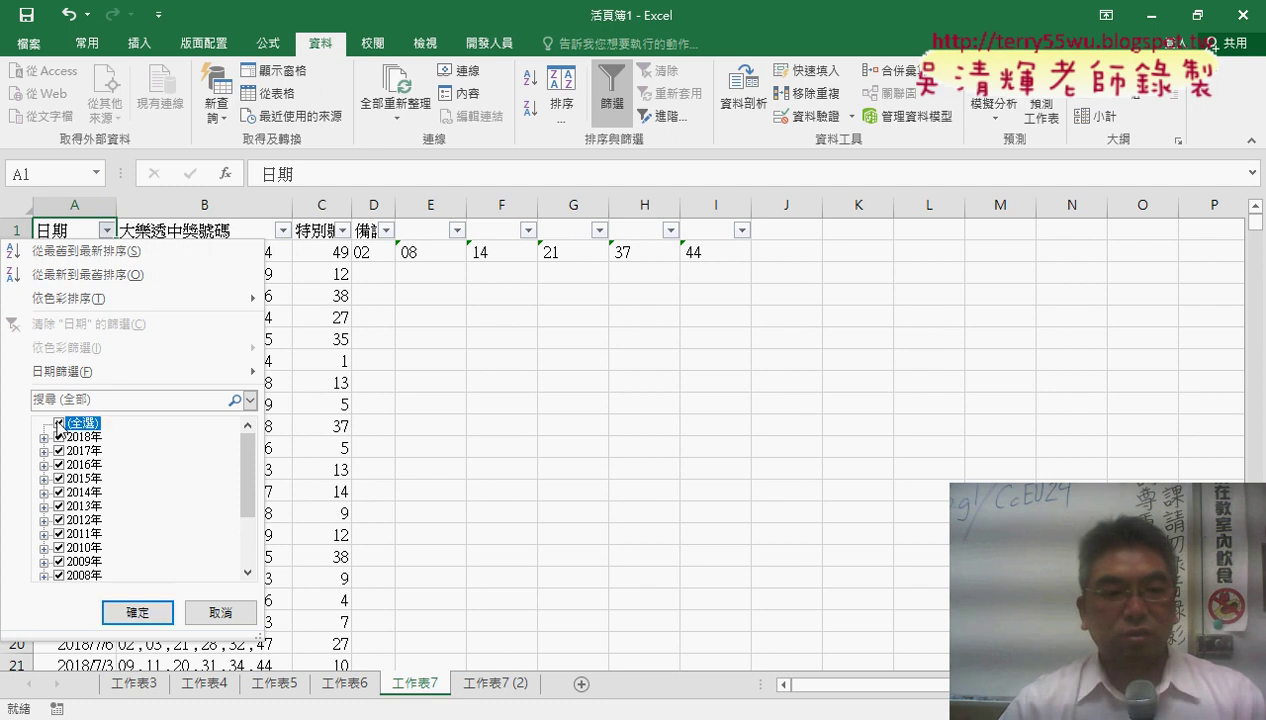
{"action": "left_click", "coordinate": [58, 423]}
{"action": "left_click_drag", "start_coordinate": [248, 468], "coordinate": [252, 588]}
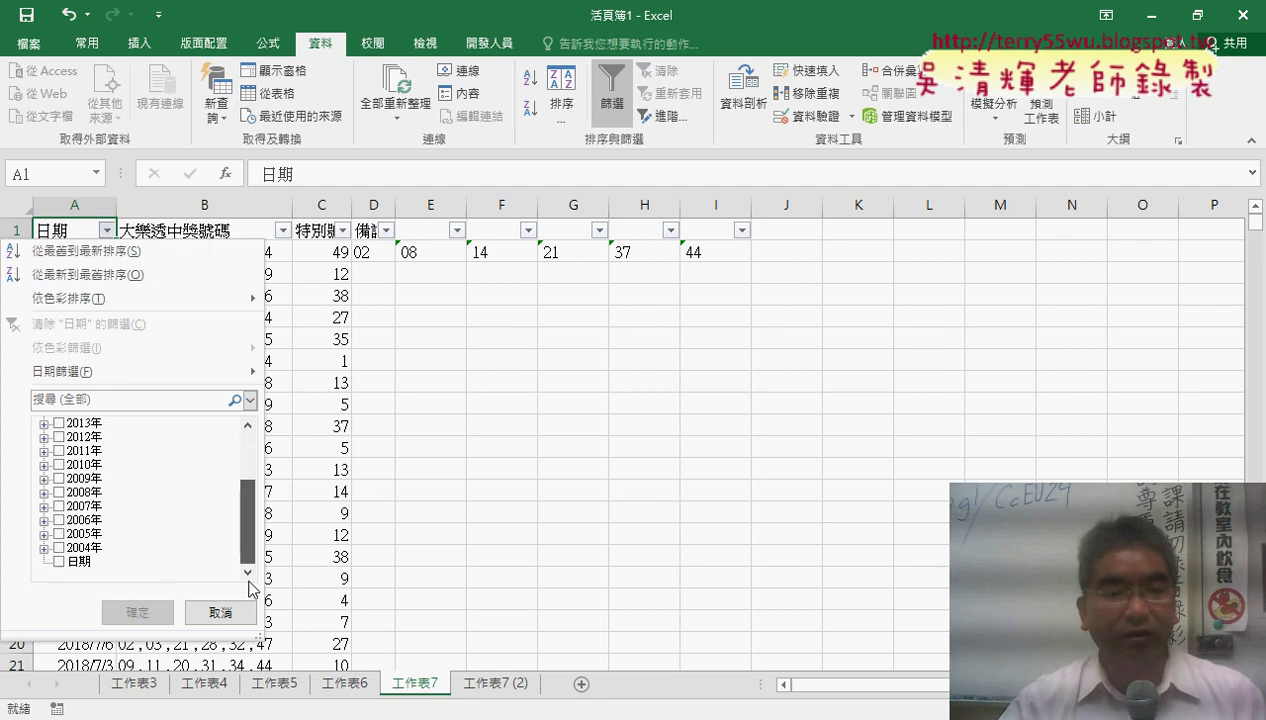
{"action": "left_click", "coordinate": [75, 561]}
{"action": "left_click", "coordinate": [137, 612]}
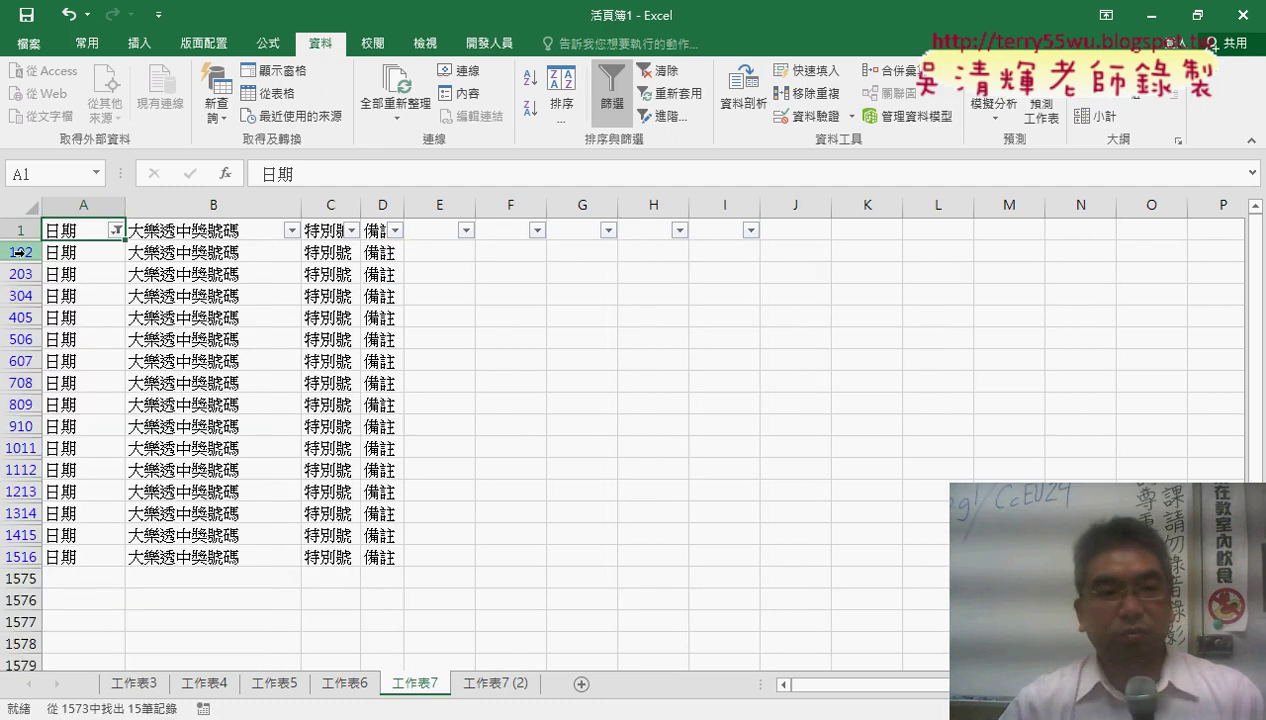
{"action": "left_click_drag", "start_coordinate": [20, 252], "coordinate": [30, 556]}
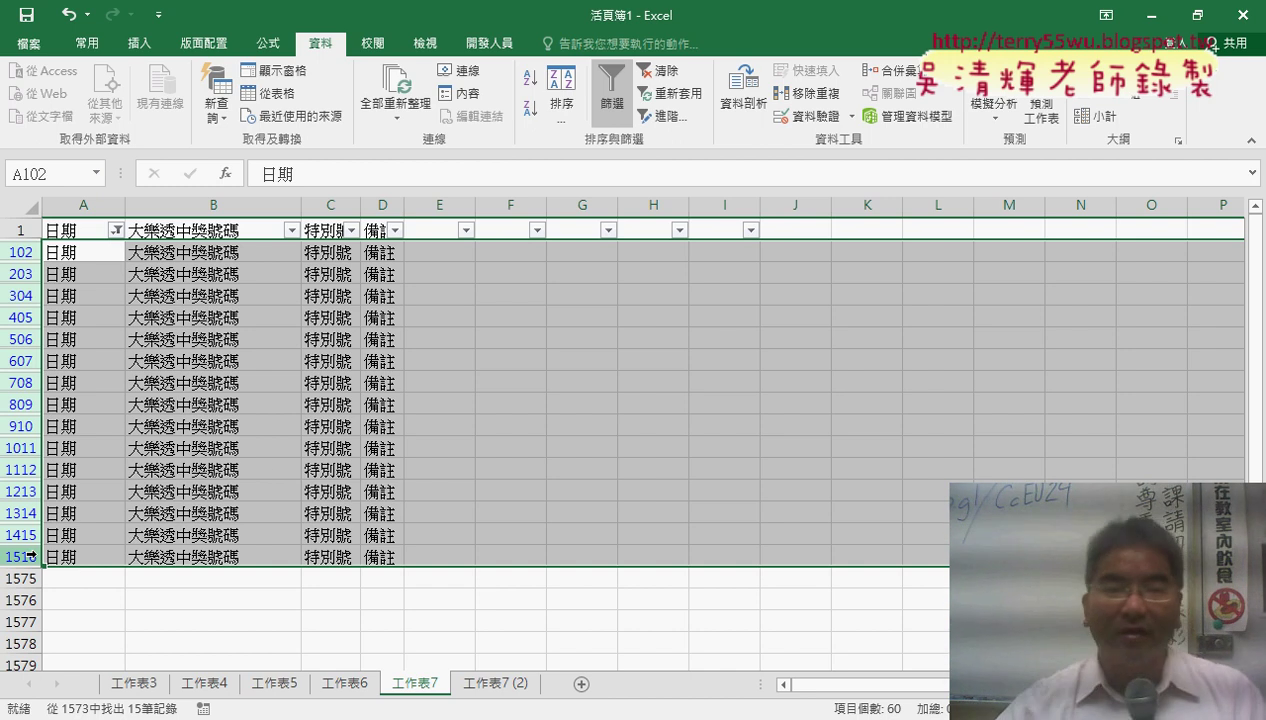
{"action": "right_click", "coordinate": [348, 341]}
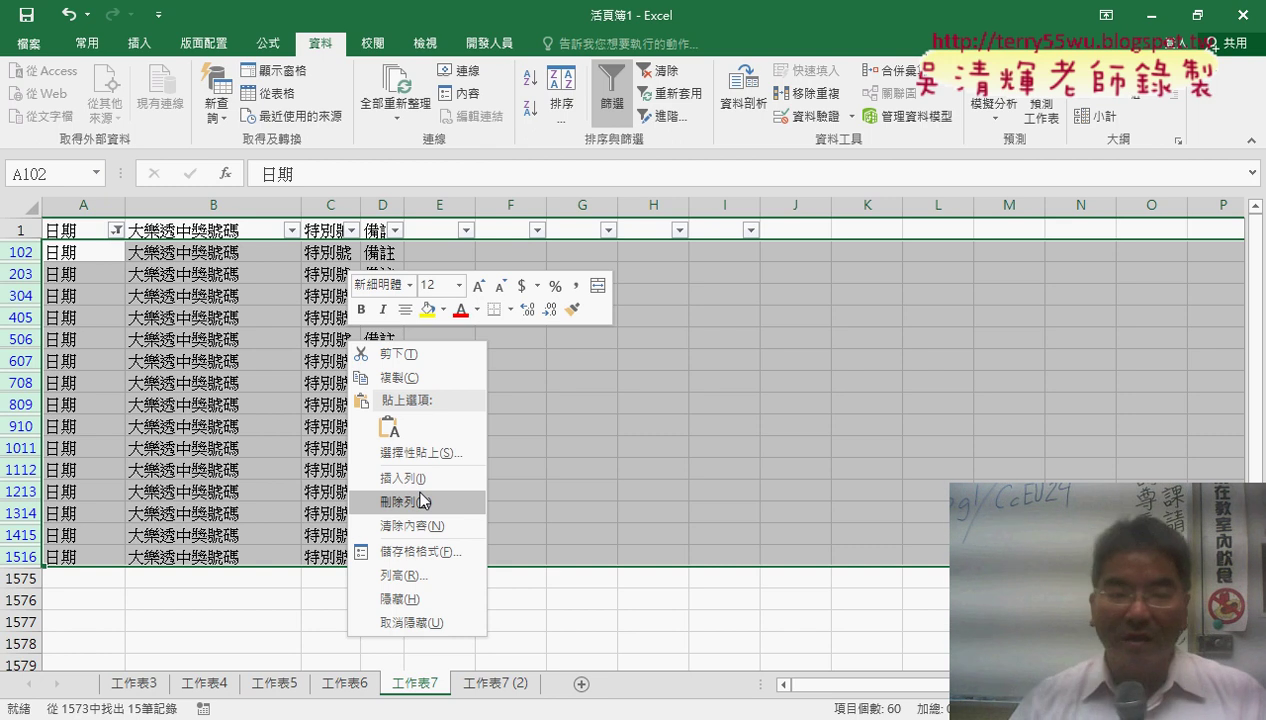
{"action": "left_click", "coordinate": [421, 500]}
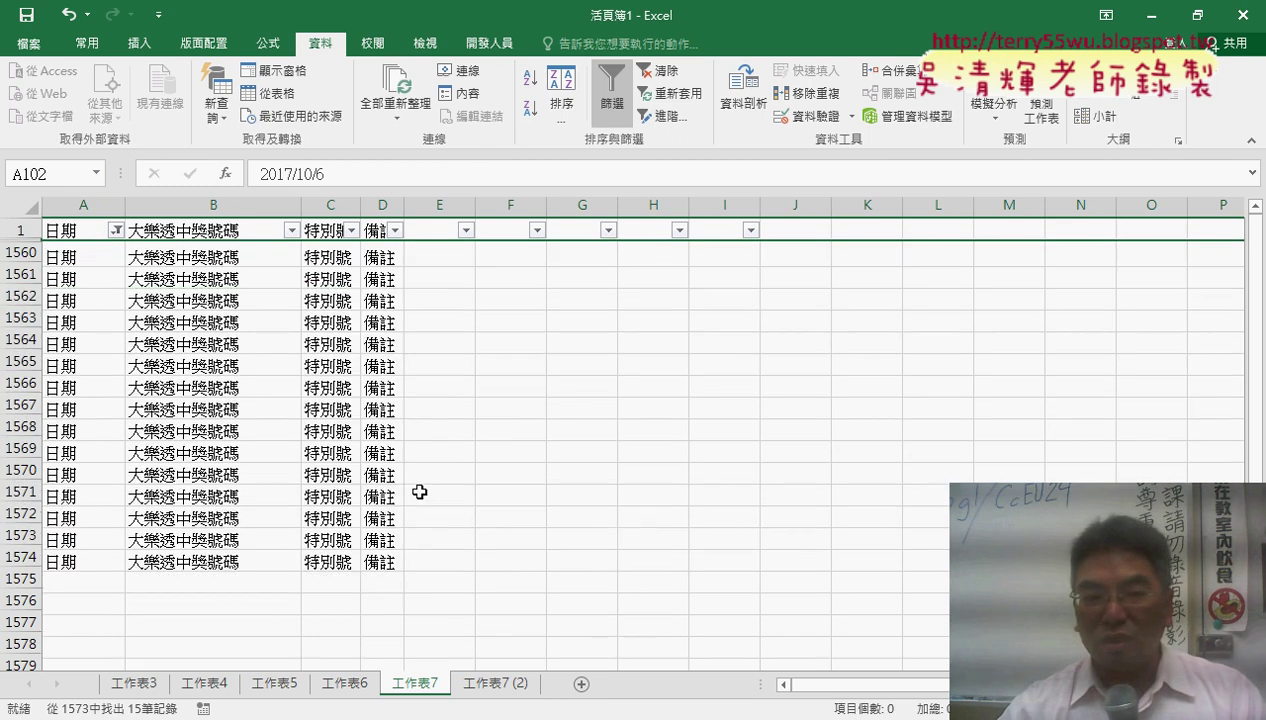
{"action": "left_click", "coordinate": [611, 96]}
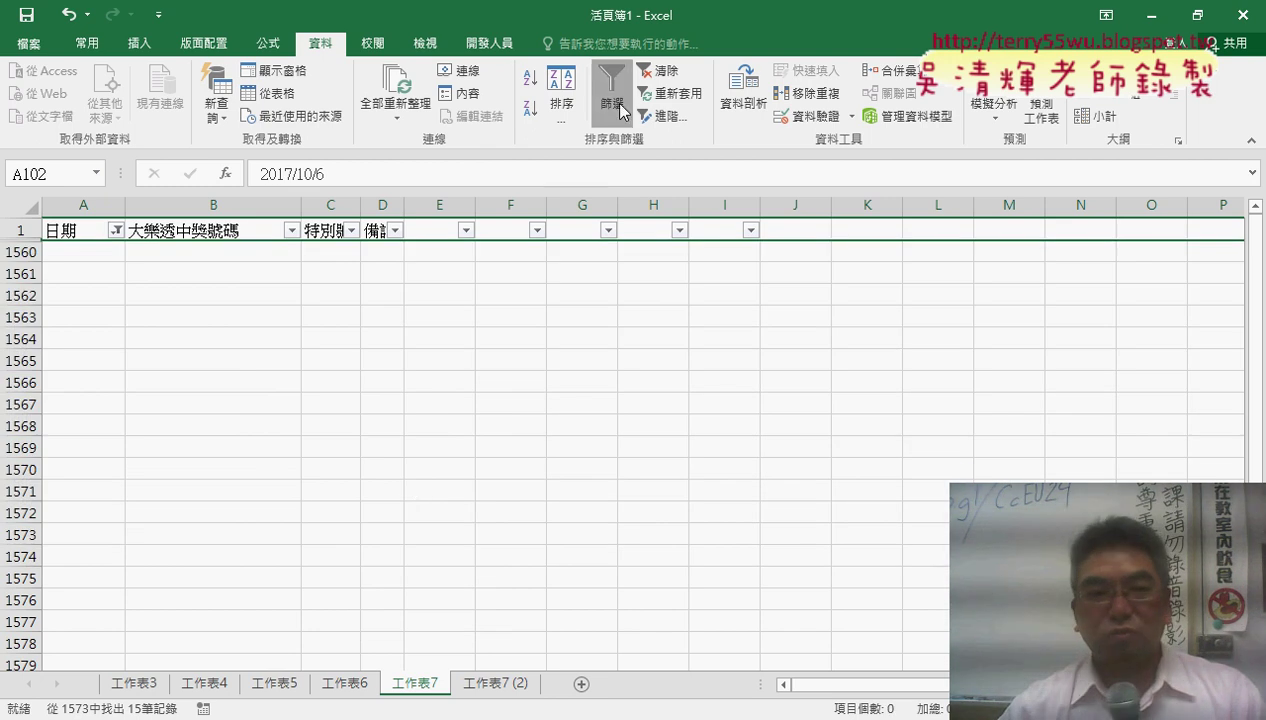
{"action": "left_click", "coordinate": [106, 383]}
{"action": "scroll", "coordinate": [106, 383], "scroll_direction": "down", "scroll_amount": 8}
{"action": "scroll", "coordinate": [106, 383], "scroll_direction": "down", "scroll_amount": 8}
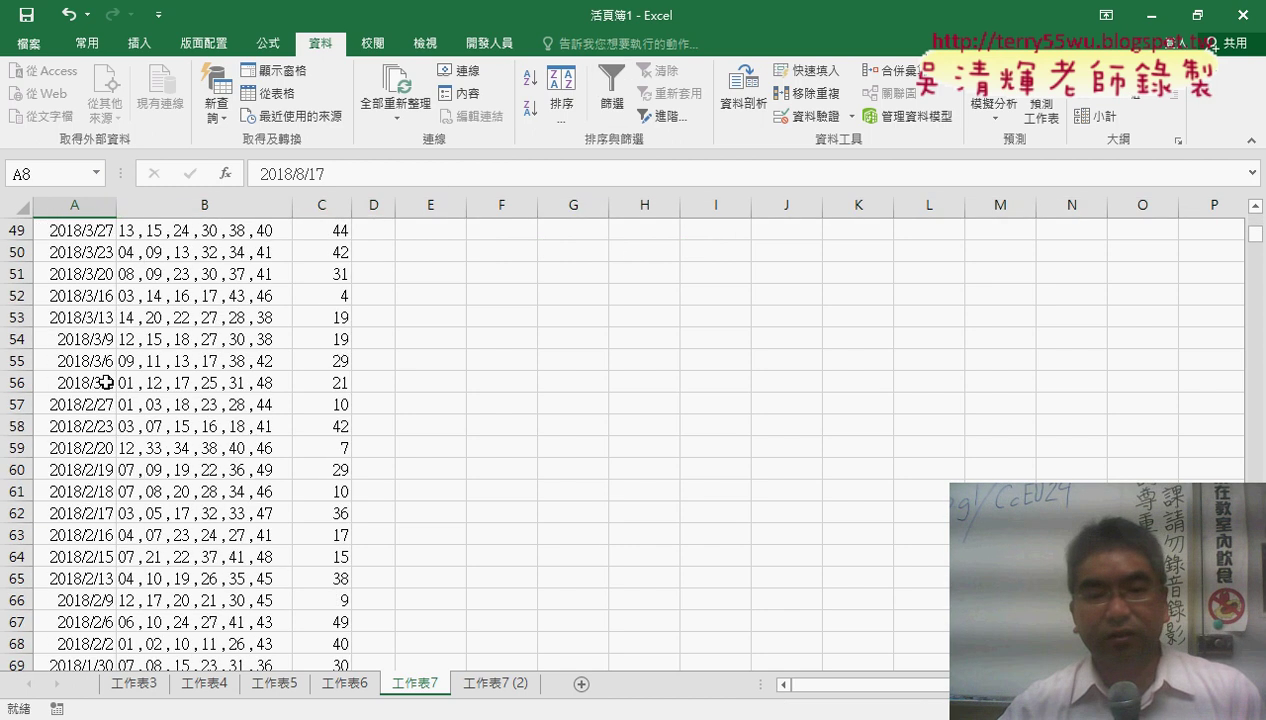
{"action": "scroll", "coordinate": [106, 383], "scroll_direction": "down", "scroll_amount": 8}
{"action": "scroll", "coordinate": [106, 383], "scroll_direction": "down", "scroll_amount": 8}
{"action": "scroll", "coordinate": [106, 383], "scroll_direction": "down", "scroll_amount": 8}
{"action": "scroll", "coordinate": [106, 383], "scroll_direction": "down", "scroll_amount": 9}
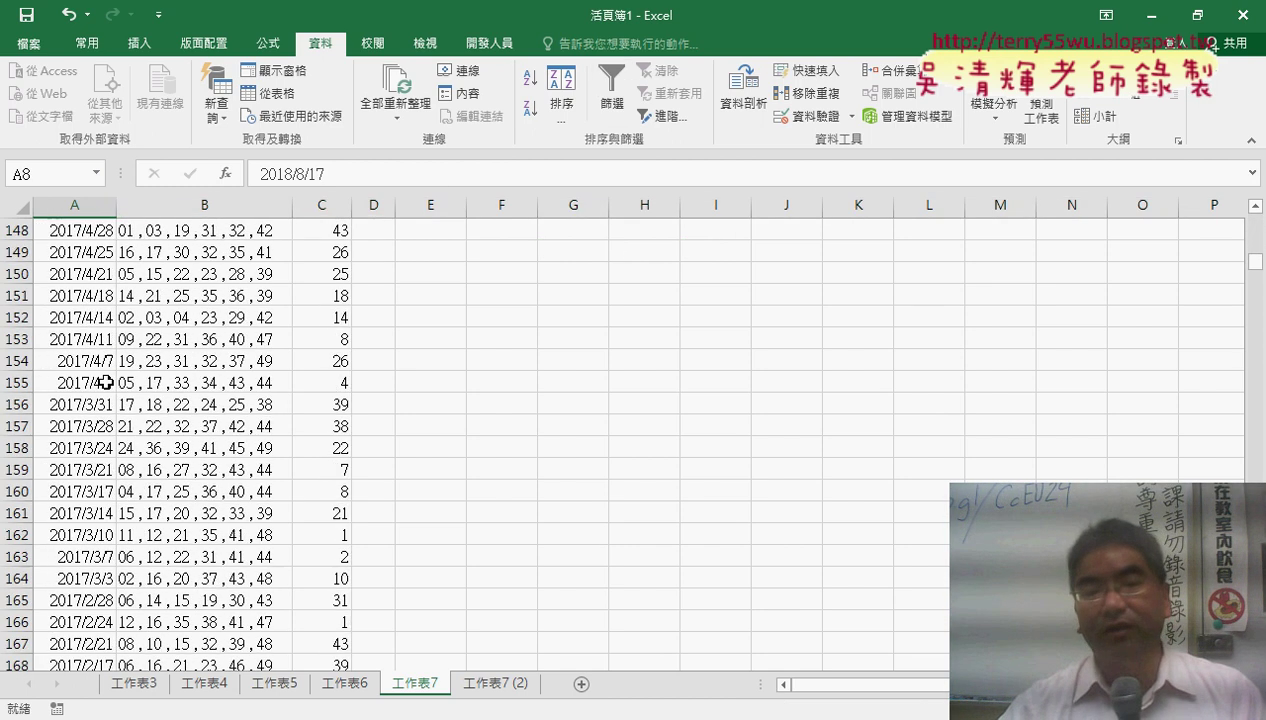
{"action": "scroll", "coordinate": [106, 383], "scroll_direction": "down", "scroll_amount": 8}
{"action": "scroll", "coordinate": [106, 383], "scroll_direction": "down", "scroll_amount": 8}
{"action": "scroll", "coordinate": [106, 383], "scroll_direction": "down", "scroll_amount": 8}
{"action": "scroll", "coordinate": [106, 383], "scroll_direction": "down", "scroll_amount": 8}
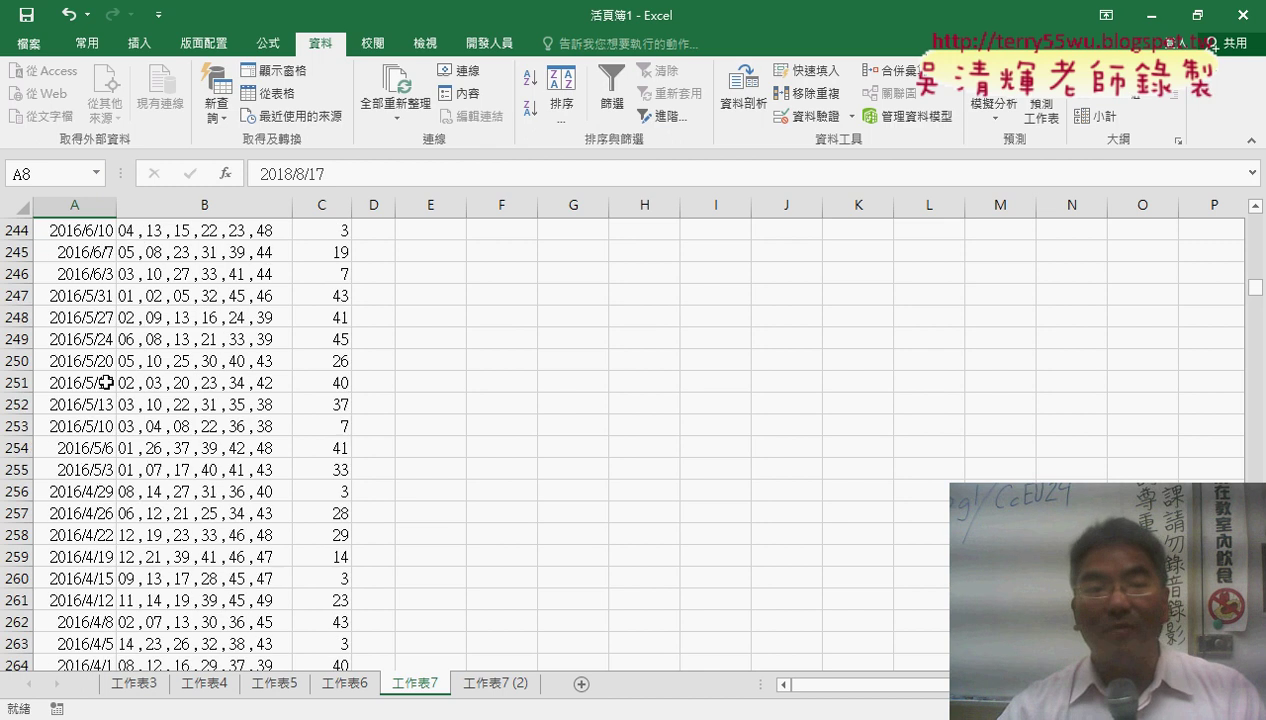
{"action": "scroll", "coordinate": [106, 383], "scroll_direction": "down", "scroll_amount": 8}
{"action": "scroll", "coordinate": [106, 383], "scroll_direction": "down", "scroll_amount": 7}
{"action": "scroll", "coordinate": [106, 383], "scroll_direction": "down", "scroll_amount": 7}
{"action": "scroll", "coordinate": [106, 383], "scroll_direction": "up", "scroll_amount": 2}
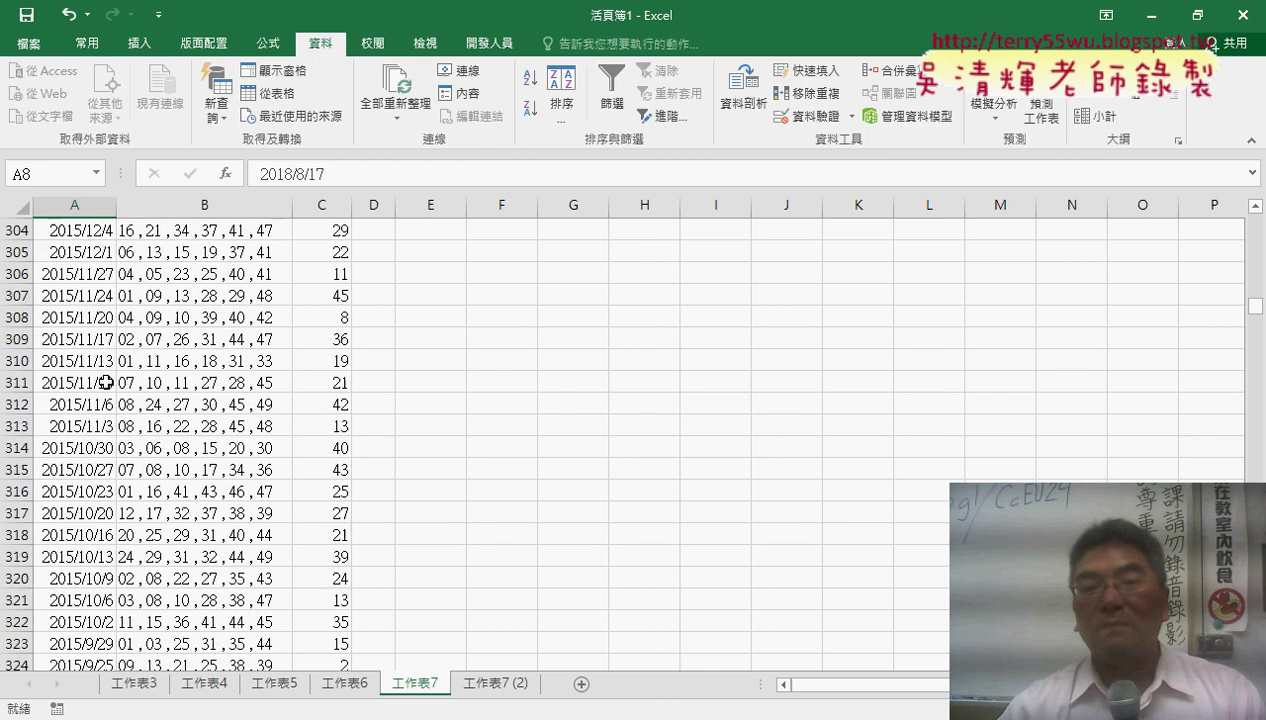
{"action": "scroll", "coordinate": [106, 383], "scroll_direction": "up", "scroll_amount": 2}
{"action": "left_click_drag", "start_coordinate": [1255, 310], "coordinate": [1255, 212]}
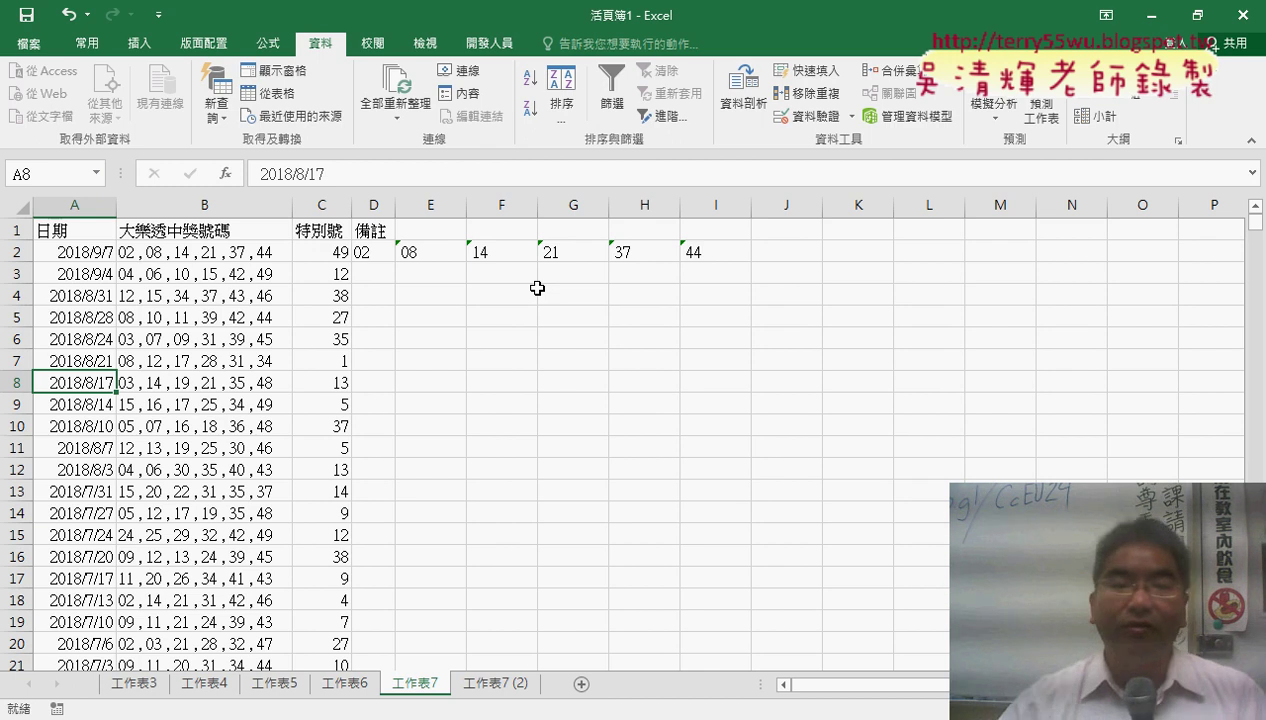
{"action": "left_click_drag", "start_coordinate": [388, 250], "coordinate": [402, 250]}
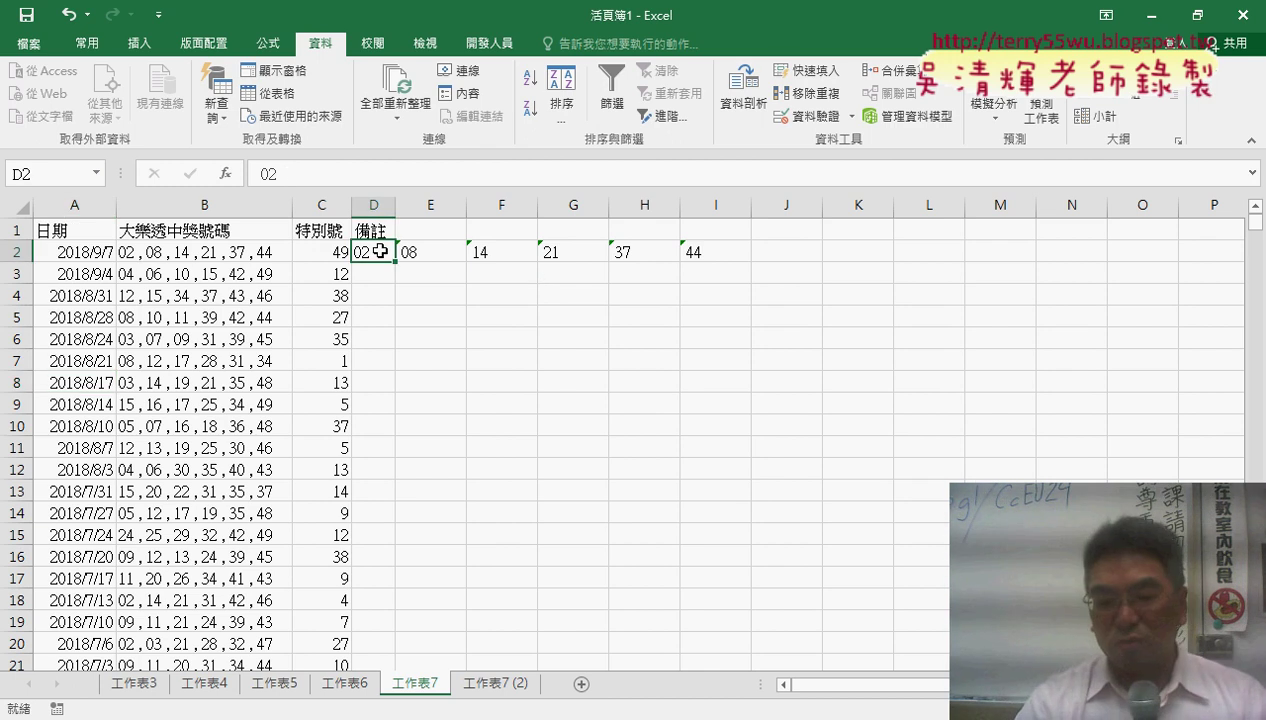
{"action": "key", "text": "shift+Right"}
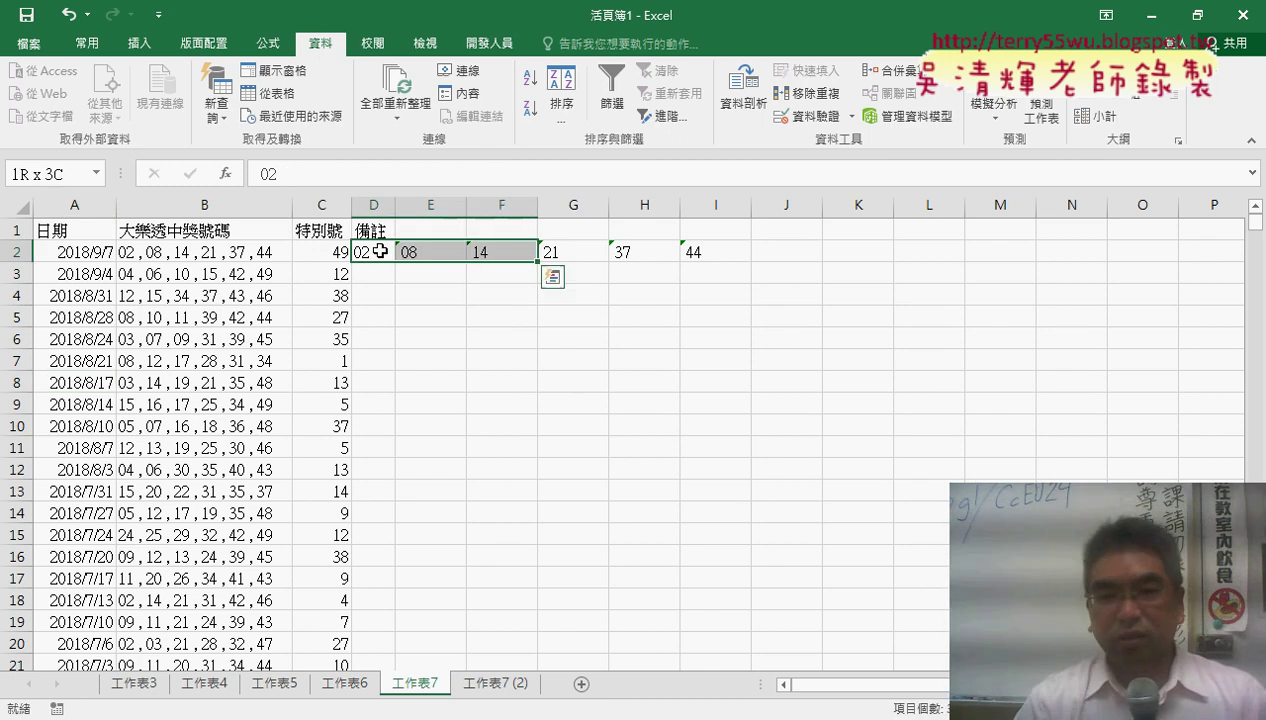
{"action": "key", "text": "shift+Right"}
{"action": "key", "text": "shift+Right"}
{"action": "key", "text": "shift+Right"}
{"action": "key", "text": "Delete"}
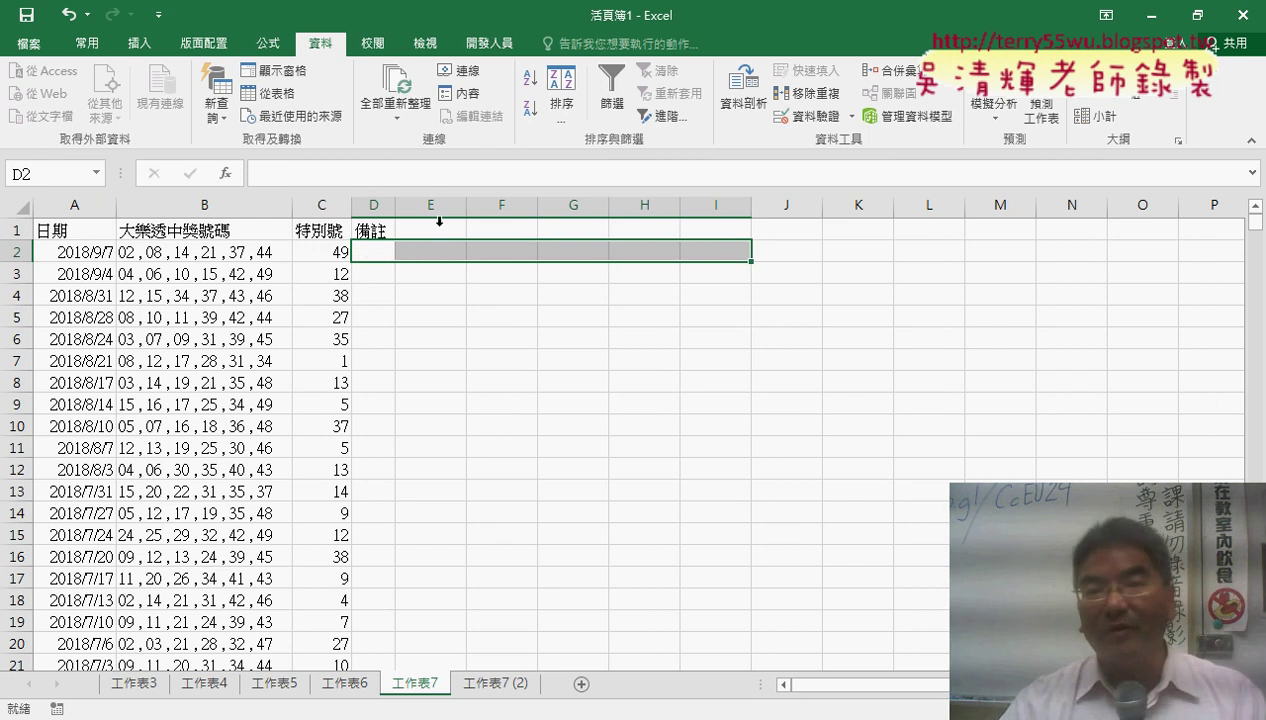
Enter 1 in D1 and fill the series 1 to 6 across D1:I1
{"action": "left_click", "coordinate": [197, 256]}
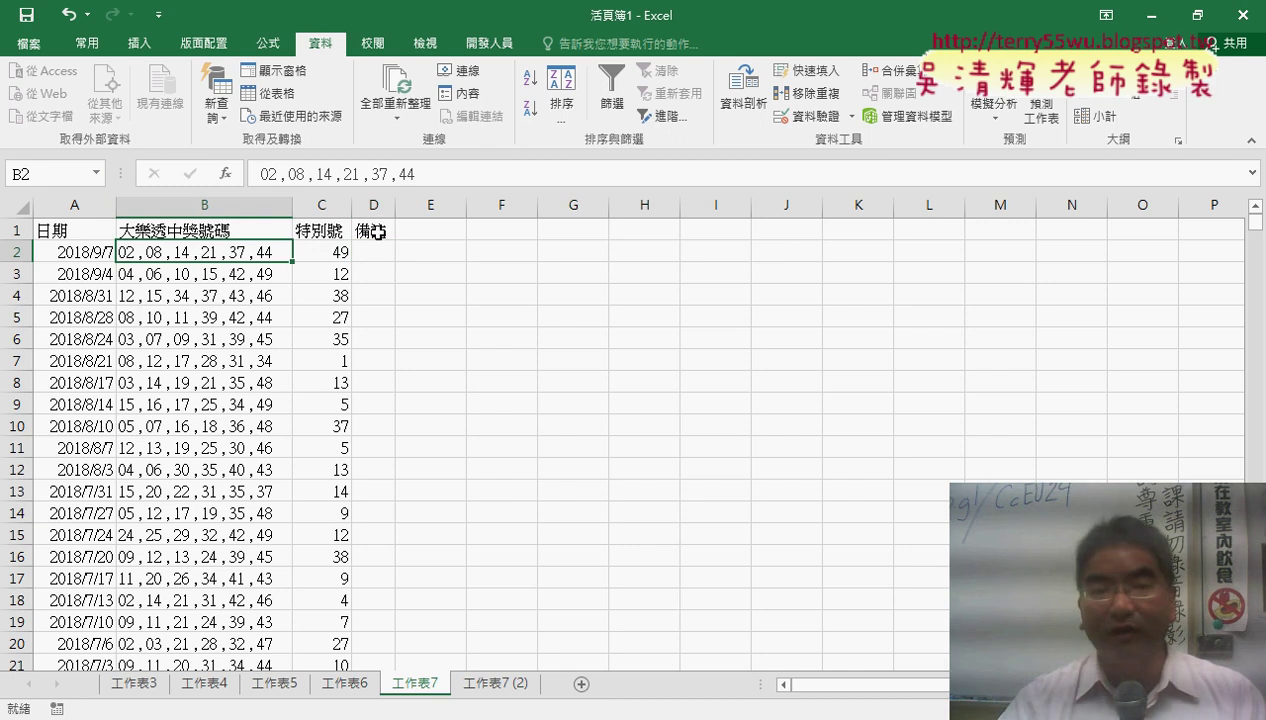
{"action": "left_click", "coordinate": [376, 231]}
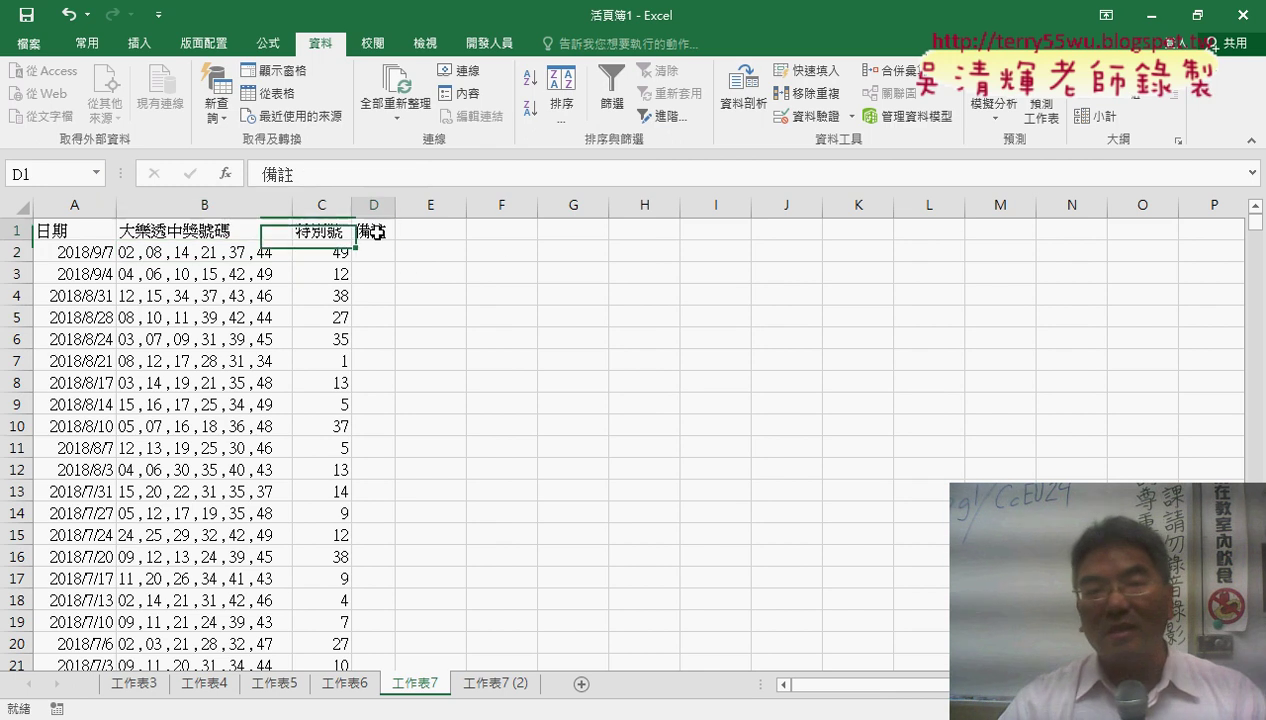
{"action": "type", "text": "1"}
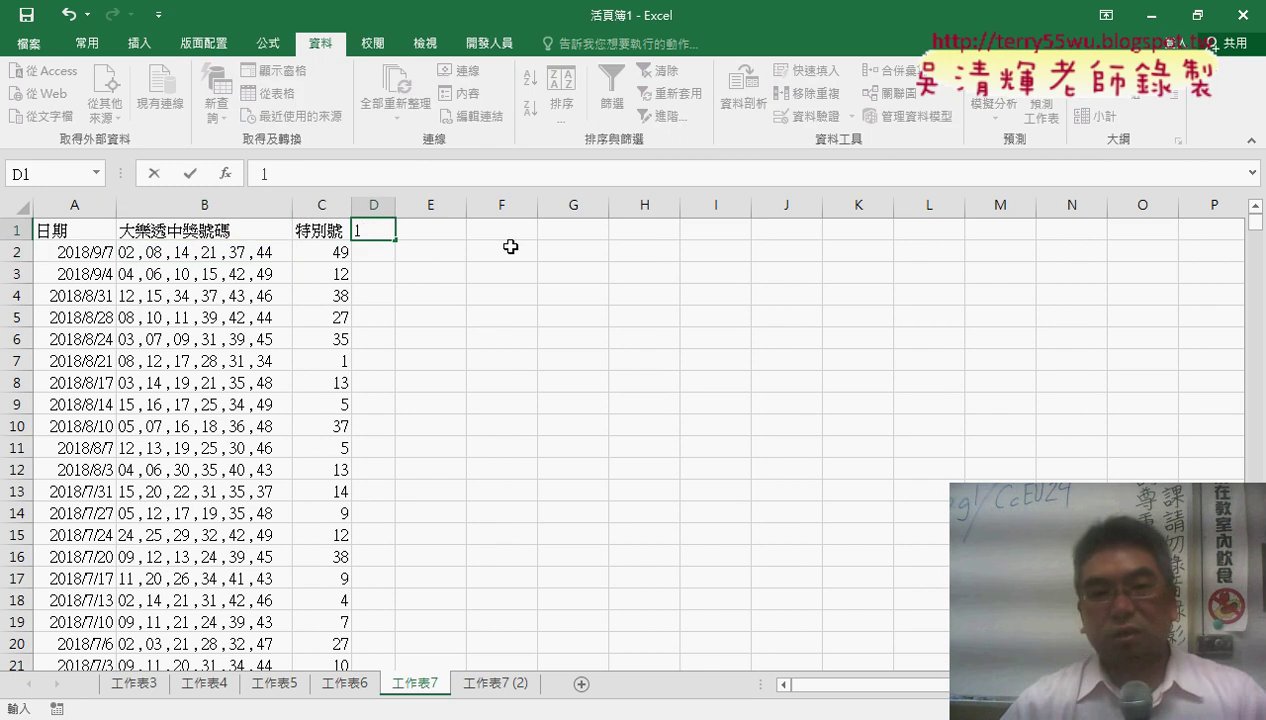
{"action": "mouse_move", "coordinate": [398, 242]}
{"action": "left_mouse_down"}
{"action": "mouse_move", "coordinate": [670, 248]}
{"action": "mouse_move", "coordinate": [735, 233]}
{"action": "left_mouse_up"}
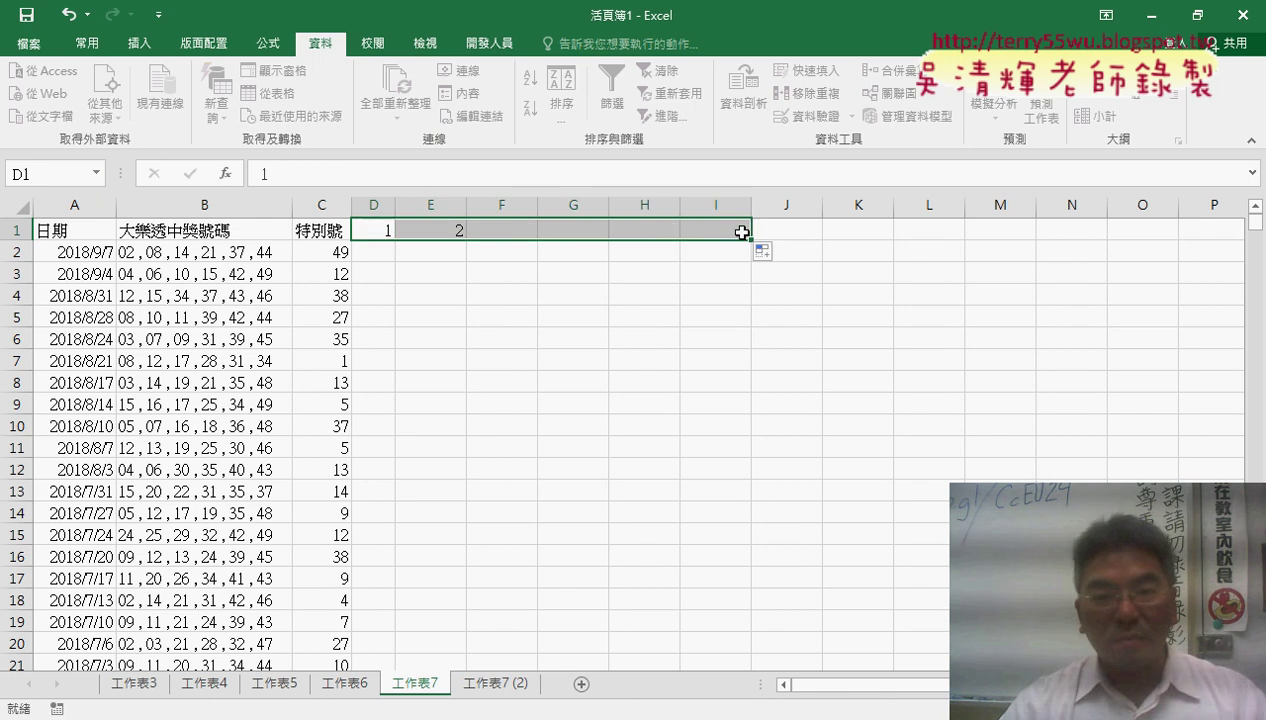
Select the winning-number entries from B2 down to the last draw in row 1559
{"action": "left_click", "coordinate": [199, 256]}
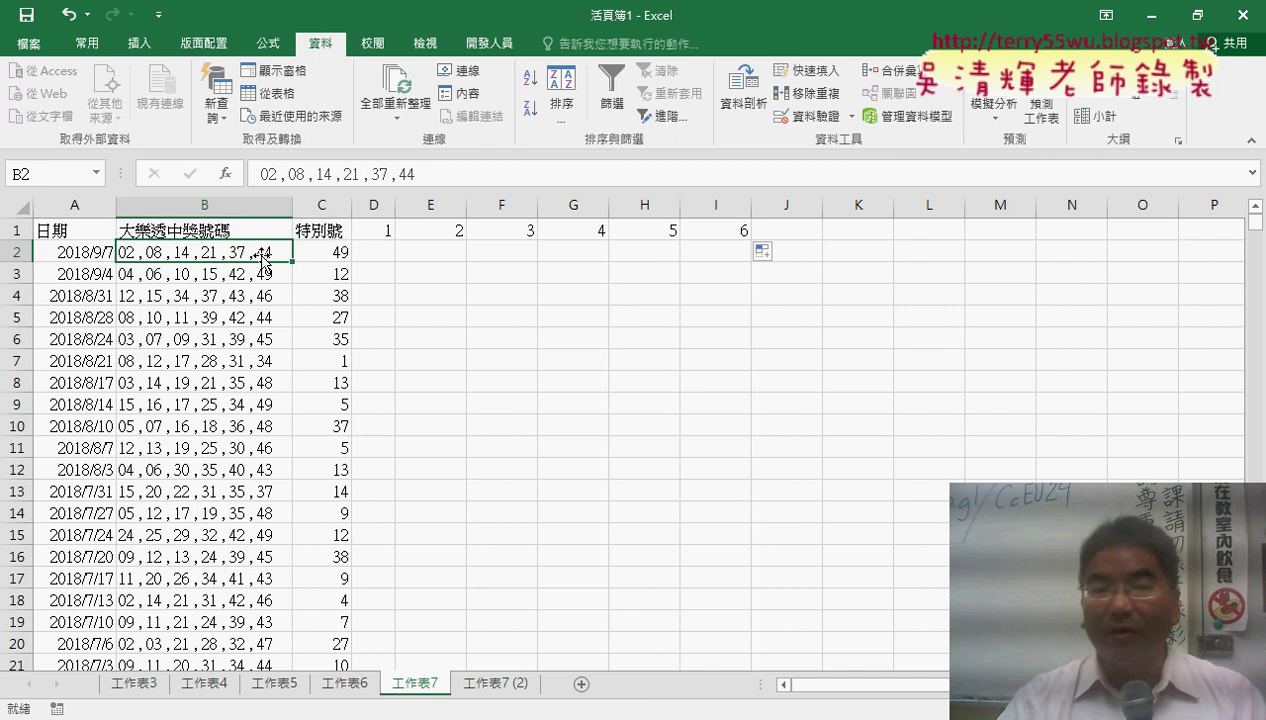
{"action": "mouse_move", "coordinate": [385, 252]}
{"action": "left_mouse_down"}
{"action": "mouse_move", "coordinate": [729, 263]}
{"action": "mouse_move", "coordinate": [737, 249]}
{"action": "left_mouse_up"}
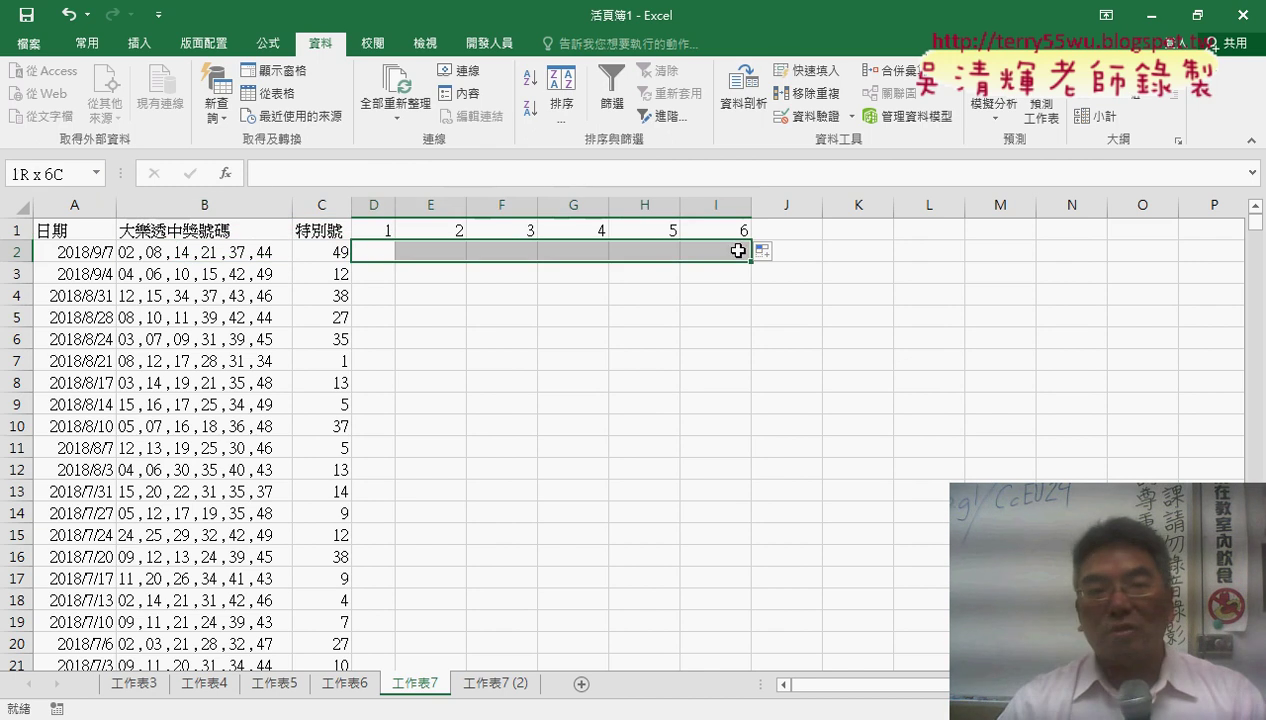
{"action": "left_click", "coordinate": [231, 204]}
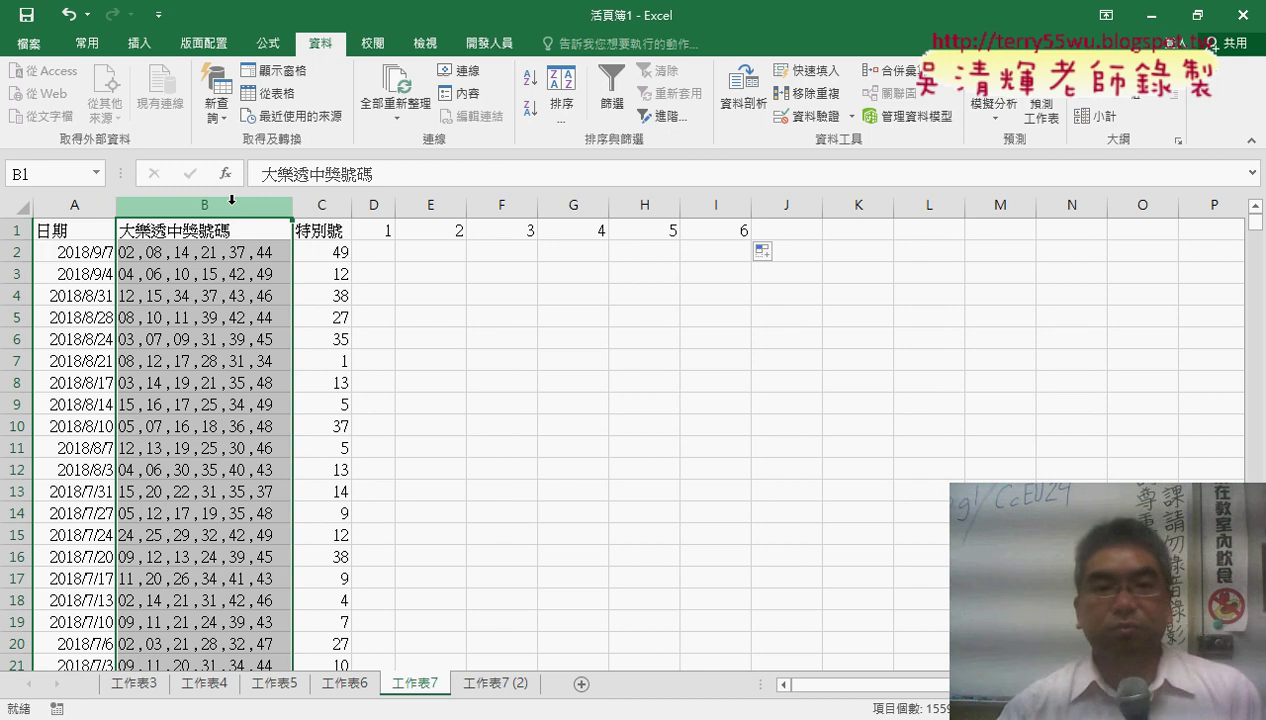
{"action": "left_click", "coordinate": [245, 254]}
{"action": "left_click_drag", "start_coordinate": [374, 231], "coordinate": [740, 231]}
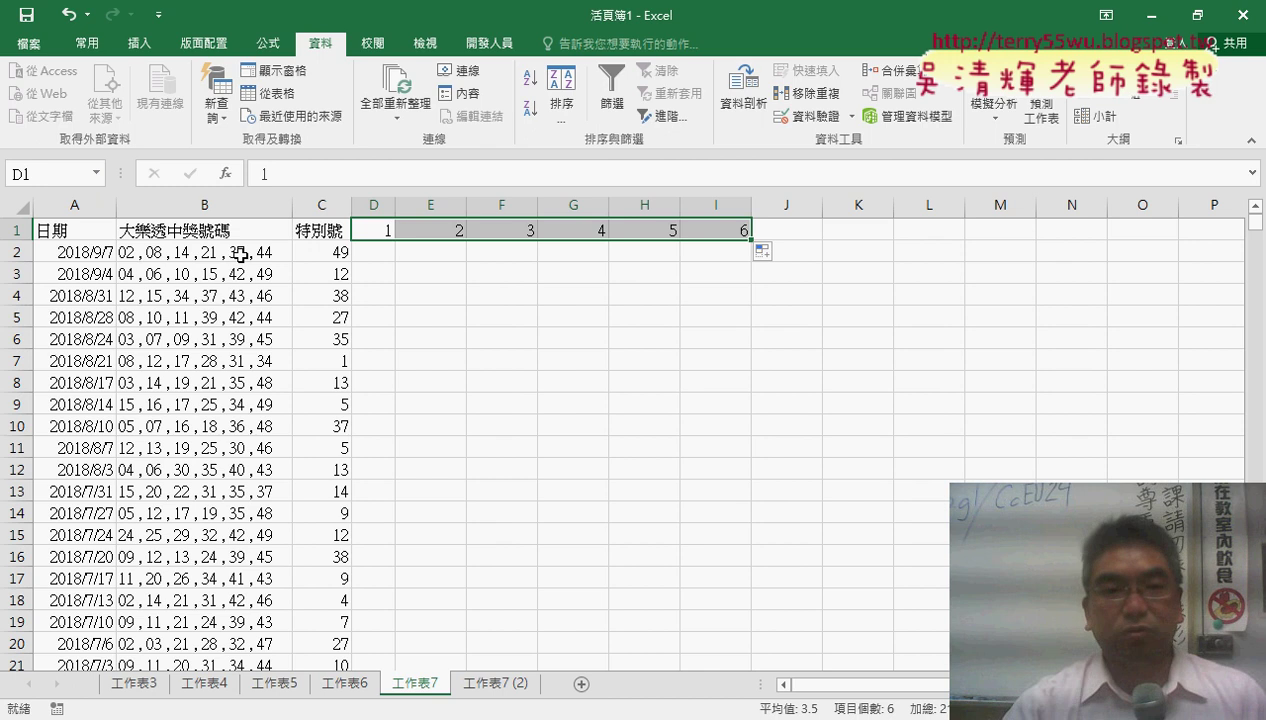
{"action": "left_click", "coordinate": [240, 256]}
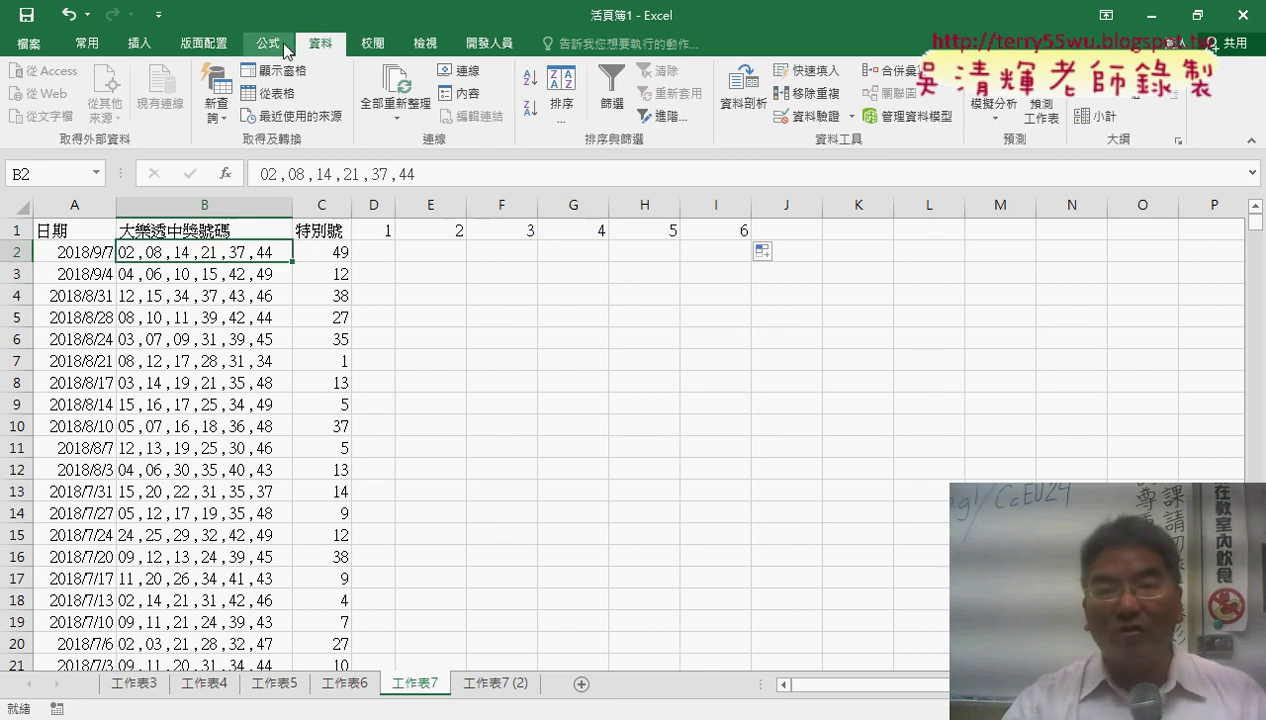
{"action": "left_click", "coordinate": [224, 205]}
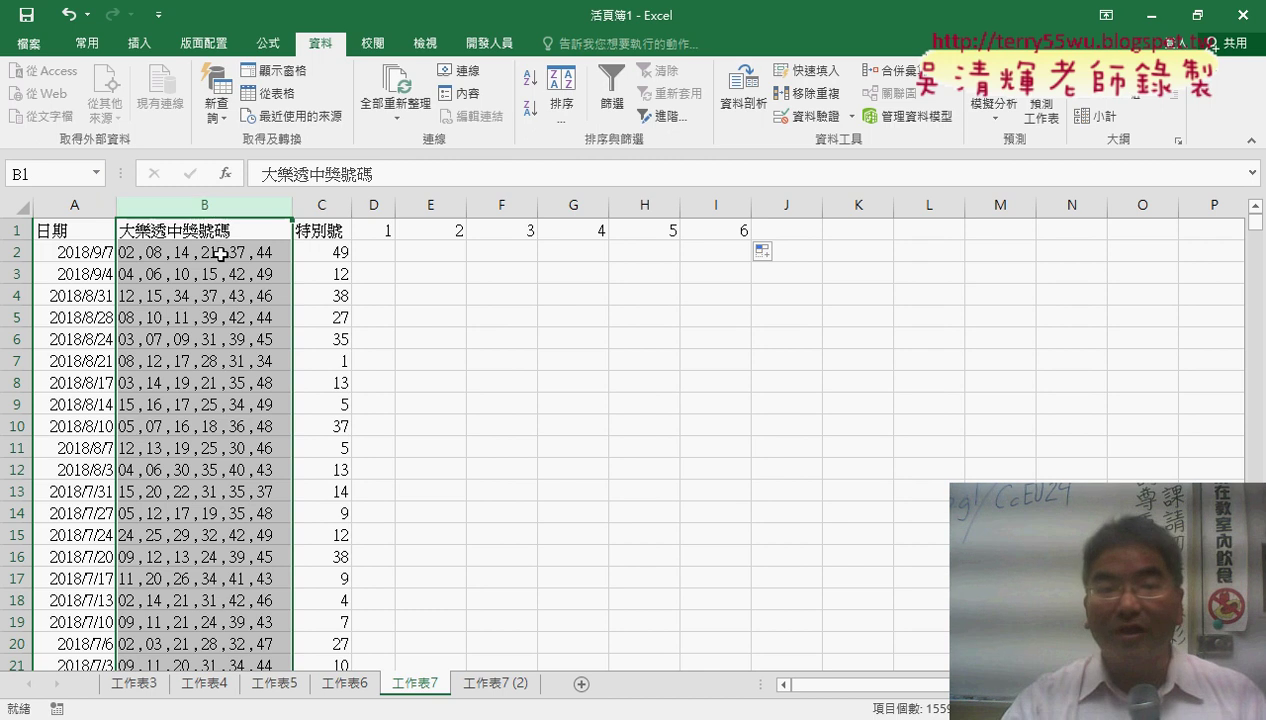
{"action": "left_click", "coordinate": [220, 253]}
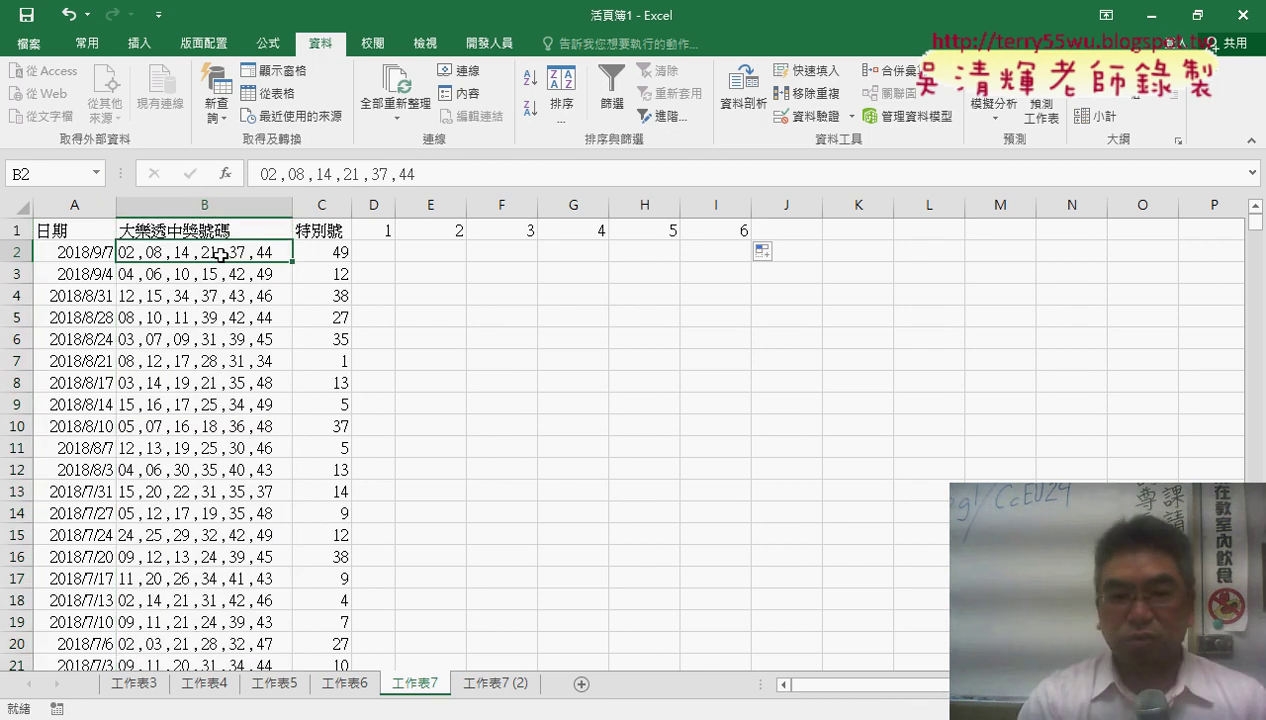
{"action": "key", "text": "ctrl+shift+Down"}
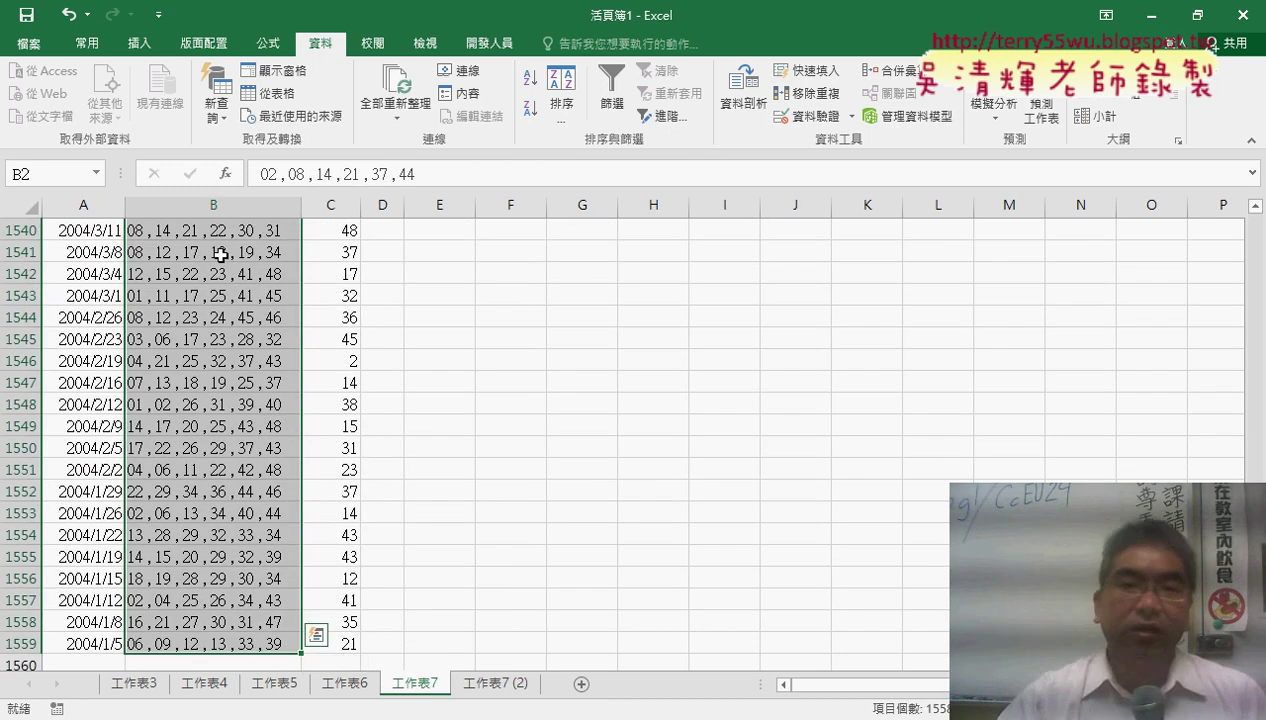
Run Text to Columns, delimited by comma only, with destination $D$2
{"action": "left_click", "coordinate": [743, 95]}
{"action": "left_click_drag", "start_coordinate": [536, 133], "coordinate": [742, 128]}
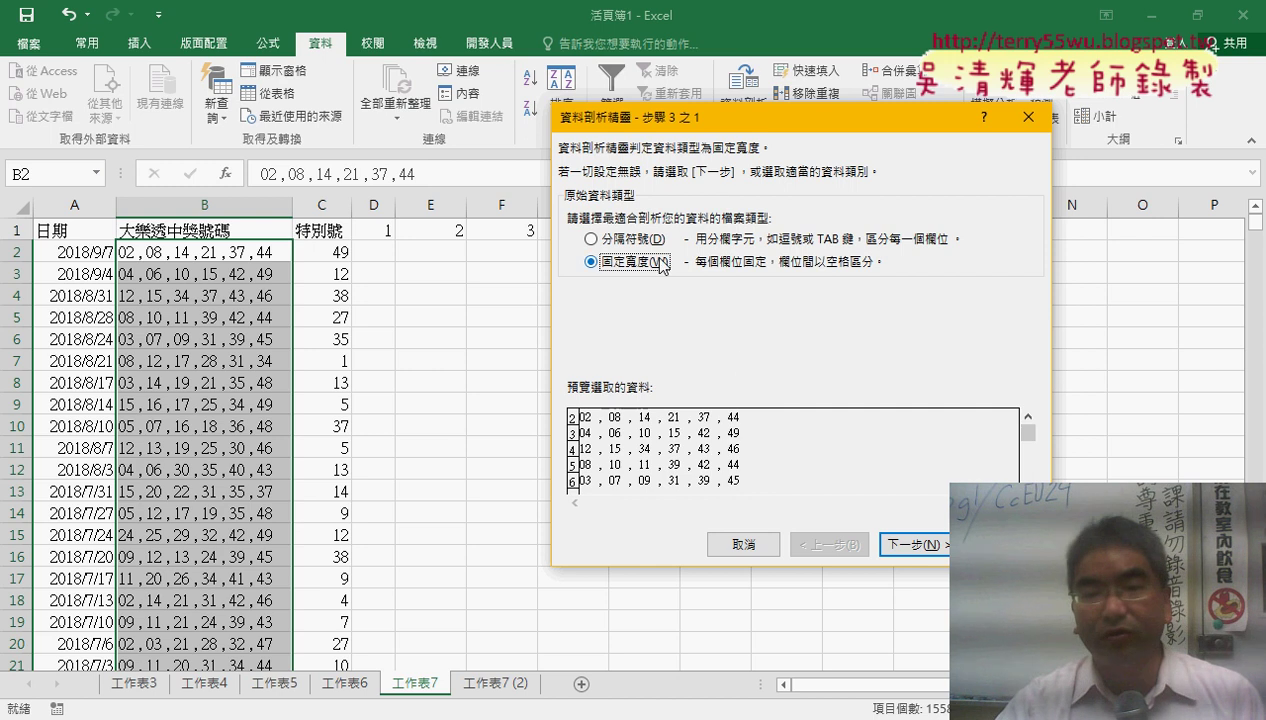
{"action": "left_click", "coordinate": [640, 241]}
{"action": "left_click", "coordinate": [896, 542]}
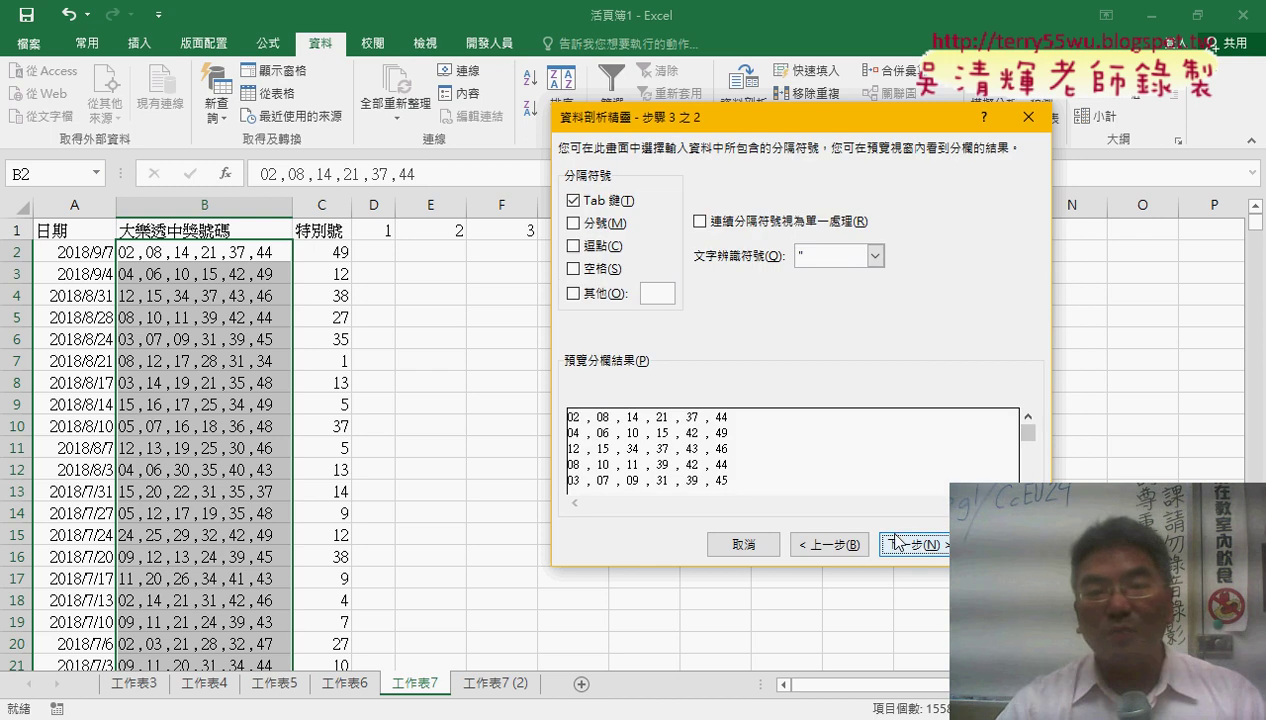
{"action": "left_click", "coordinate": [573, 245]}
{"action": "left_click", "coordinate": [573, 200]}
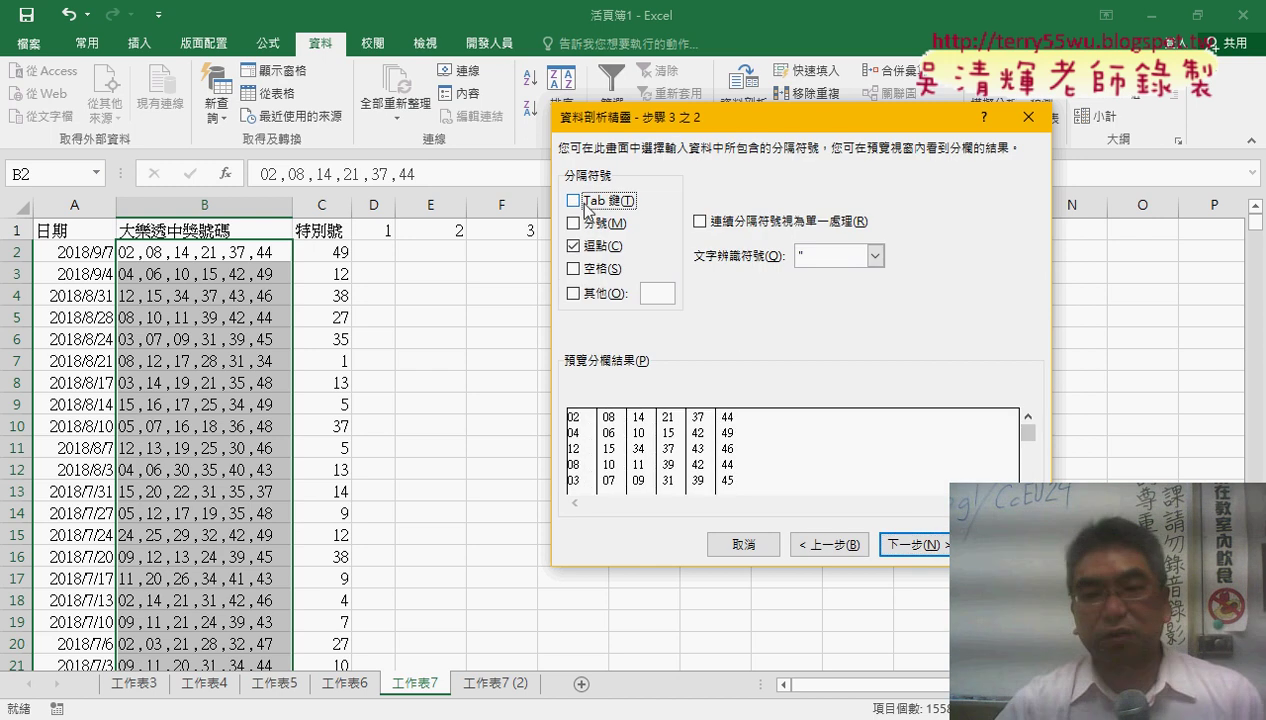
{"action": "left_click", "coordinate": [893, 535]}
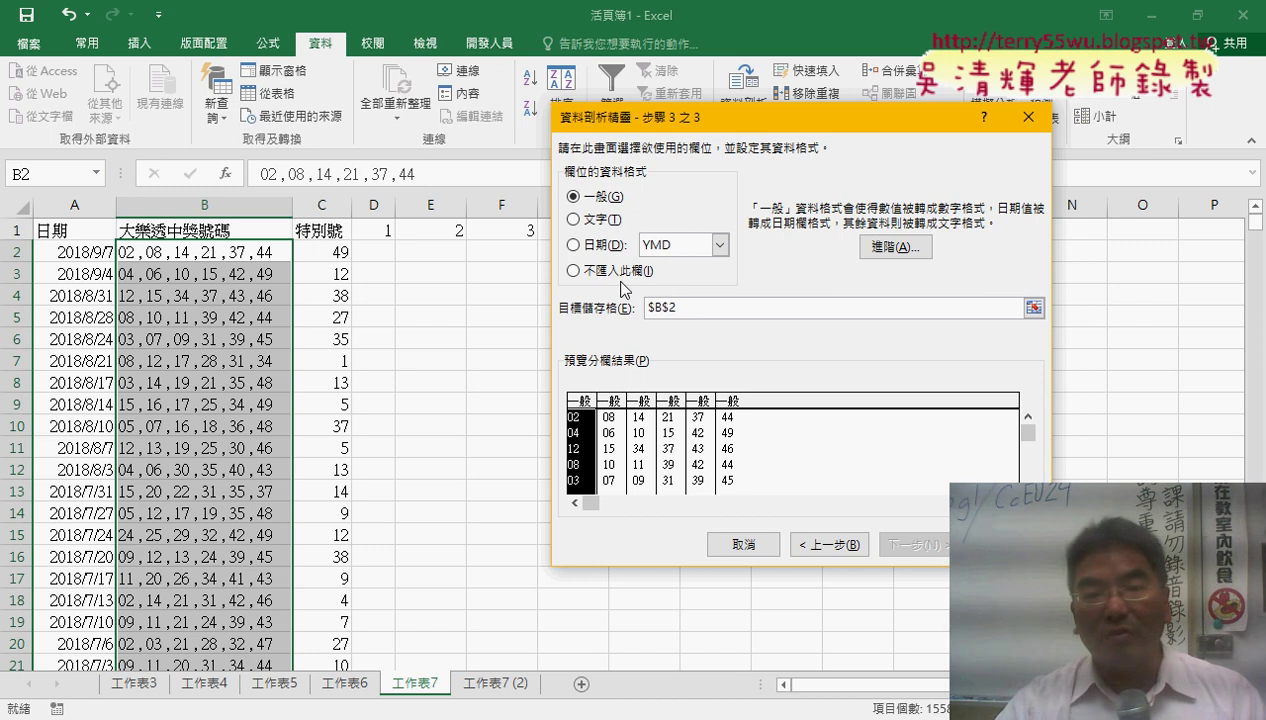
{"action": "left_click_drag", "start_coordinate": [648, 307], "coordinate": [702, 310]}
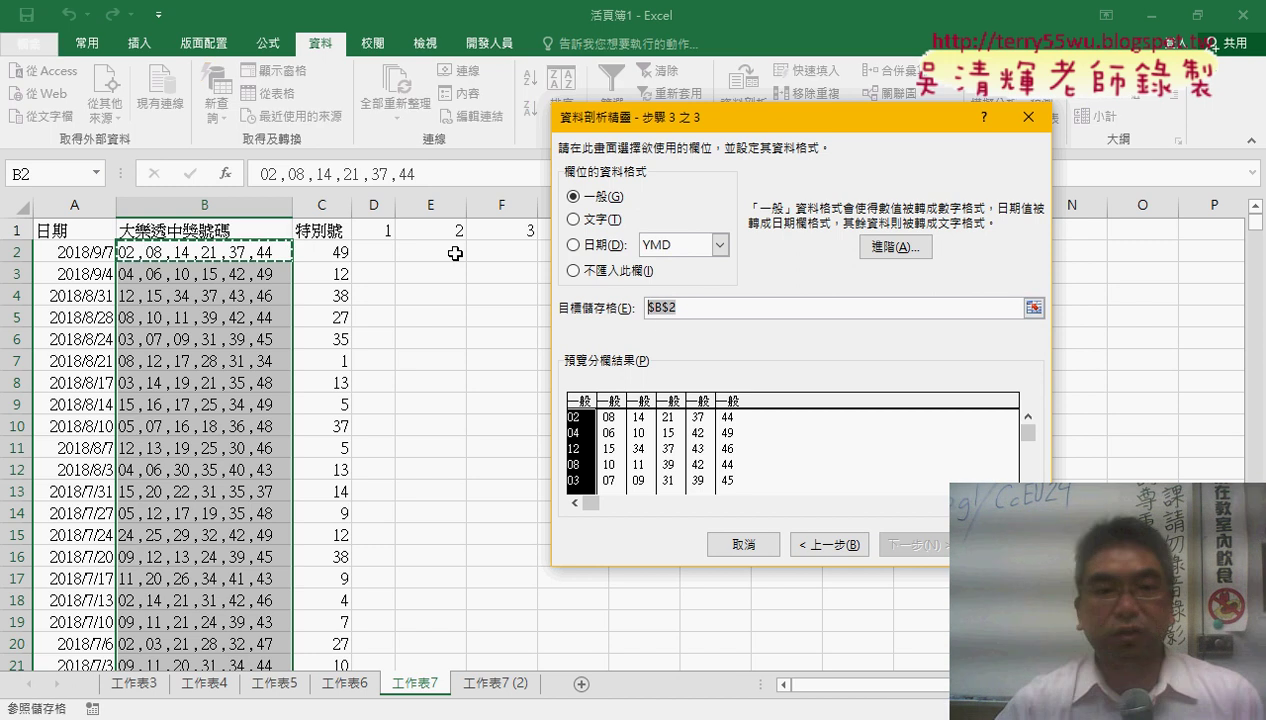
{"action": "left_click", "coordinate": [380, 253]}
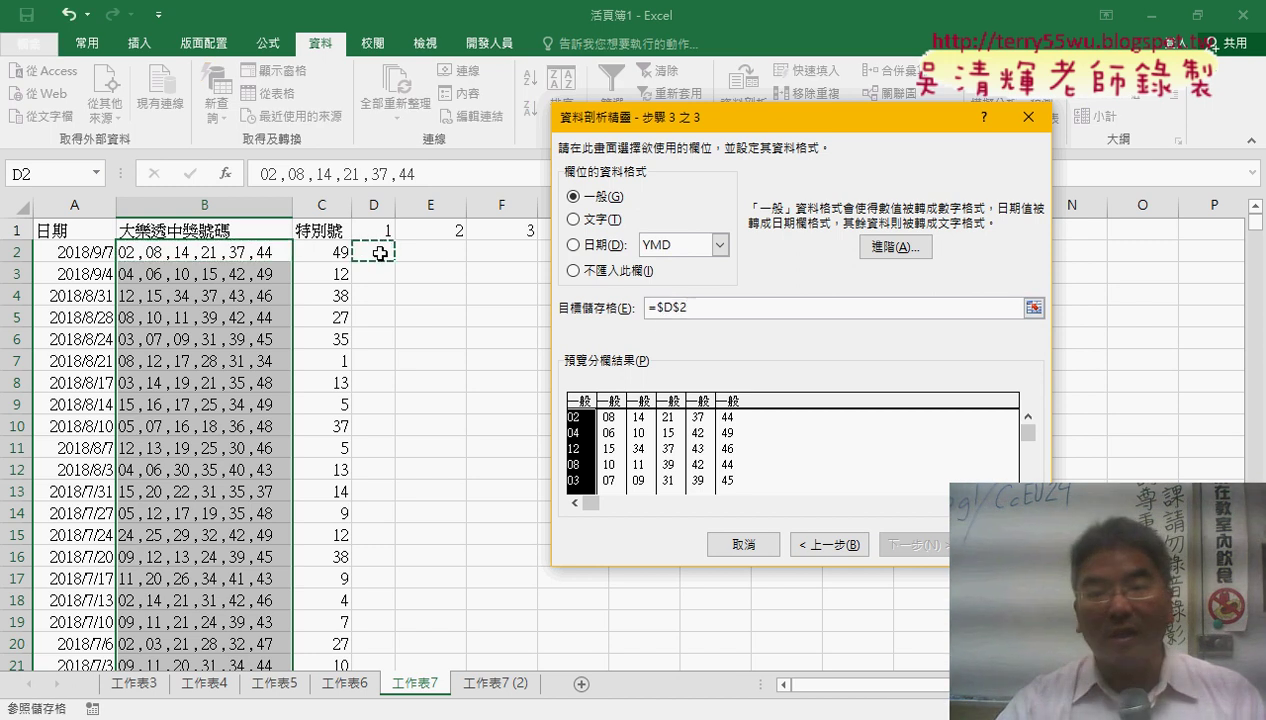
{"action": "left_click", "coordinate": [1004, 544]}
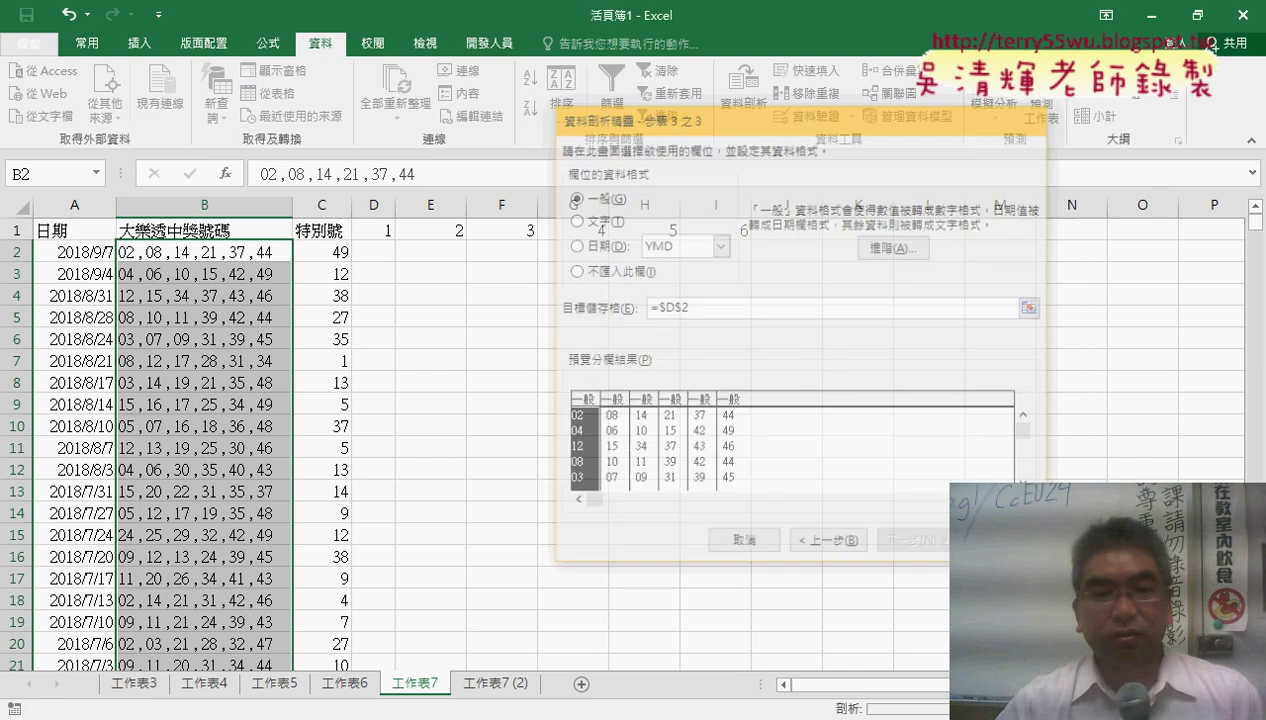
{"action": "left_click", "coordinate": [241, 204]}
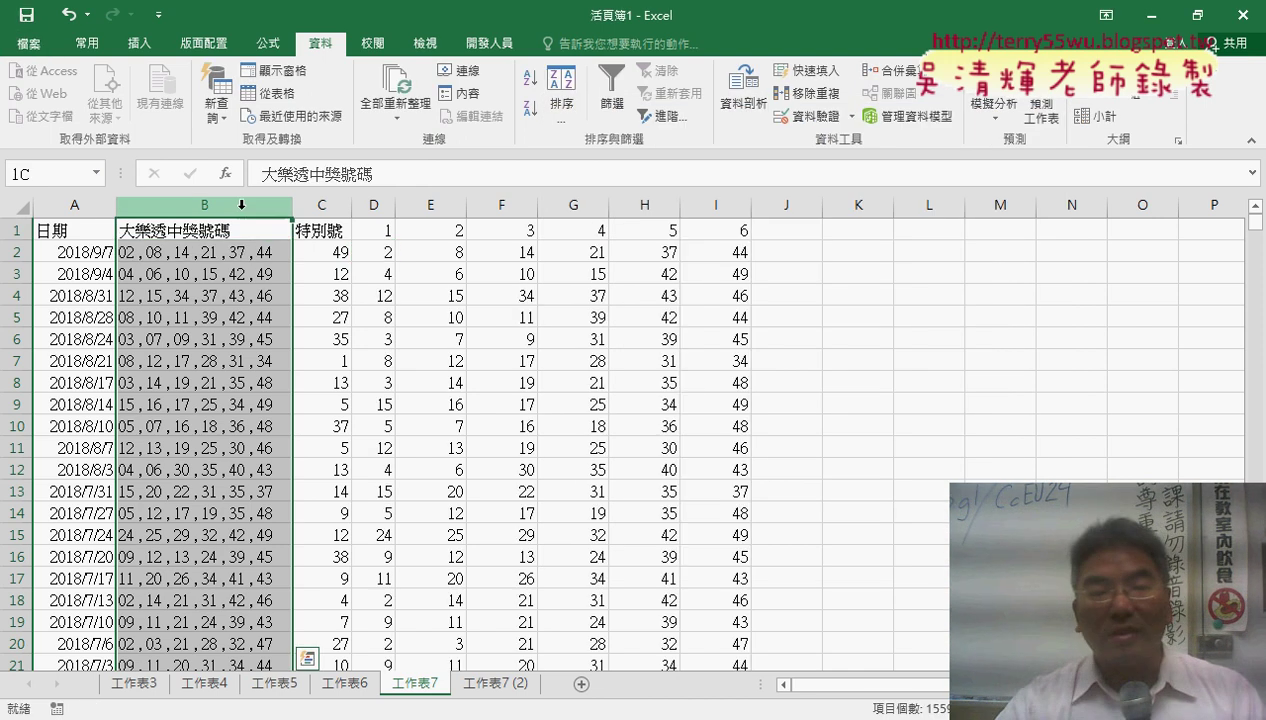
Delete the original winning-number column B and autofit columns A through H
{"action": "right_click", "coordinate": [241, 204]}
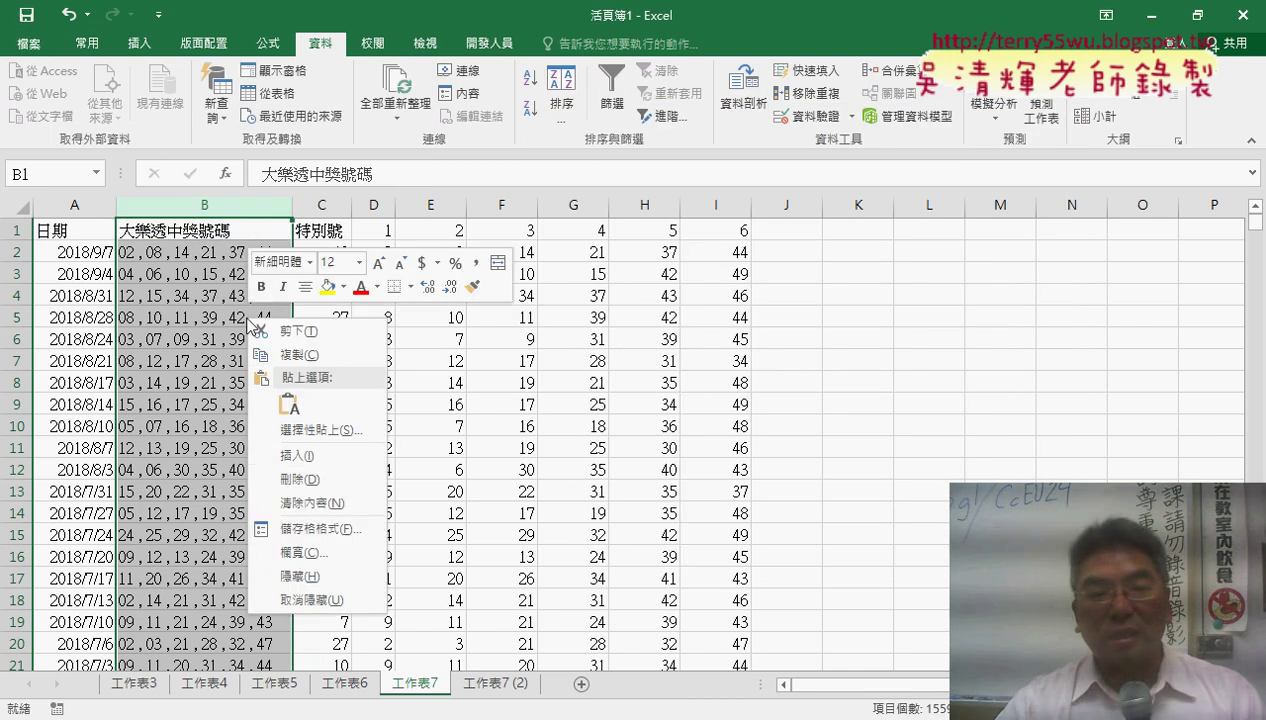
{"action": "left_click", "coordinate": [313, 478]}
{"action": "left_click_drag", "start_coordinate": [75, 204], "coordinate": [539, 213]}
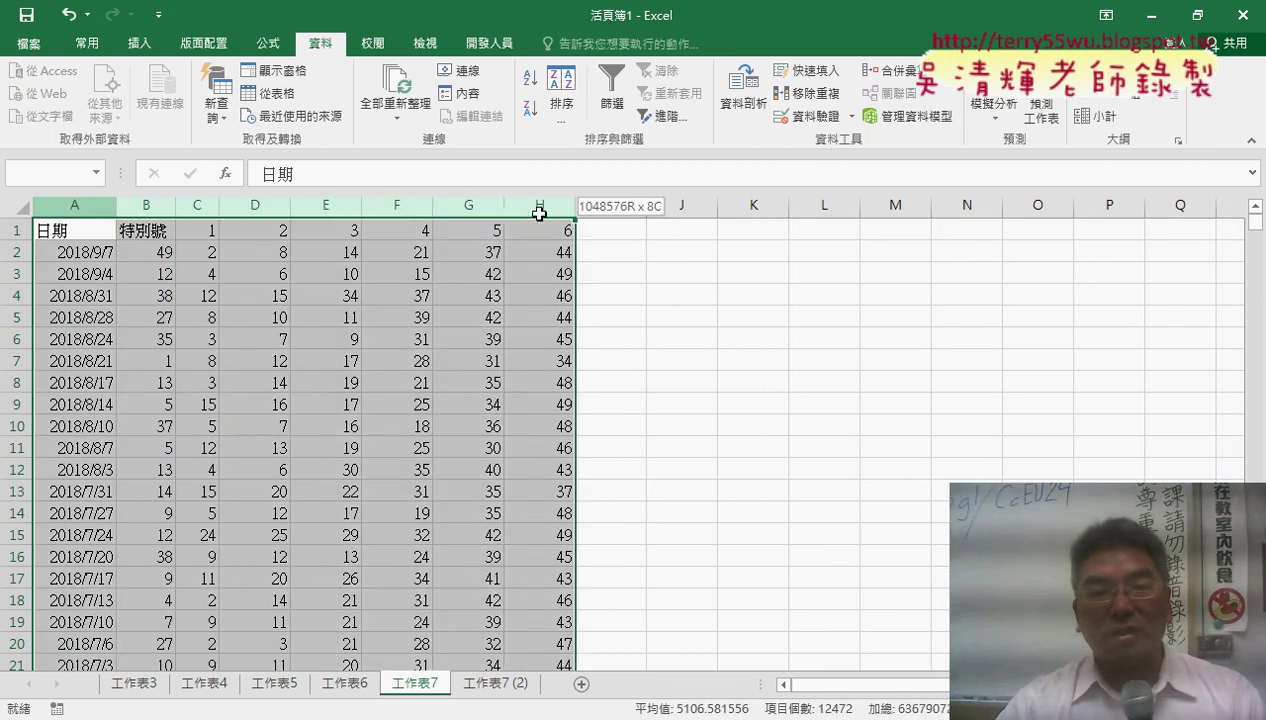
{"action": "double_click", "coordinate": [503, 208]}
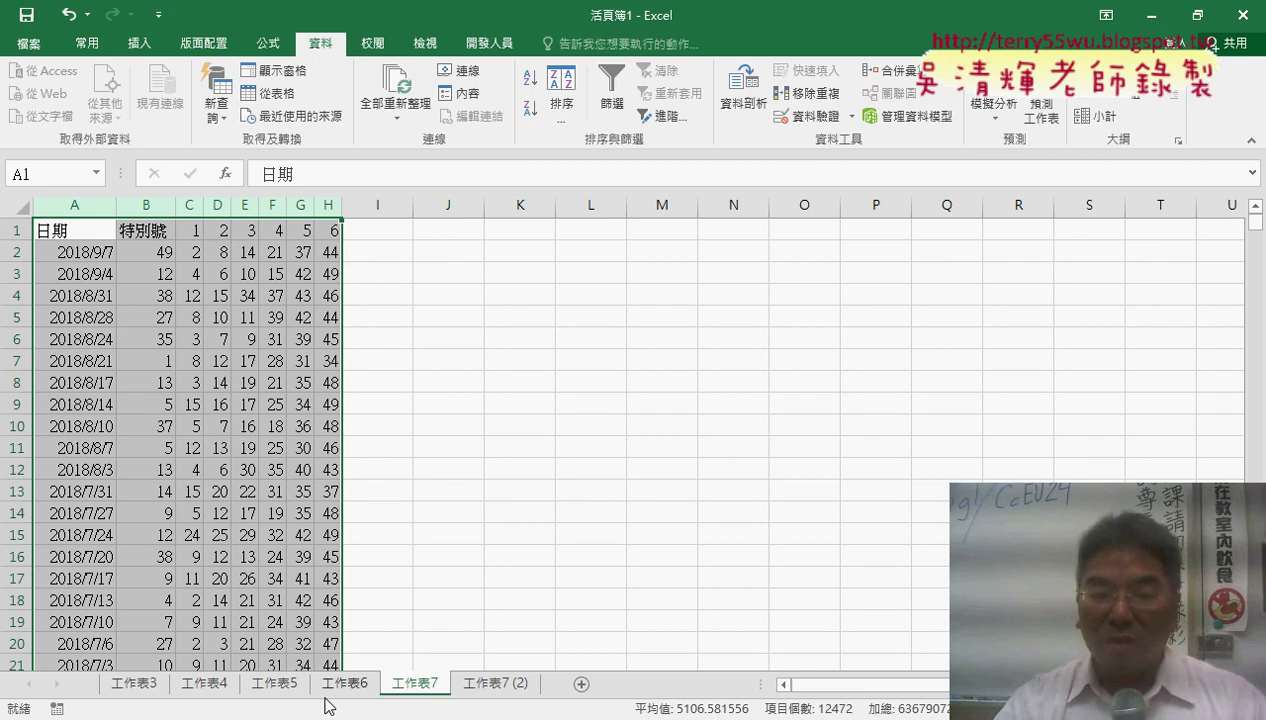
Select and copy the Public Sub 刪除列 macro code from the Google Docs notes
{"action": "mouse_move", "coordinate": [327, 712]}
{"action": "left_click", "coordinate": [330, 625]}
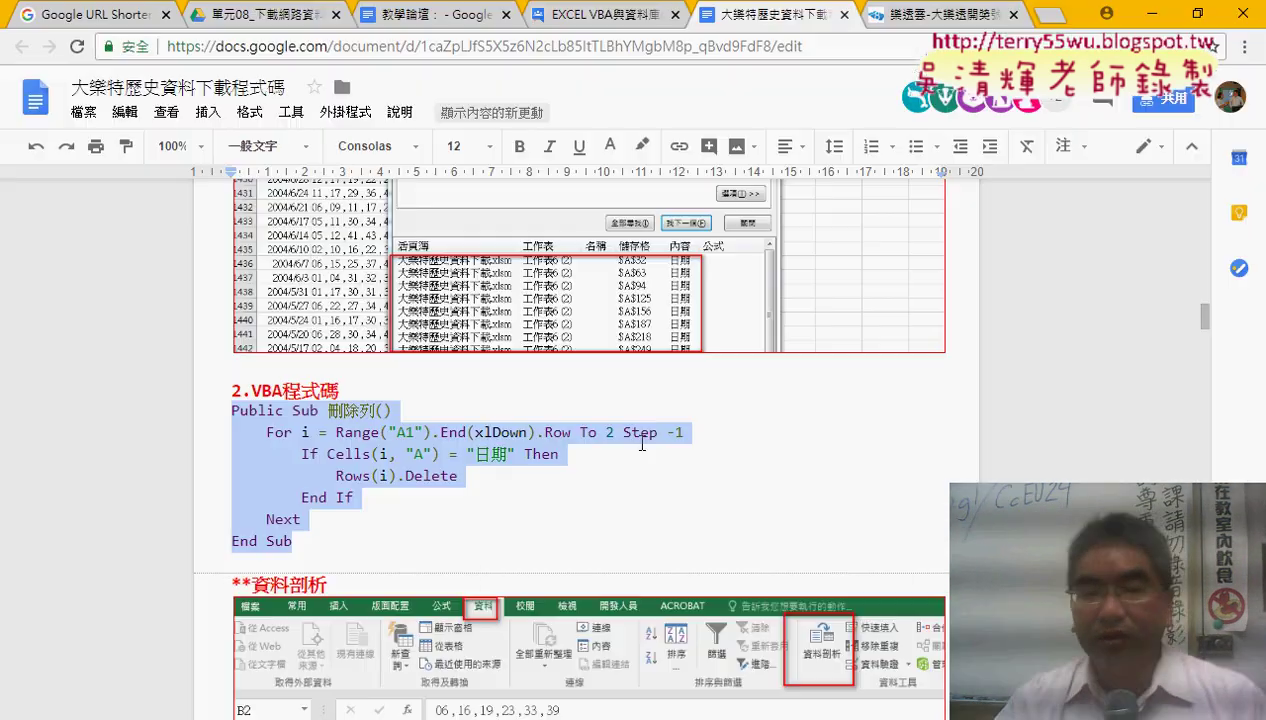
{"action": "left_click", "coordinate": [470, 476]}
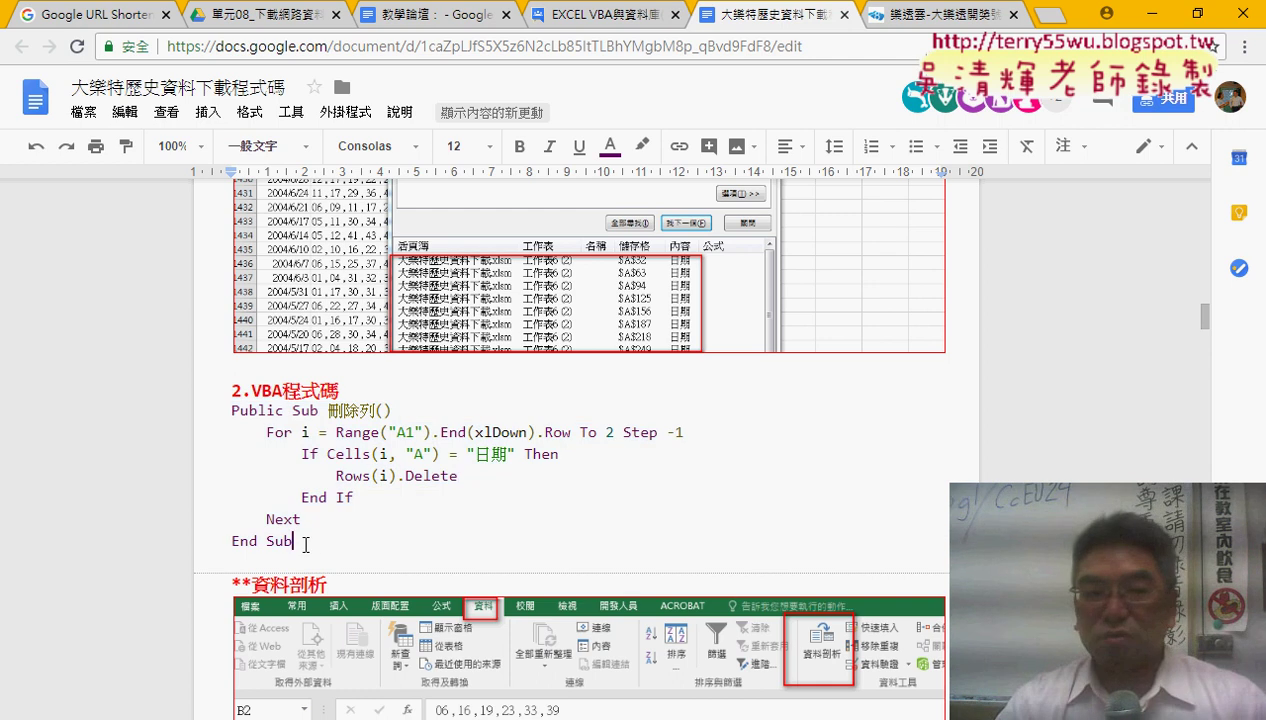
{"action": "left_click_drag", "start_coordinate": [305, 544], "coordinate": [197, 410]}
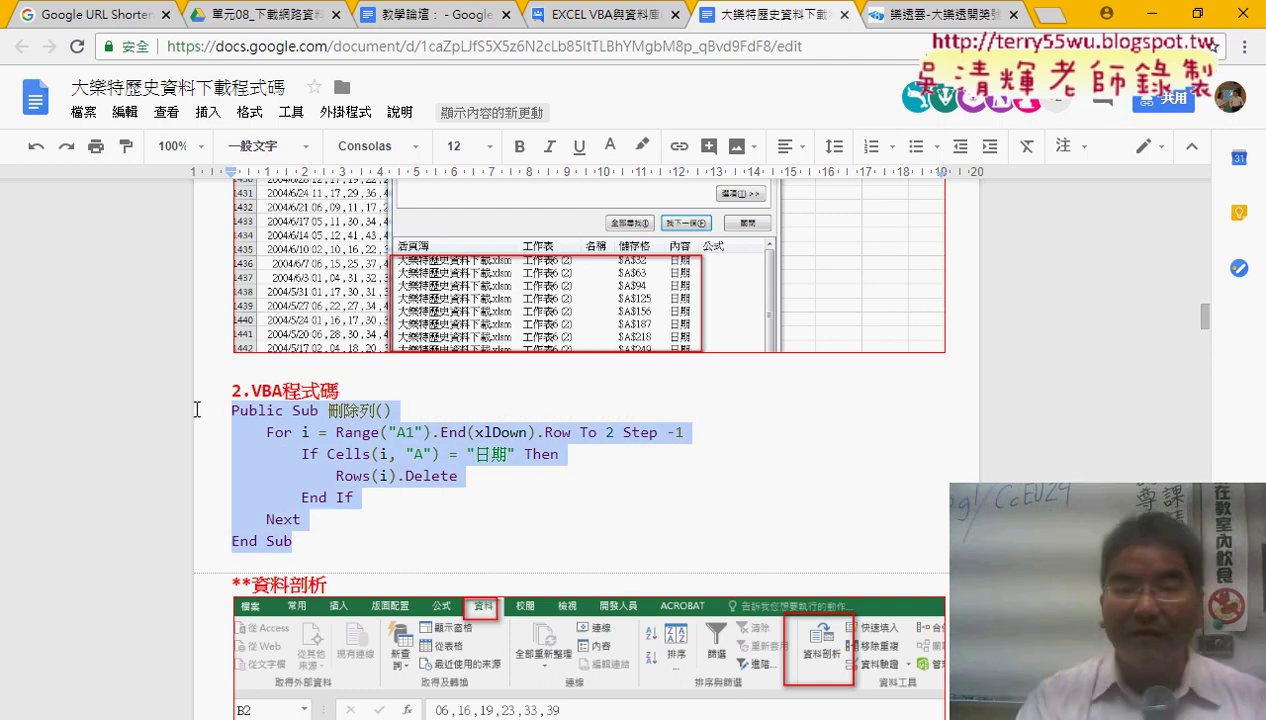
{"action": "mouse_move", "coordinate": [415, 710]}
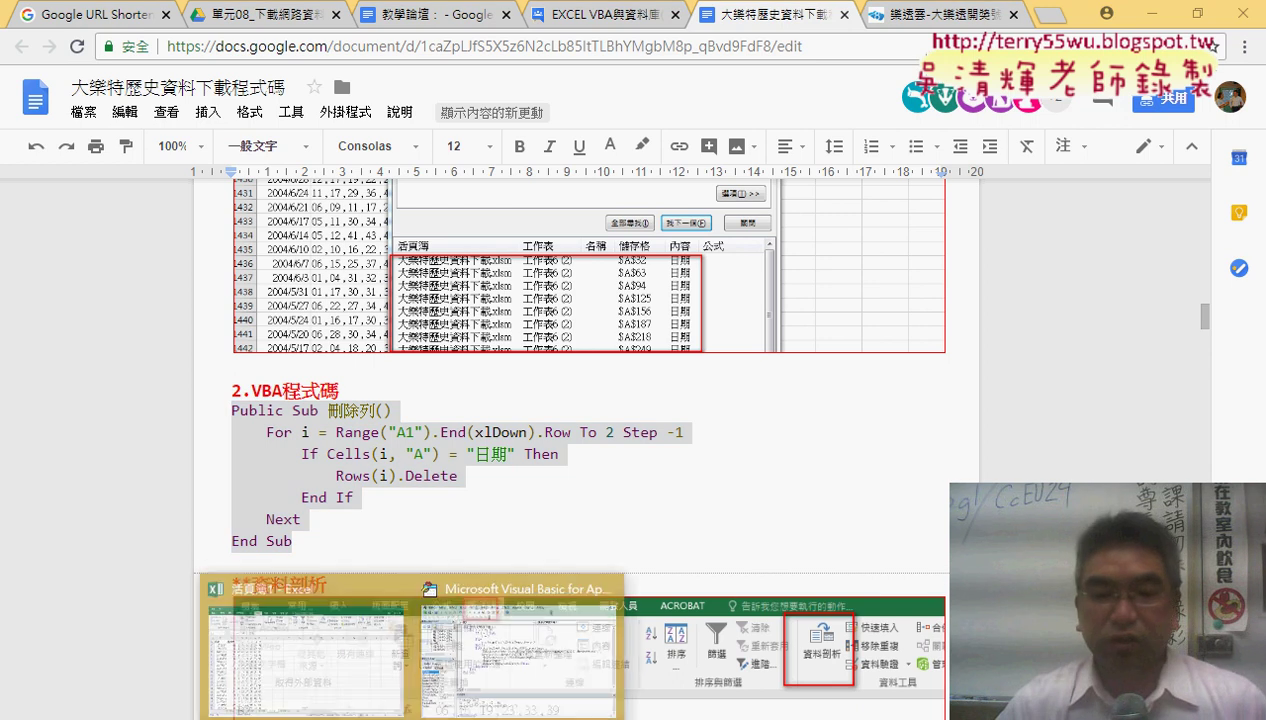
{"action": "left_click", "coordinate": [510, 630]}
{"action": "left_click", "coordinate": [769, 450]}
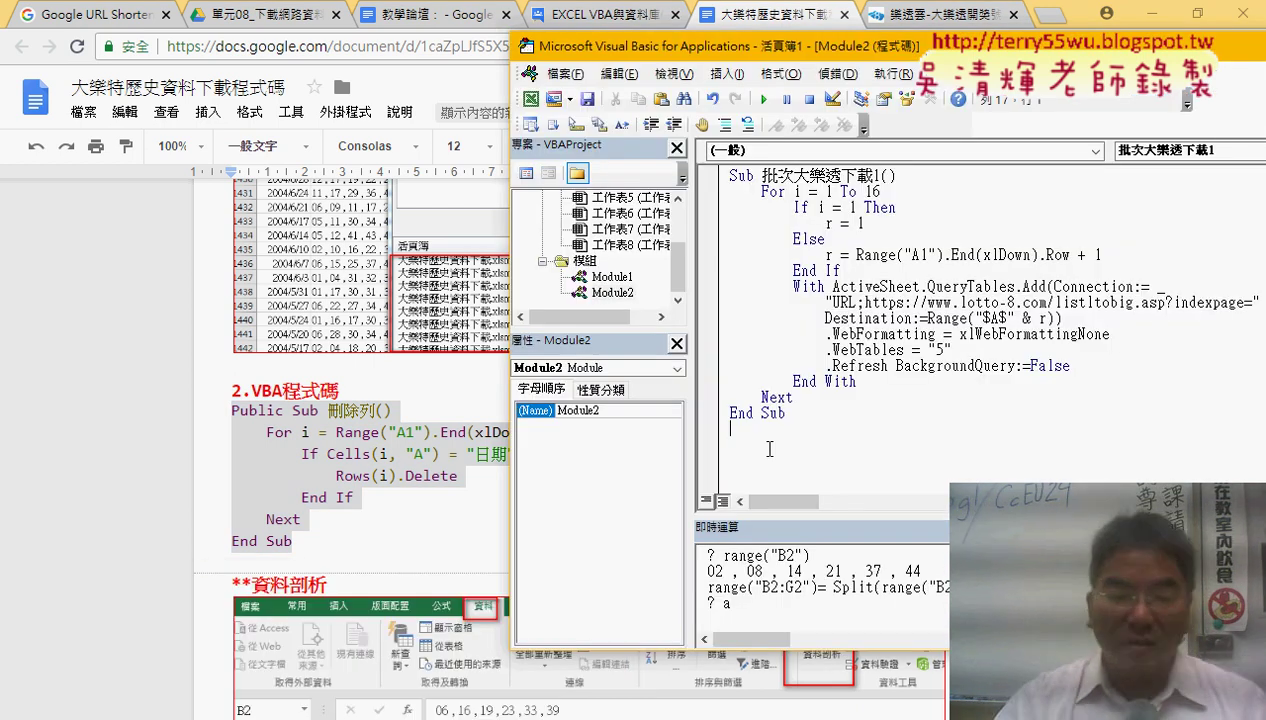
{"action": "key", "text": "ctrl+v"}
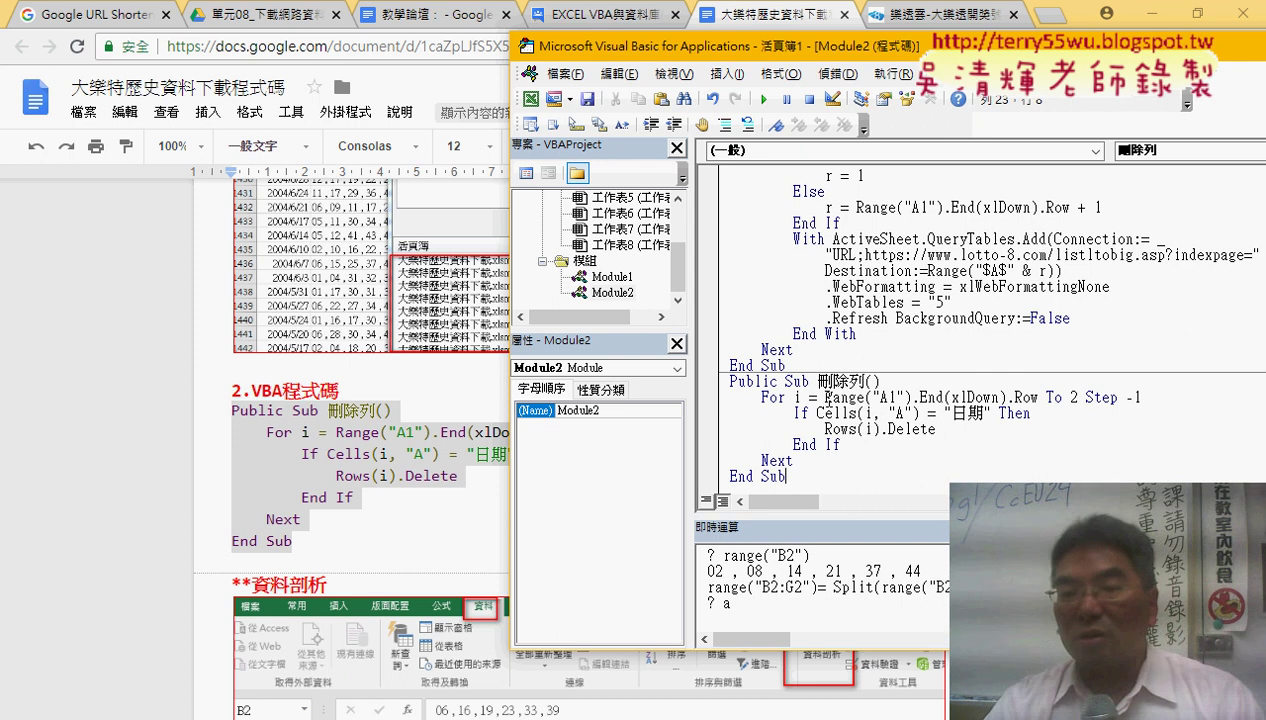
{"action": "left_click_drag", "start_coordinate": [824, 397], "coordinate": [1040, 398]}
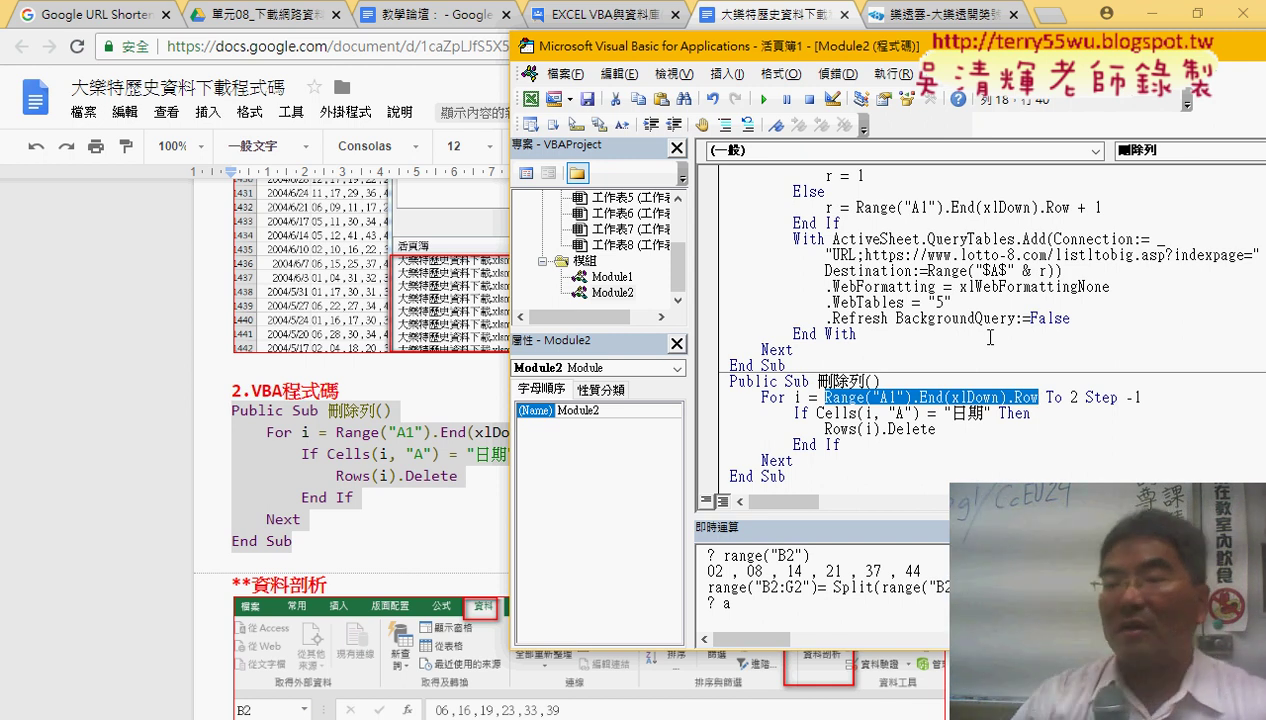
{"action": "left_click_drag", "start_coordinate": [1086, 397], "coordinate": [1150, 399]}
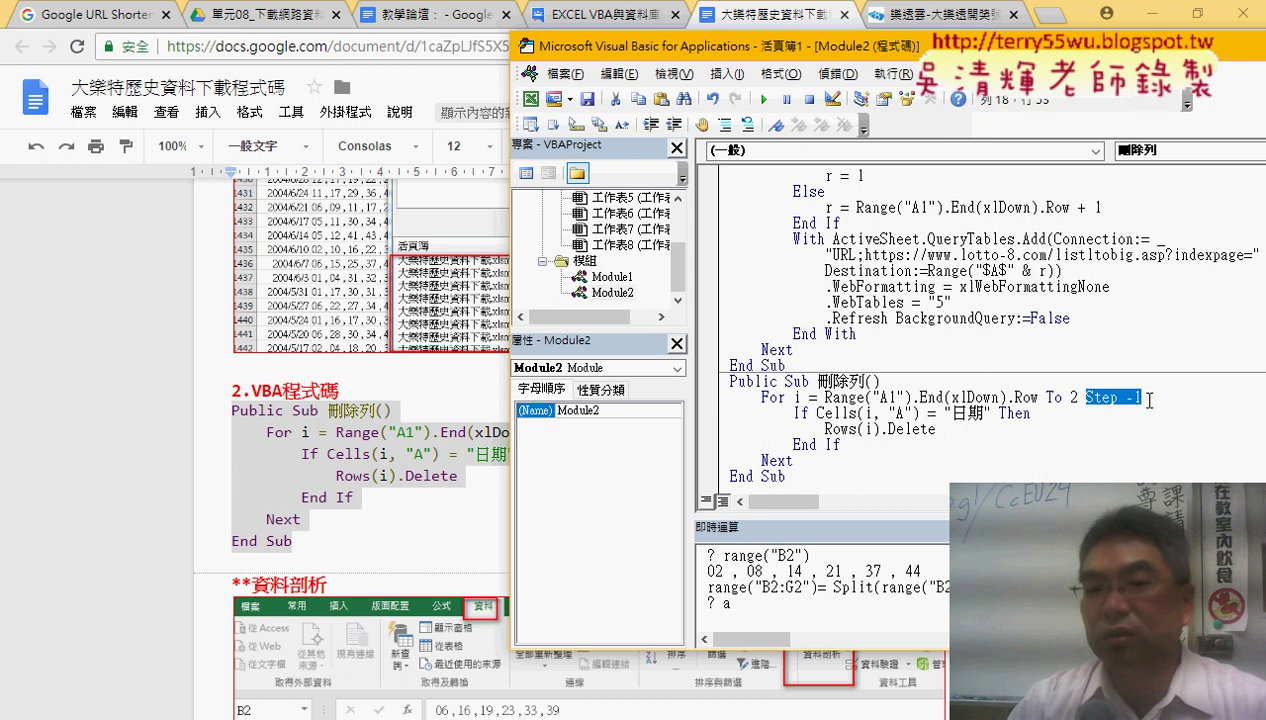
{"action": "left_click_drag", "start_coordinate": [819, 412], "coordinate": [970, 413]}
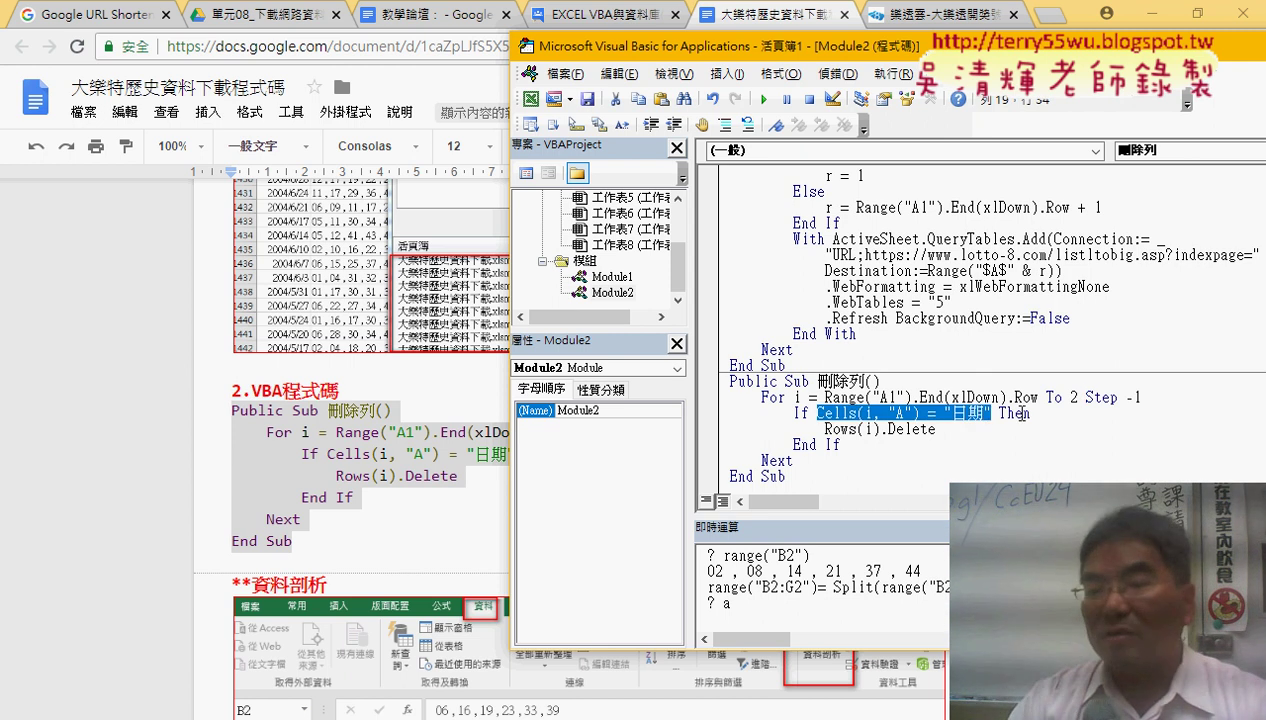
{"action": "left_click_drag", "start_coordinate": [958, 429], "coordinate": [818, 428]}
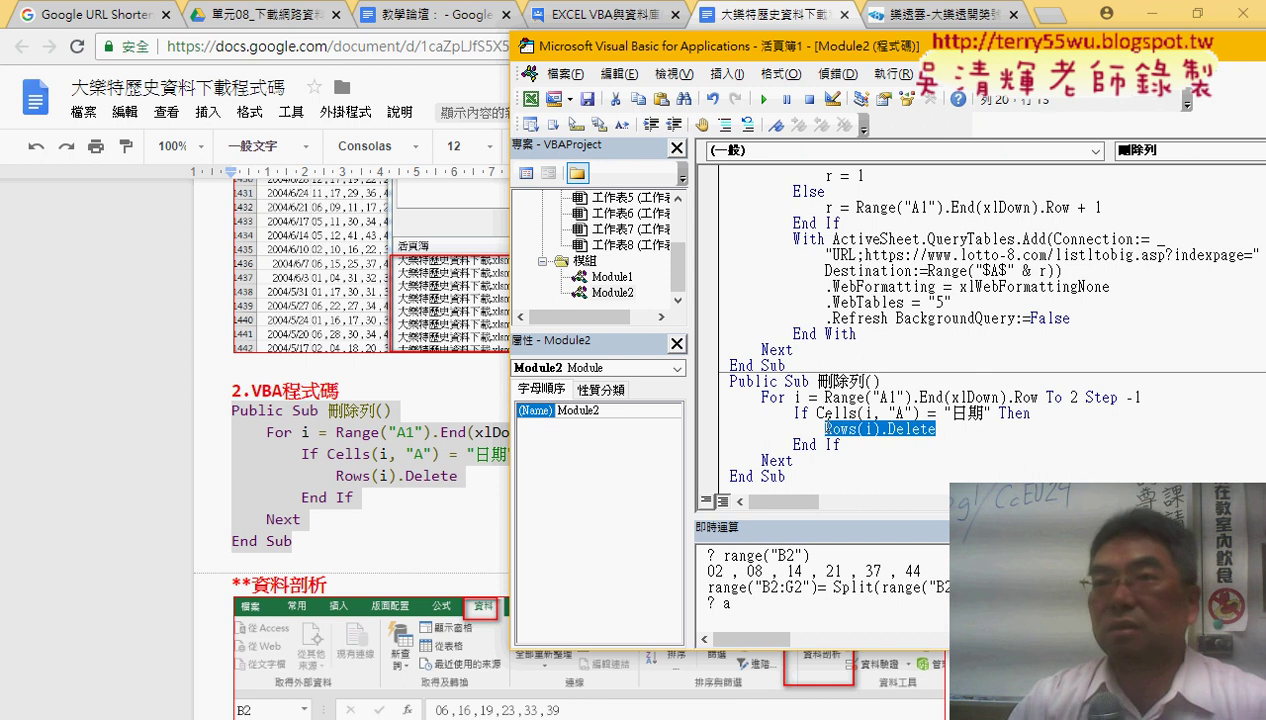
{"action": "left_click_drag", "start_coordinate": [801, 474], "coordinate": [714, 390]}
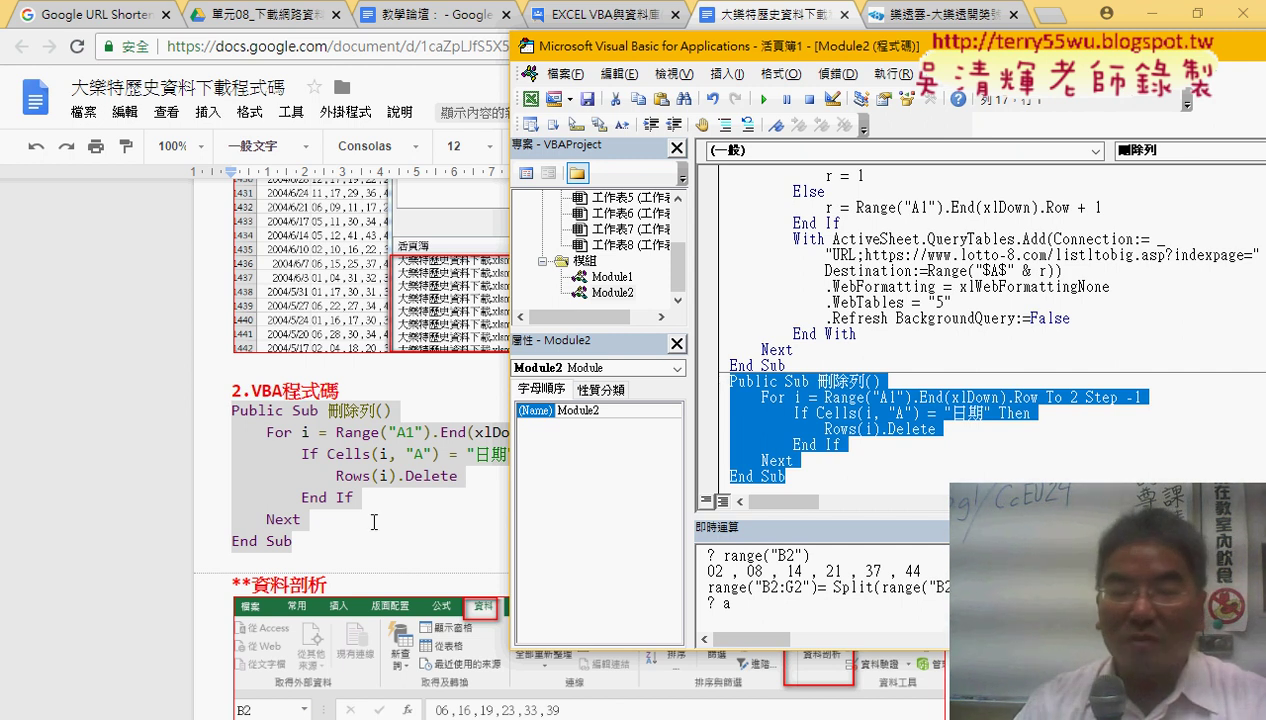
Find the 資料剖析 section and select Sub 資料剖析() through End Sub
{"action": "left_click", "coordinate": [374, 522]}
{"action": "scroll", "coordinate": [368, 525], "scroll_direction": "down", "scroll_amount": 2}
{"action": "left_click", "coordinate": [265, 381]}
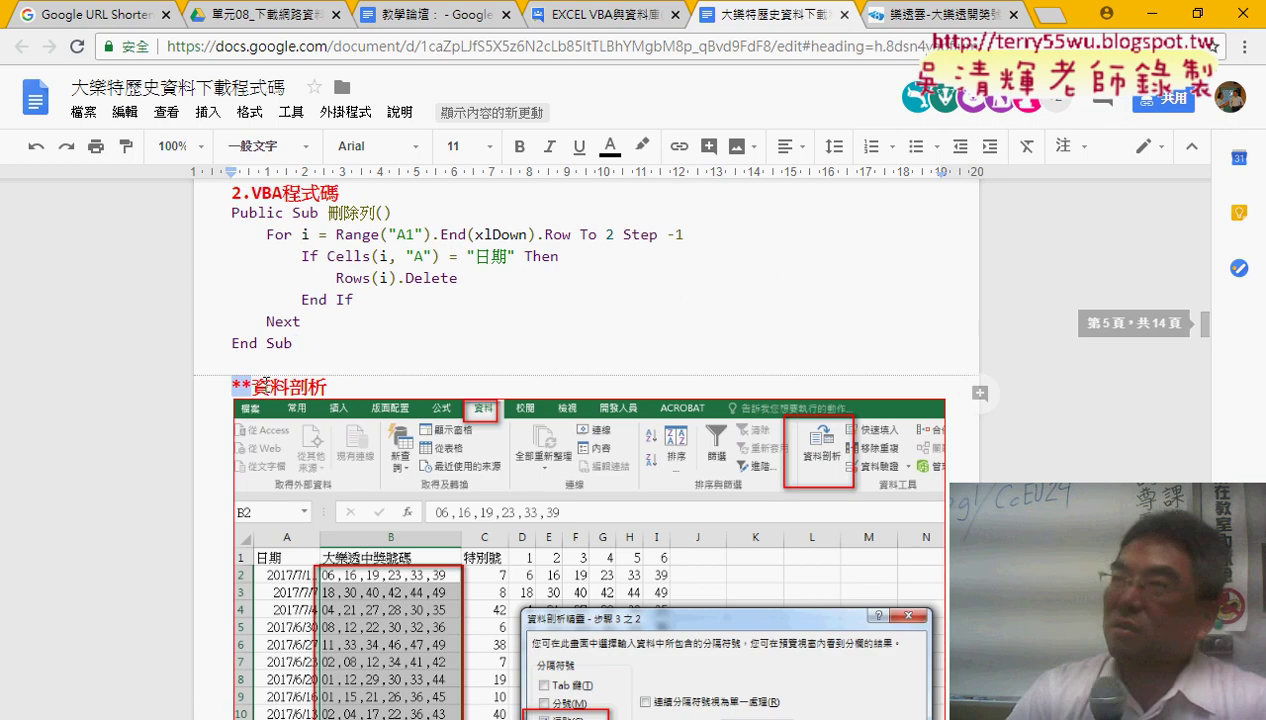
{"action": "left_click_drag", "start_coordinate": [265, 381], "coordinate": [354, 387]}
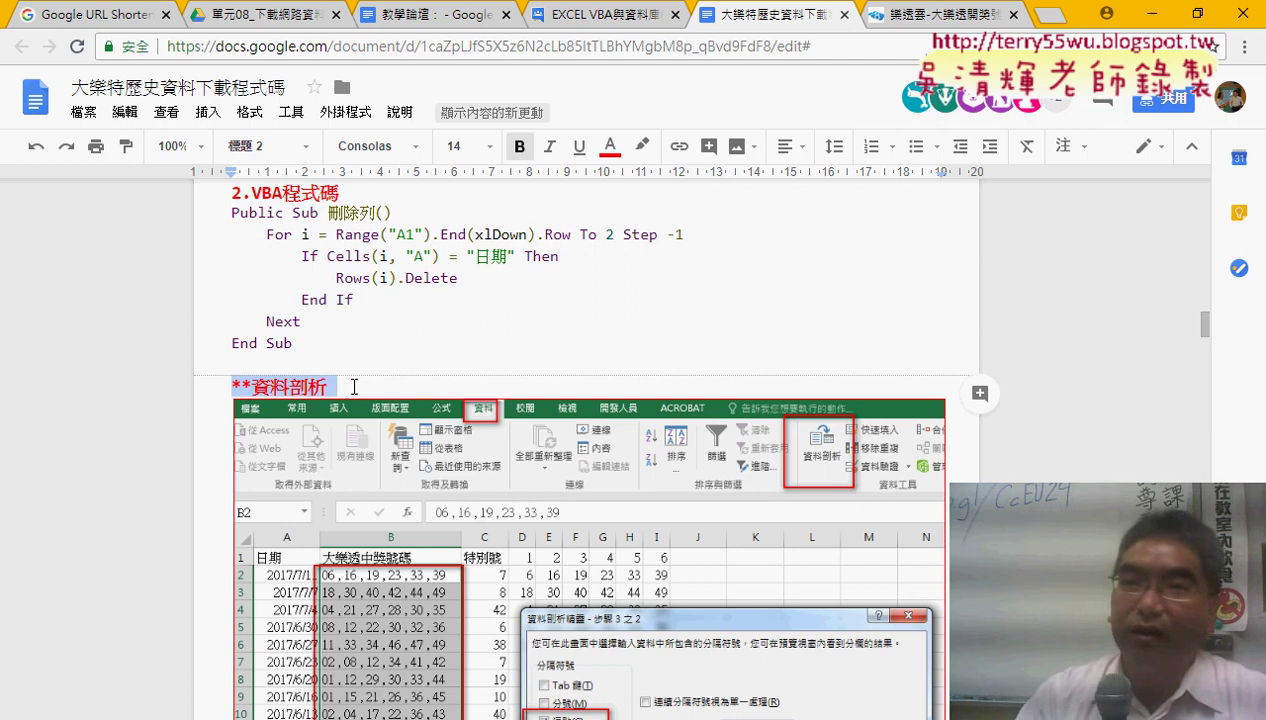
{"action": "scroll", "coordinate": [354, 386], "scroll_direction": "down", "scroll_amount": 2}
{"action": "scroll", "coordinate": [354, 386], "scroll_direction": "down", "scroll_amount": 3}
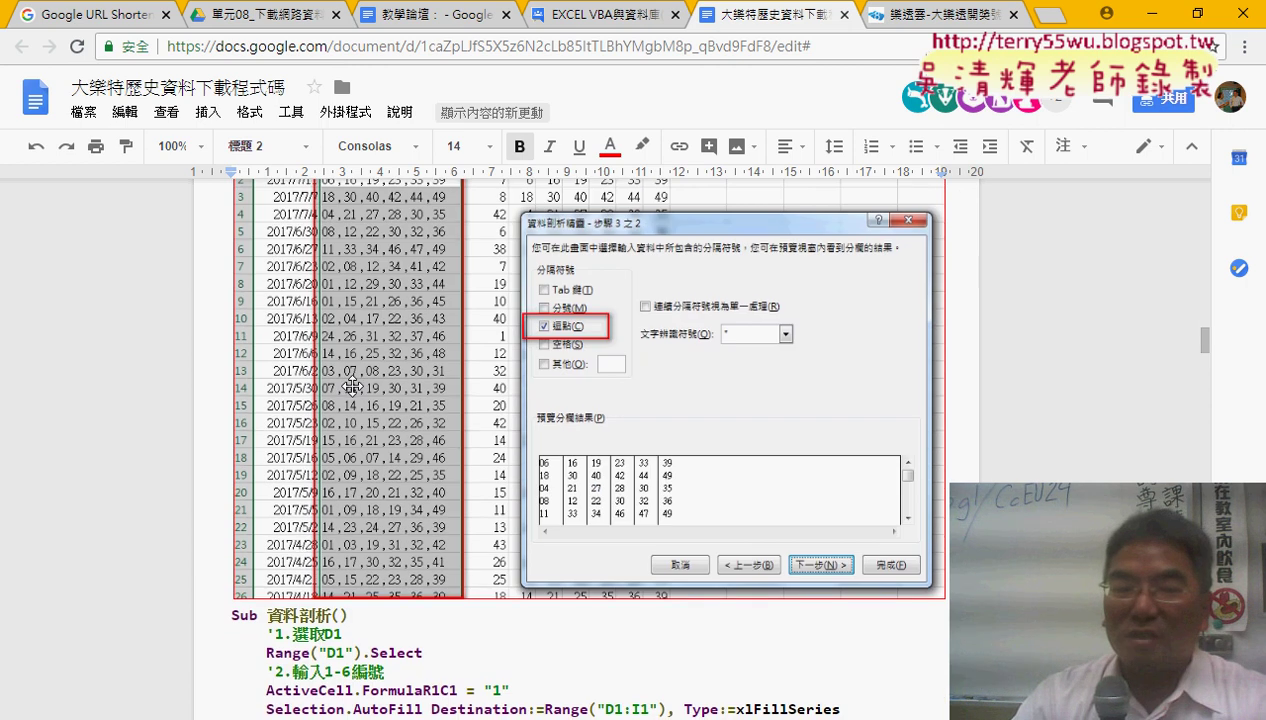
{"action": "scroll", "coordinate": [352, 386], "scroll_direction": "down", "scroll_amount": 1}
{"action": "scroll", "coordinate": [352, 386], "scroll_direction": "down", "scroll_amount": 2}
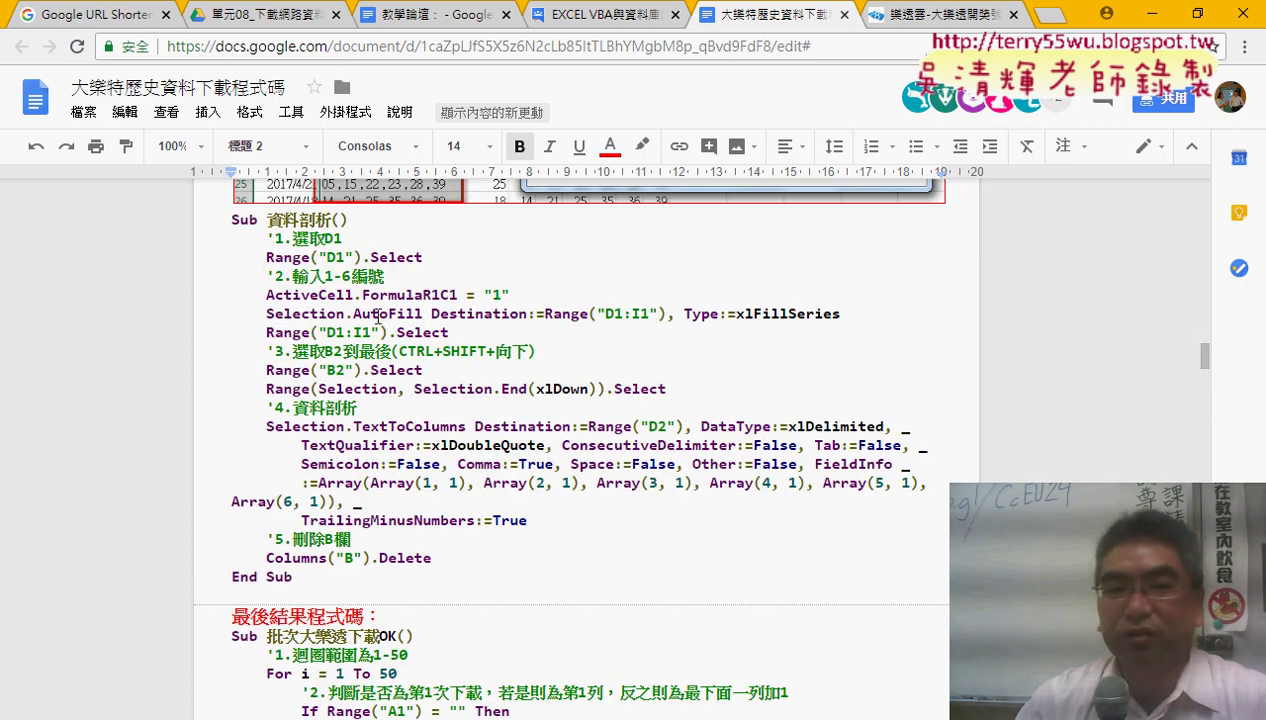
{"action": "left_click_drag", "start_coordinate": [231, 219], "coordinate": [347, 581]}
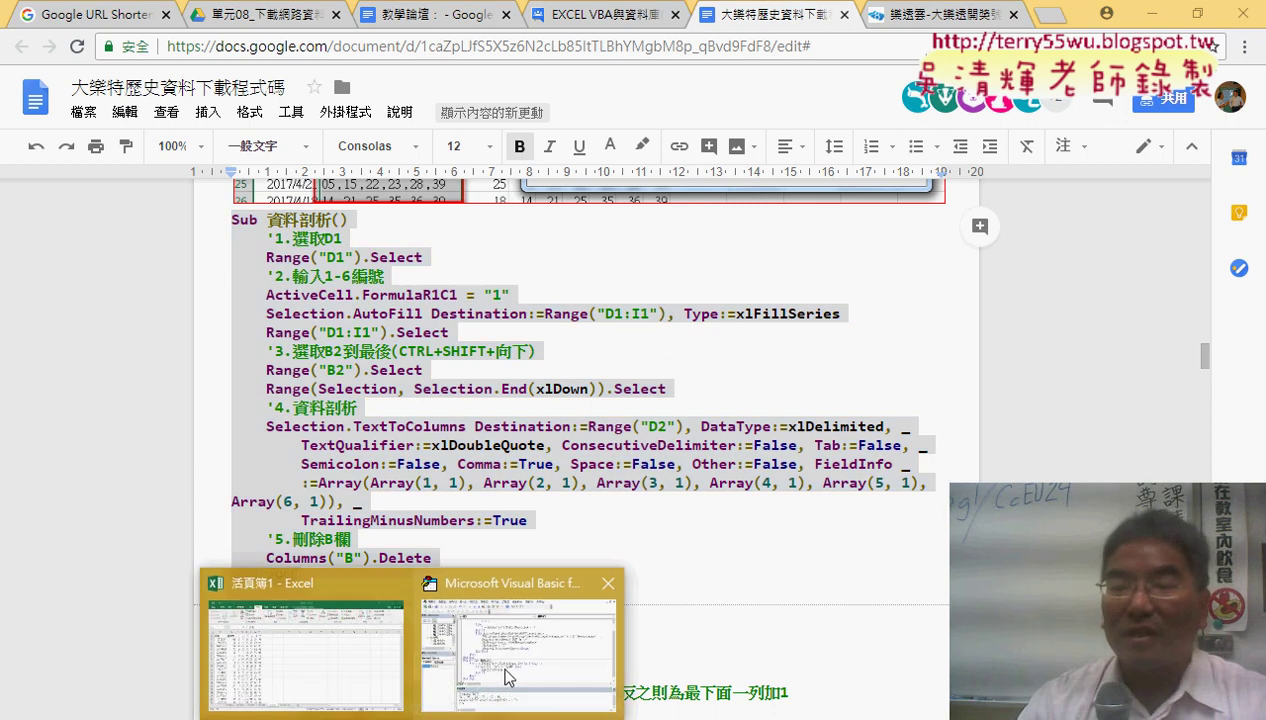
Paste the 資料剖析 procedure into Module2 below the 刪除列 procedure
{"action": "left_click", "coordinate": [499, 662]}
{"action": "left_click", "coordinate": [752, 476]}
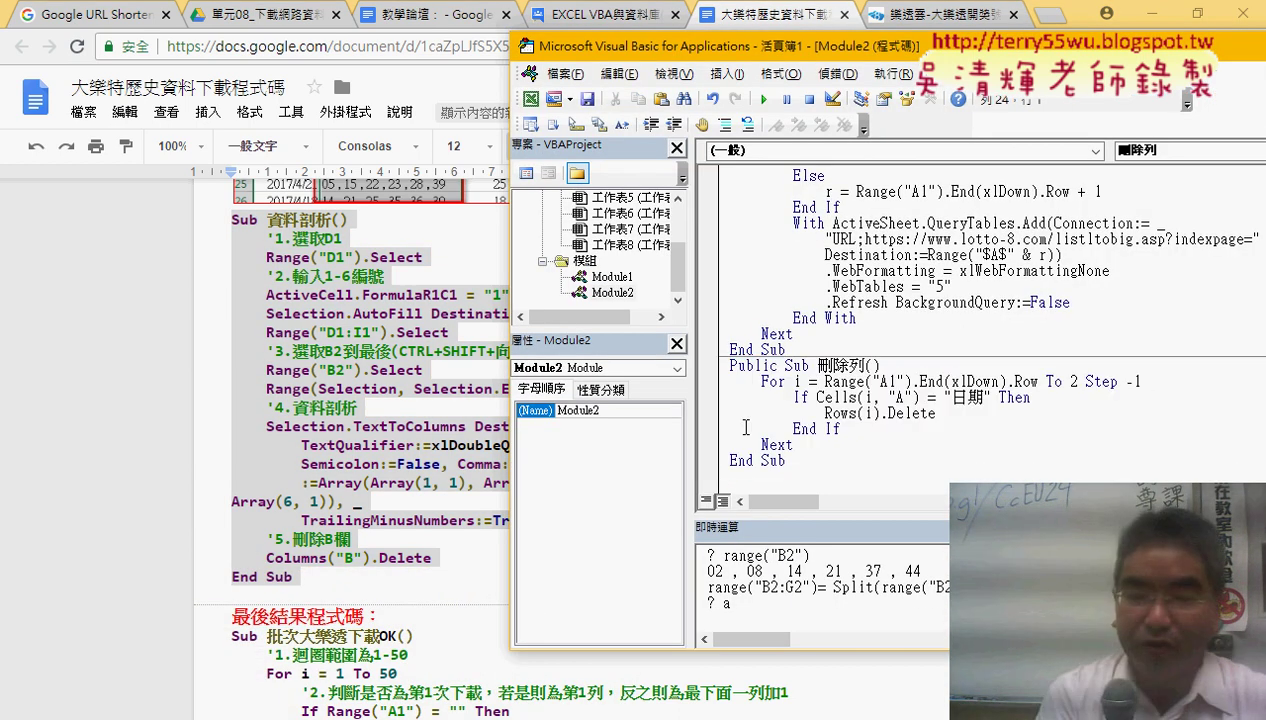
{"action": "key", "text": "ctrl+v"}
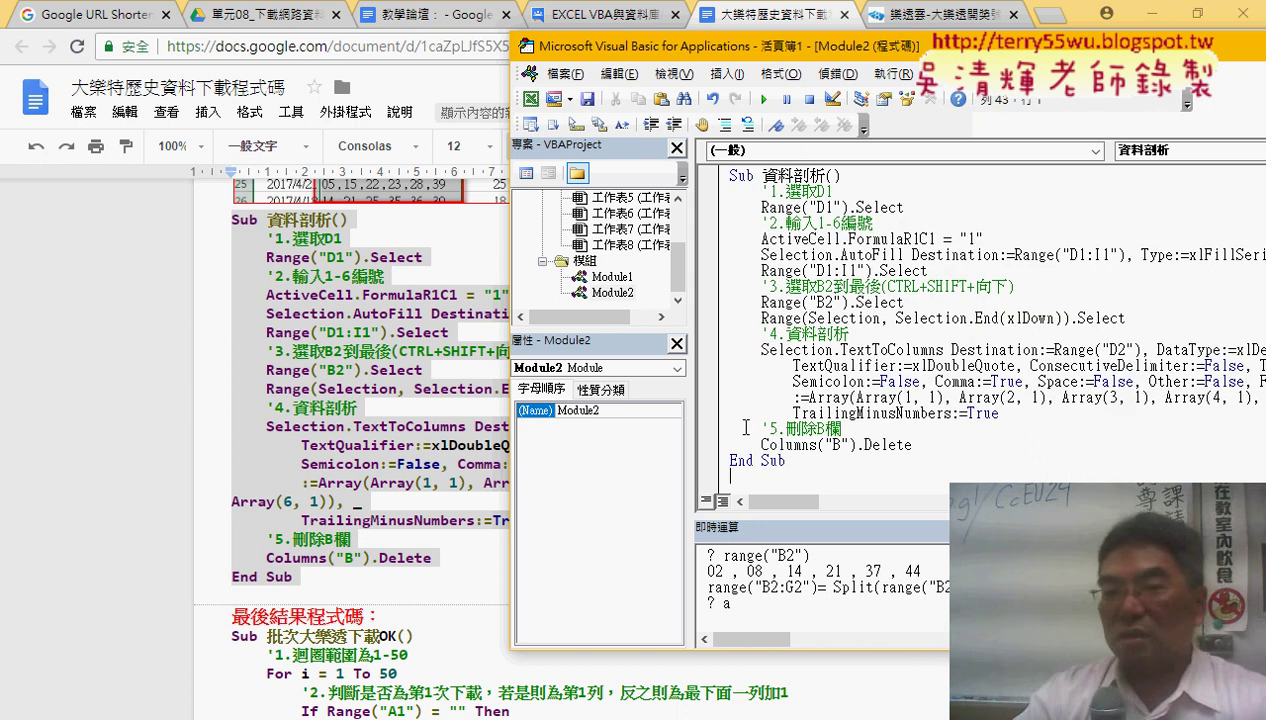
Add a Call 刪除列 line after the download loop in 批次大樂透下載1
{"action": "scroll", "coordinate": [852, 283], "scroll_direction": "up", "scroll_amount": 3}
{"action": "scroll", "coordinate": [852, 283], "scroll_direction": "up", "scroll_amount": 1}
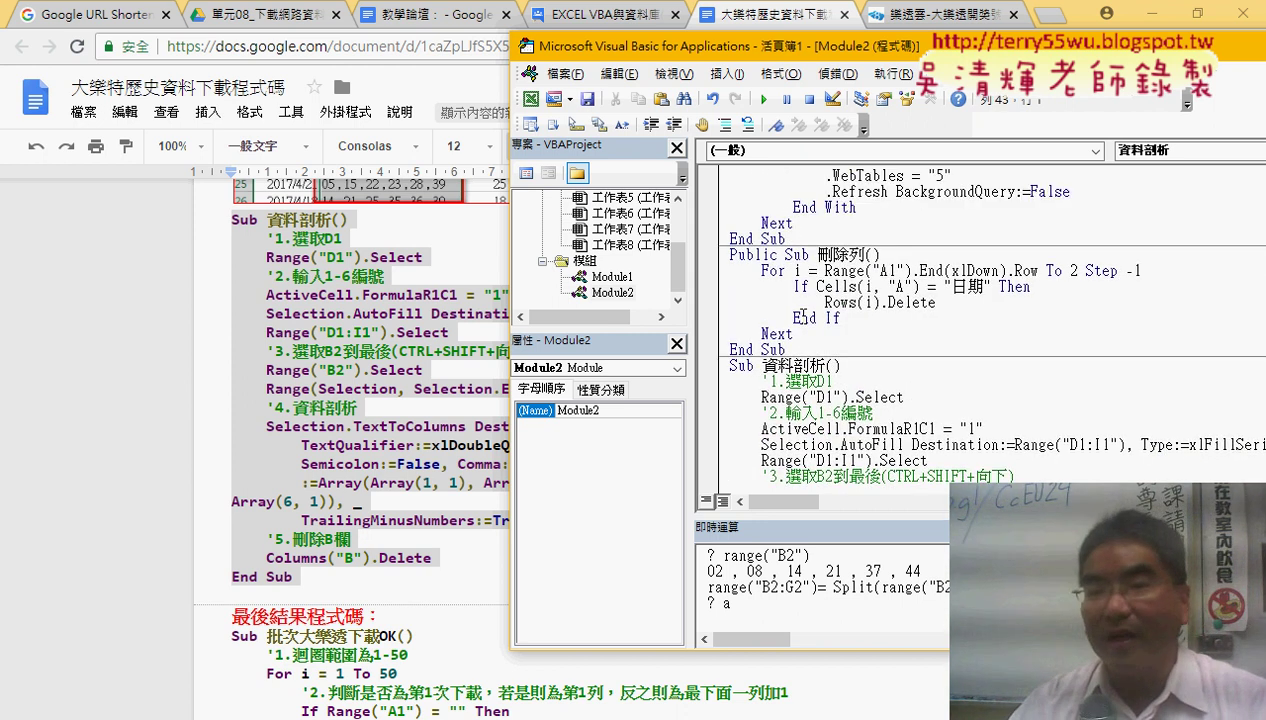
{"action": "scroll", "coordinate": [852, 283], "scroll_direction": "up", "scroll_amount": 1}
{"action": "left_click", "coordinate": [852, 276]}
{"action": "key", "text": "Return"}
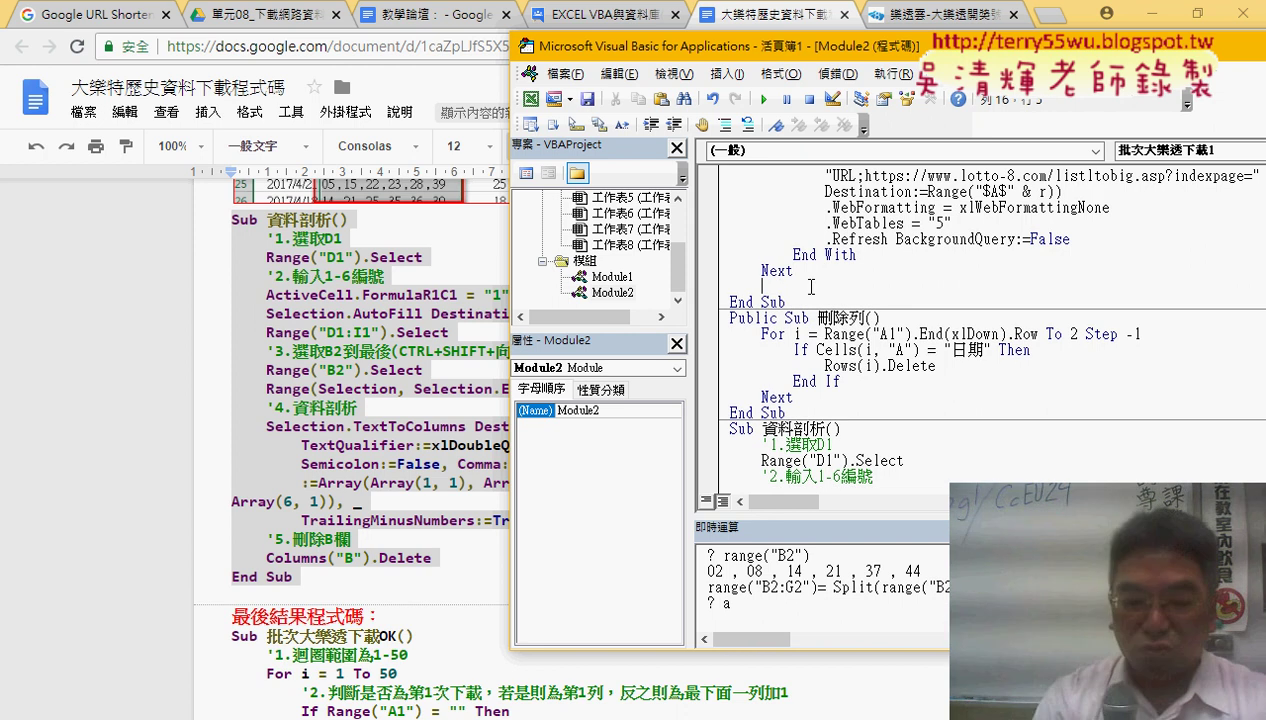
{"action": "type", "text": "ca"}
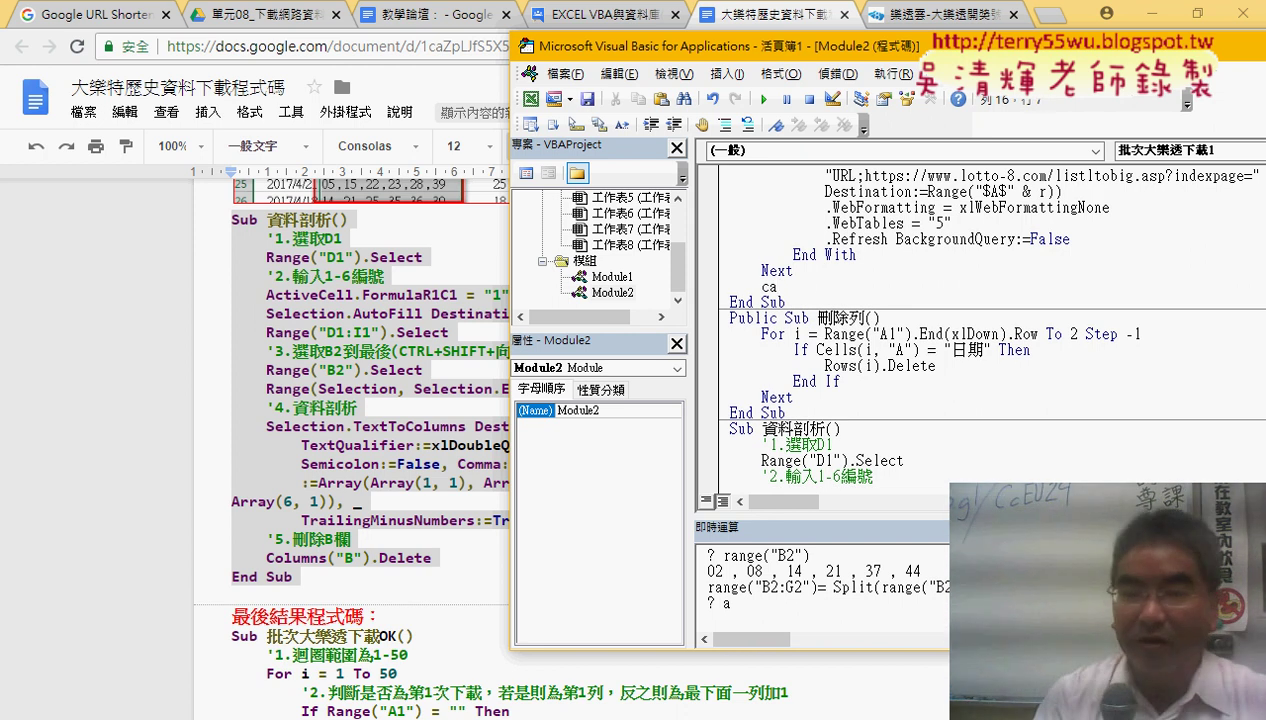
{"action": "type", "text": "ll"}
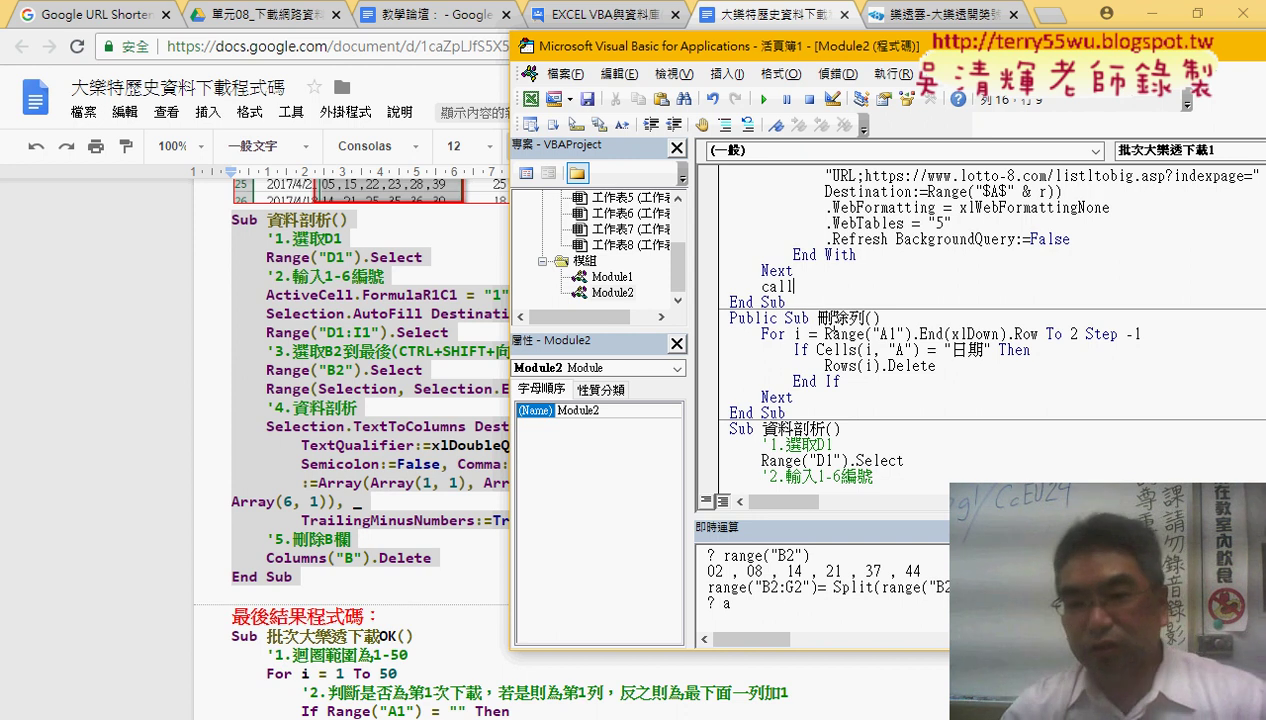
{"action": "left_click", "coordinate": [809, 317]}
{"action": "key", "text": "Return"}
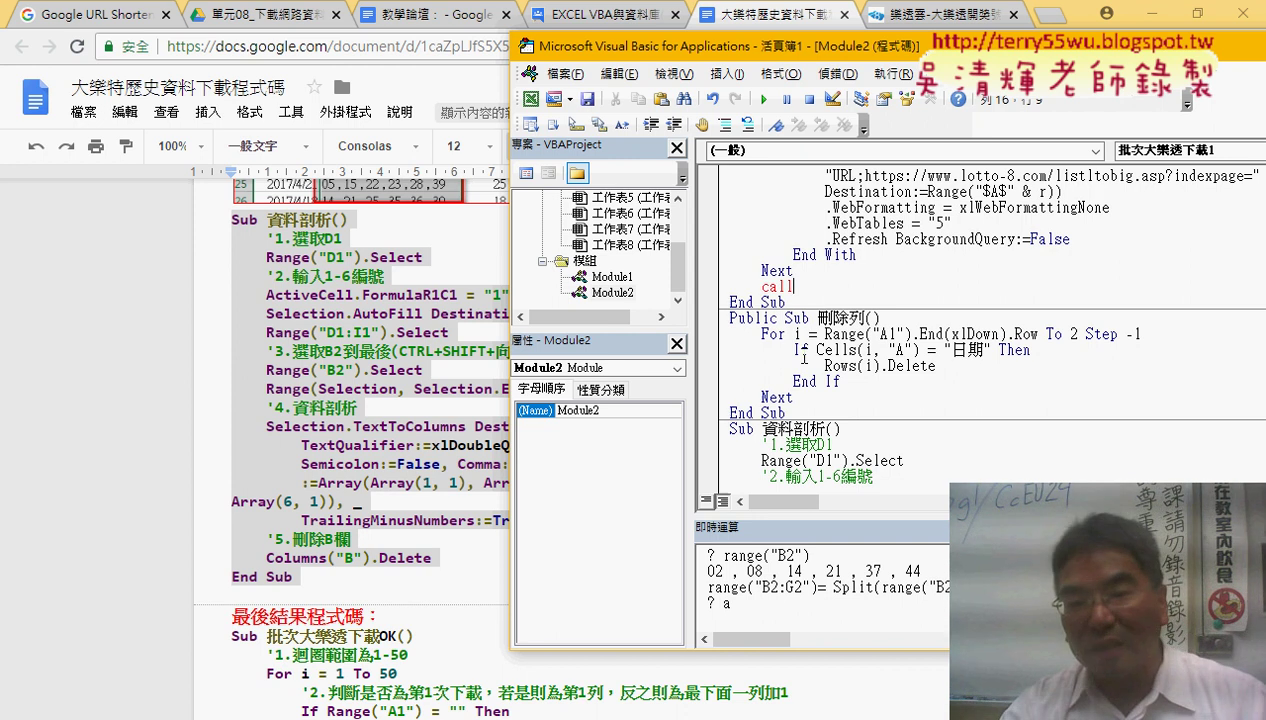
{"action": "left_click_drag", "start_coordinate": [809, 317], "coordinate": [850, 317]}
{"action": "key", "text": "ctrl+c"}
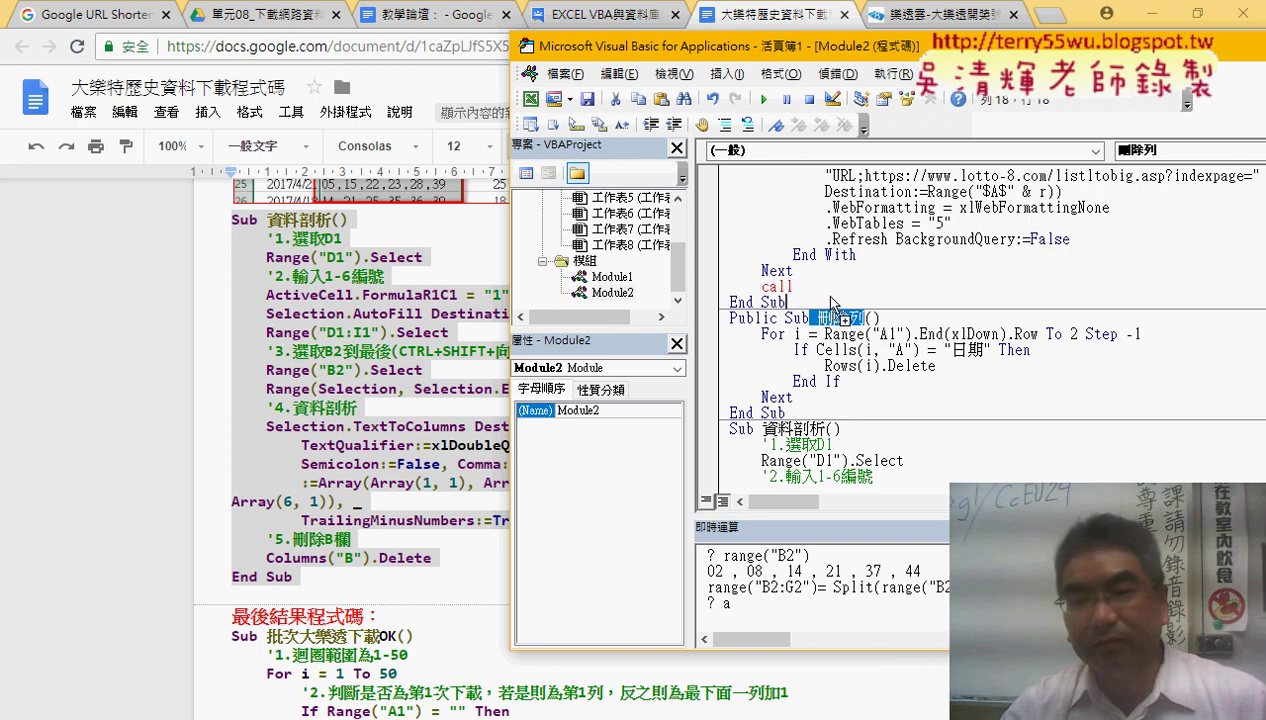
{"action": "left_click", "coordinate": [832, 287]}
{"action": "key", "text": "ctrl+v"}
{"action": "key", "text": "Return"}
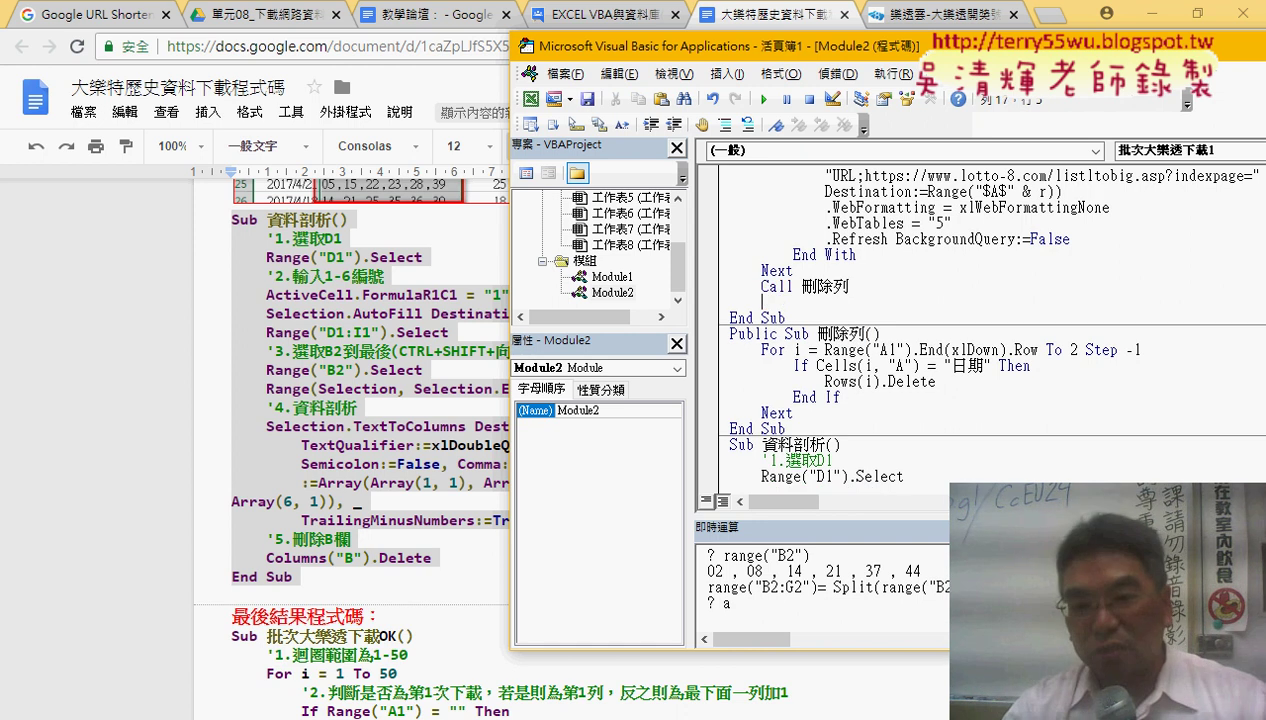
Add Call 資料剖析 on the line under Call 刪除列
{"action": "left_click_drag", "start_coordinate": [824, 444], "coordinate": [779, 444]}
{"action": "left_click", "coordinate": [857, 302]}
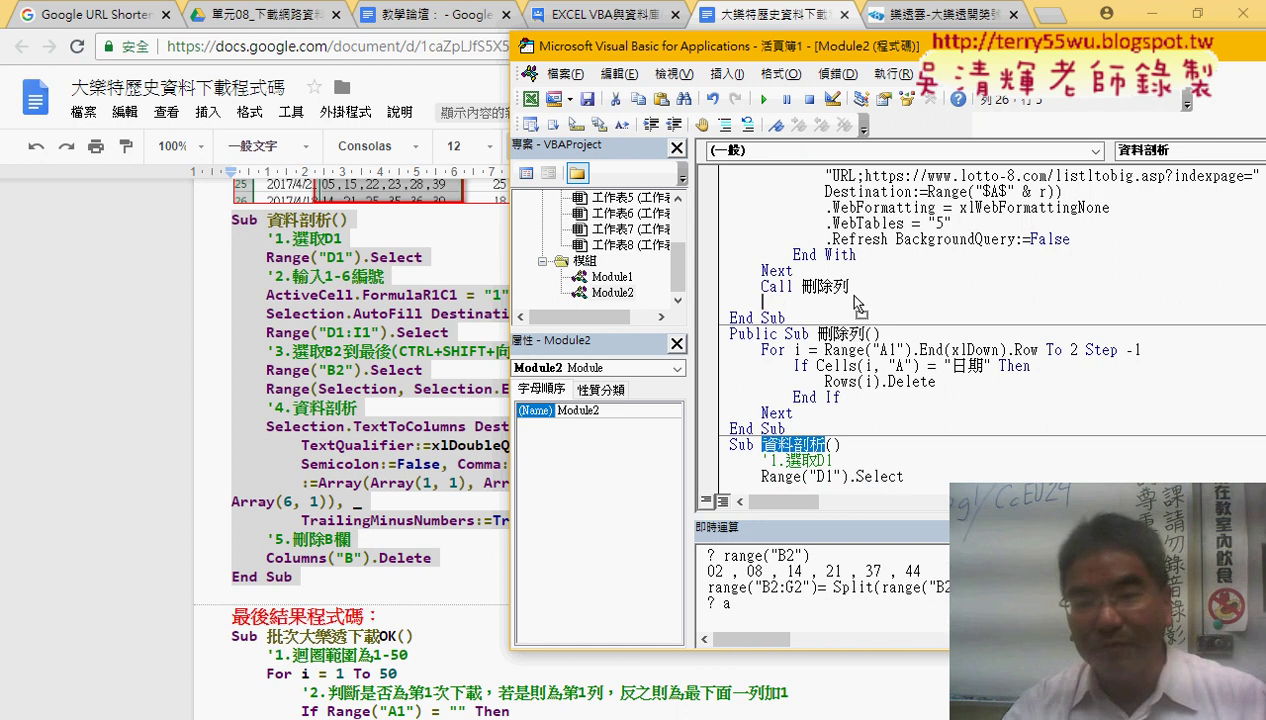
{"action": "left_click_drag", "start_coordinate": [857, 302], "coordinate": [857, 302]}
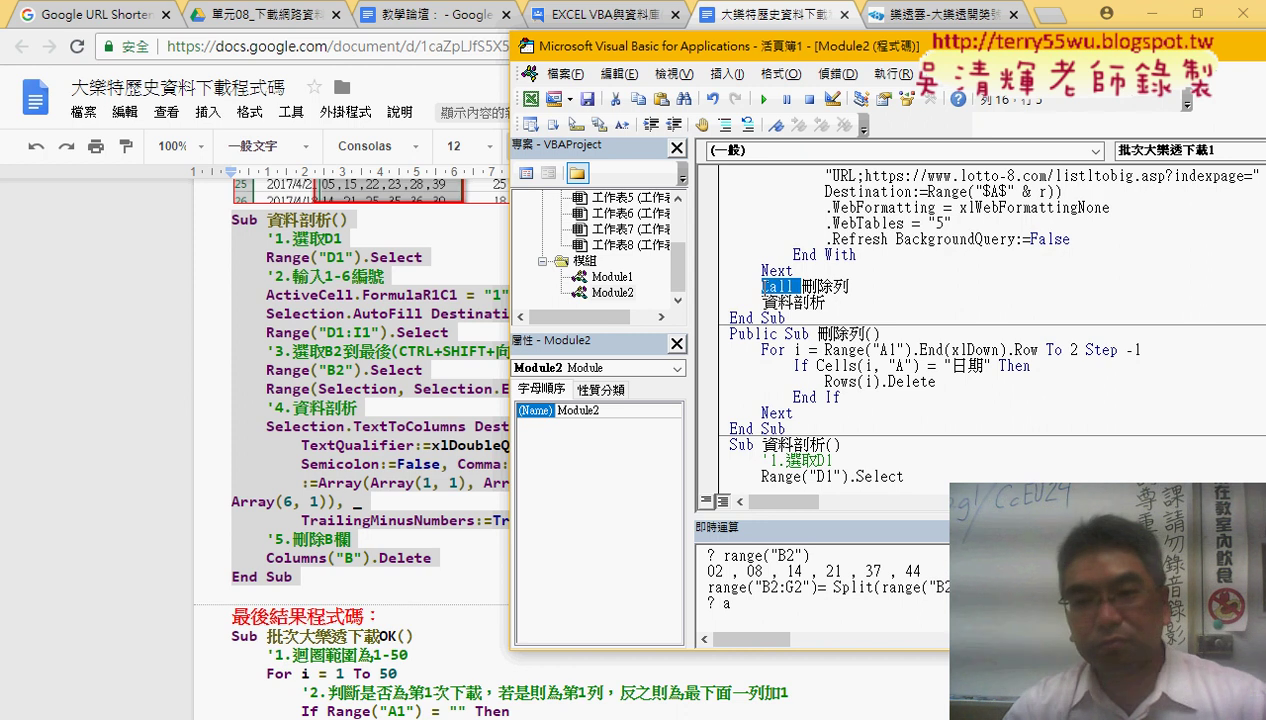
{"action": "double_click", "coordinate": [775, 288]}
{"action": "left_click_drag", "start_coordinate": [776, 300], "coordinate": [763, 302]}
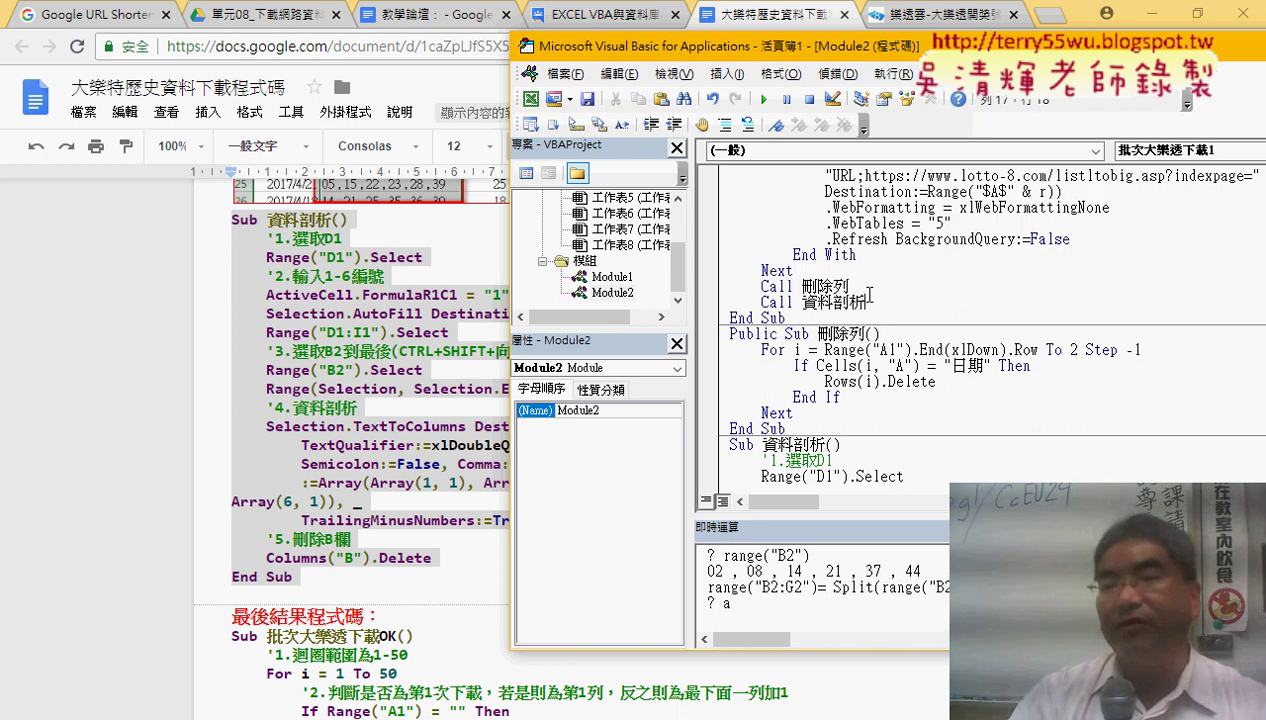
Review the For…Next download loop followed by the two new calls, then minimize Chrome
{"action": "scroll", "coordinate": [869, 293], "scroll_direction": "up", "scroll_amount": 3}
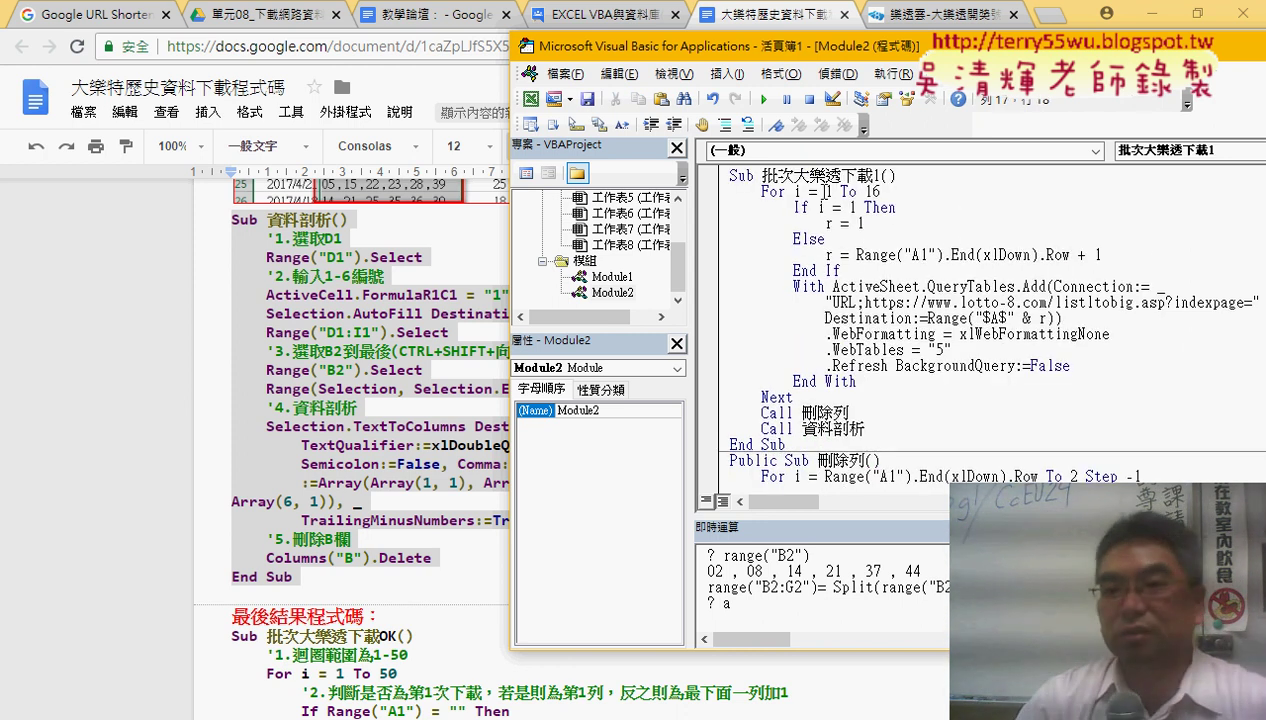
{"action": "left_click", "coordinate": [822, 191]}
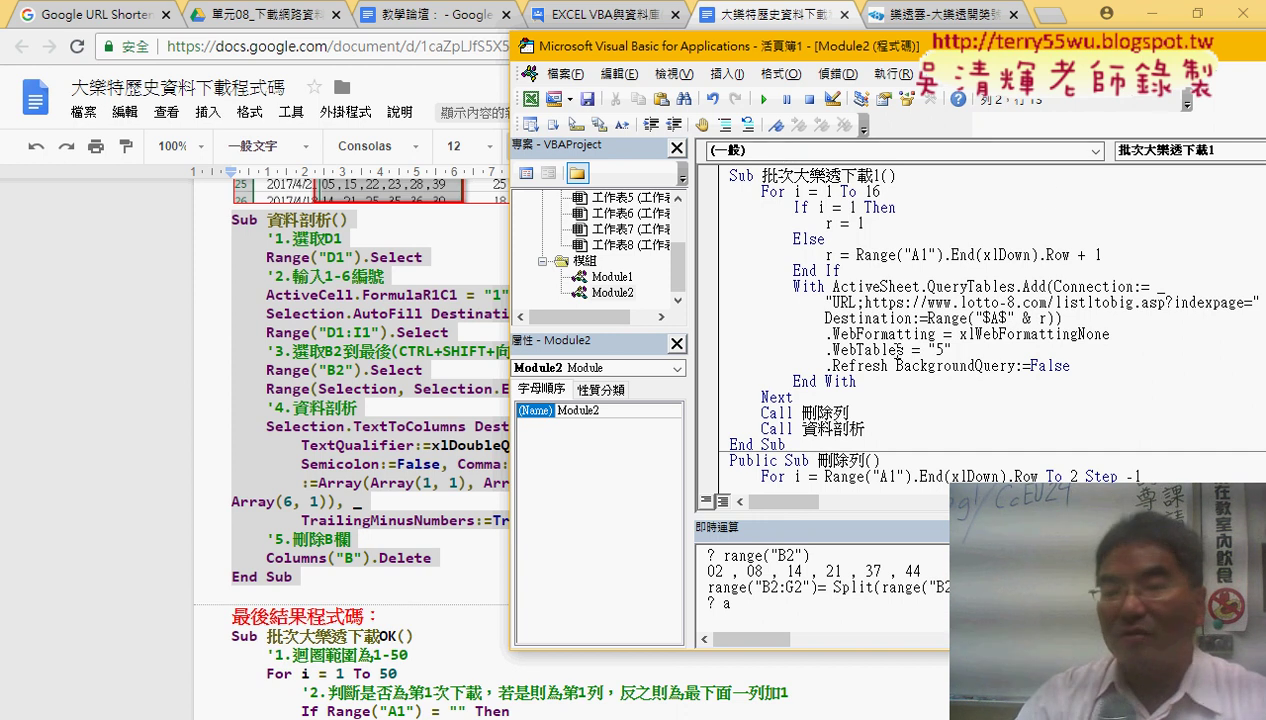
{"action": "left_click_drag", "start_coordinate": [795, 397], "coordinate": [707, 190]}
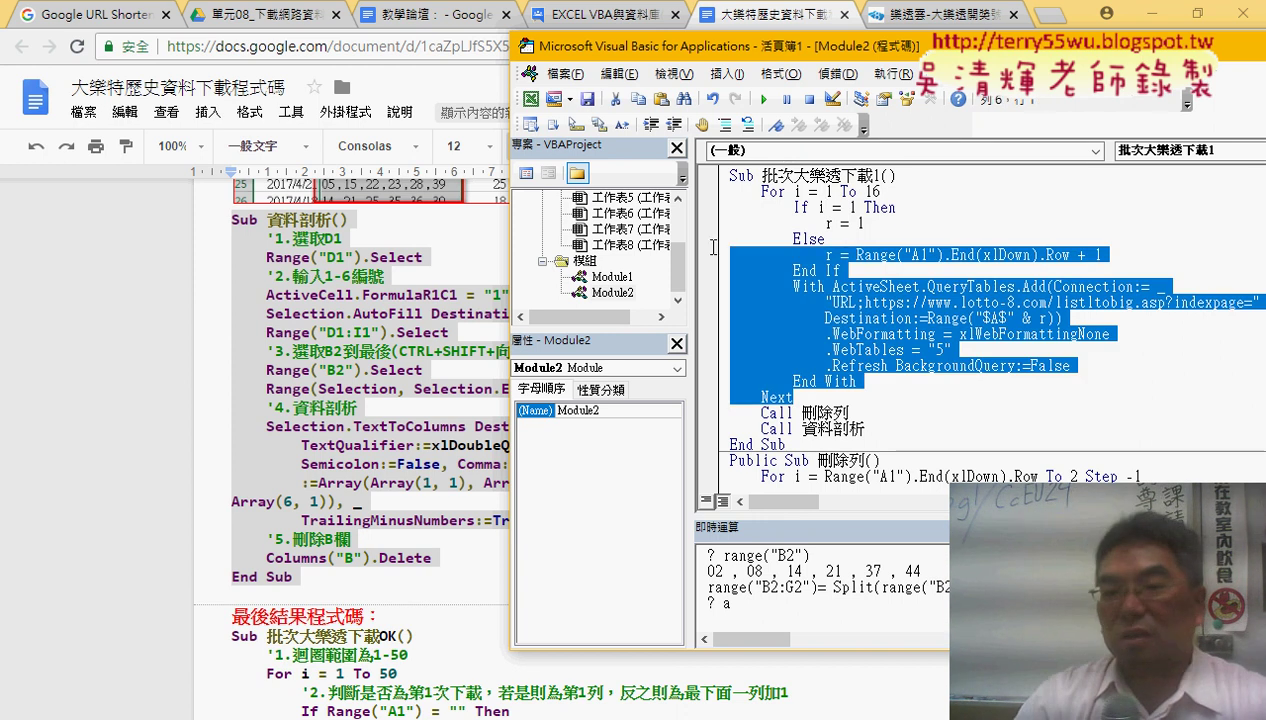
{"action": "left_click", "coordinate": [831, 408]}
{"action": "double_click", "coordinate": [845, 412]}
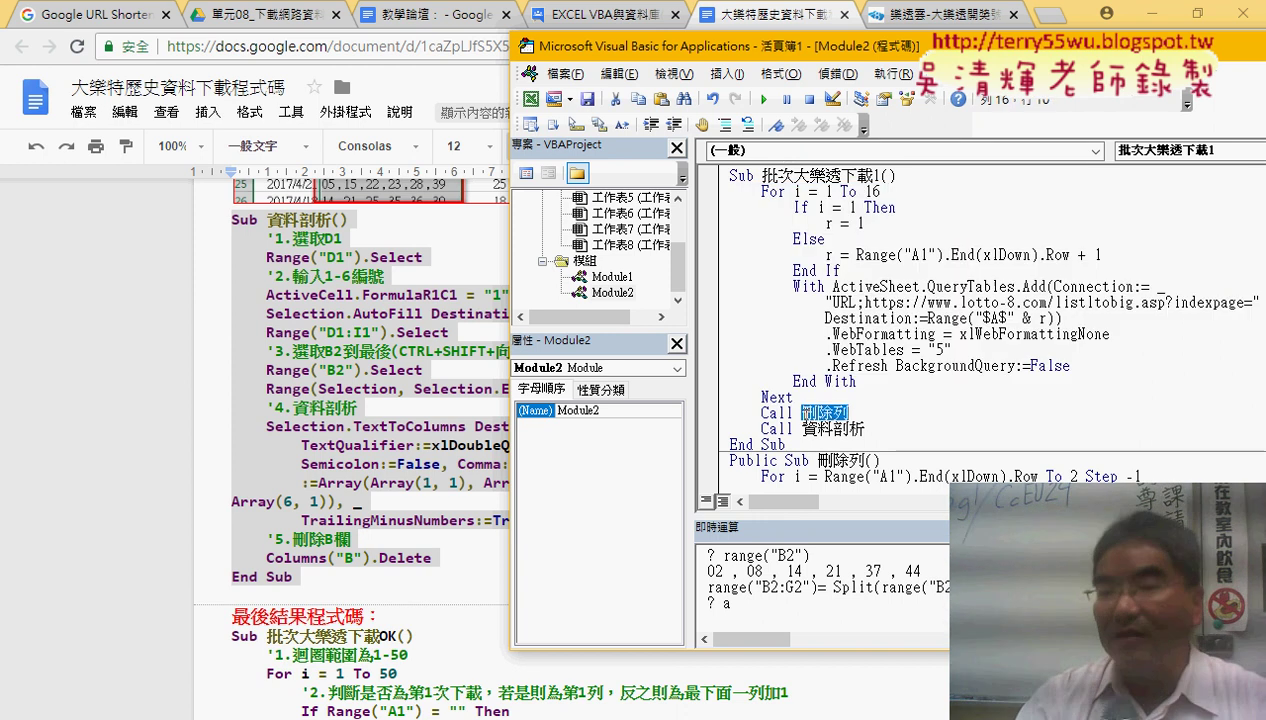
{"action": "double_click", "coordinate": [840, 429]}
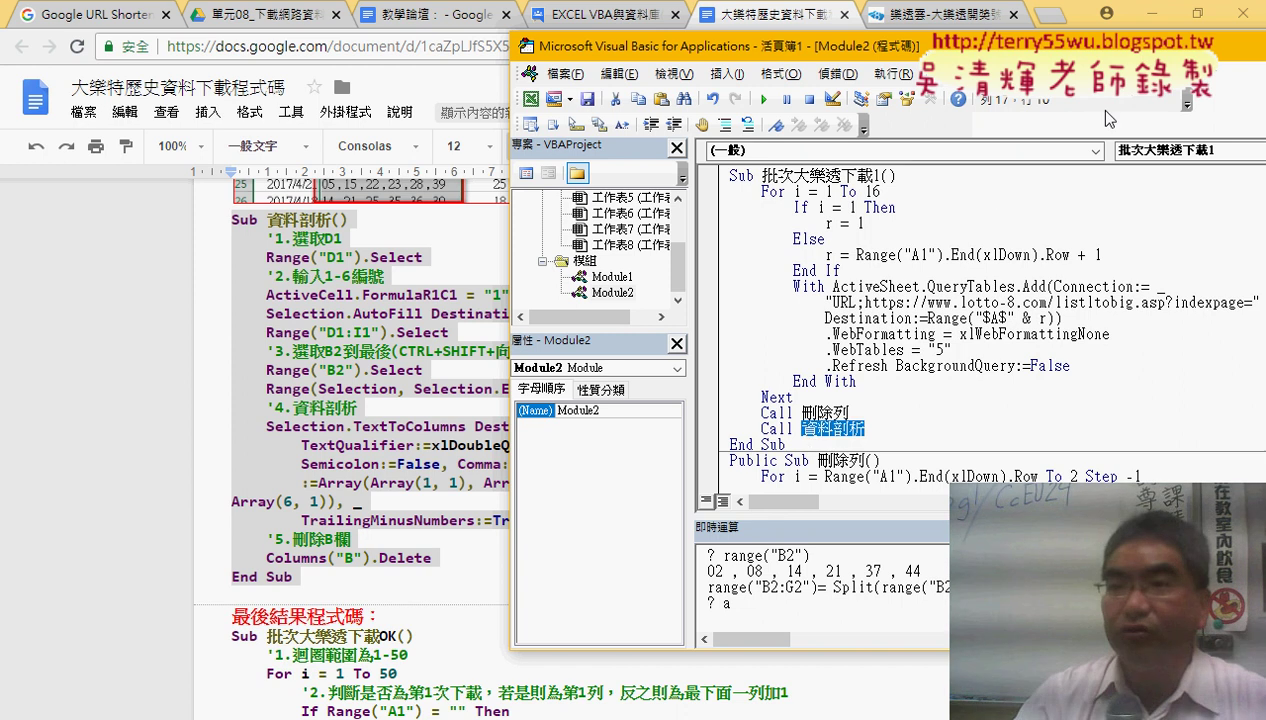
{"action": "left_click", "coordinate": [1150, 13]}
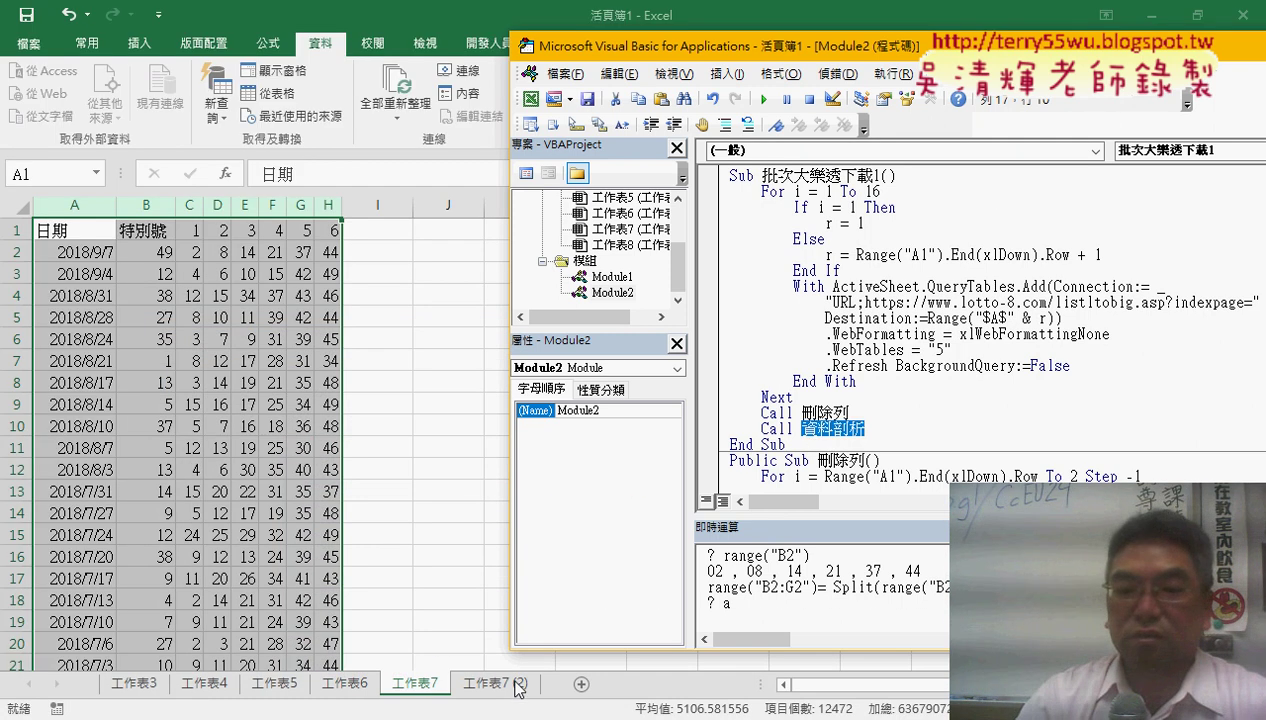
Add sheet 工作表9, breakpoint both calls, and run 批次大樂透下載1 to completion
{"action": "left_click", "coordinate": [582, 685]}
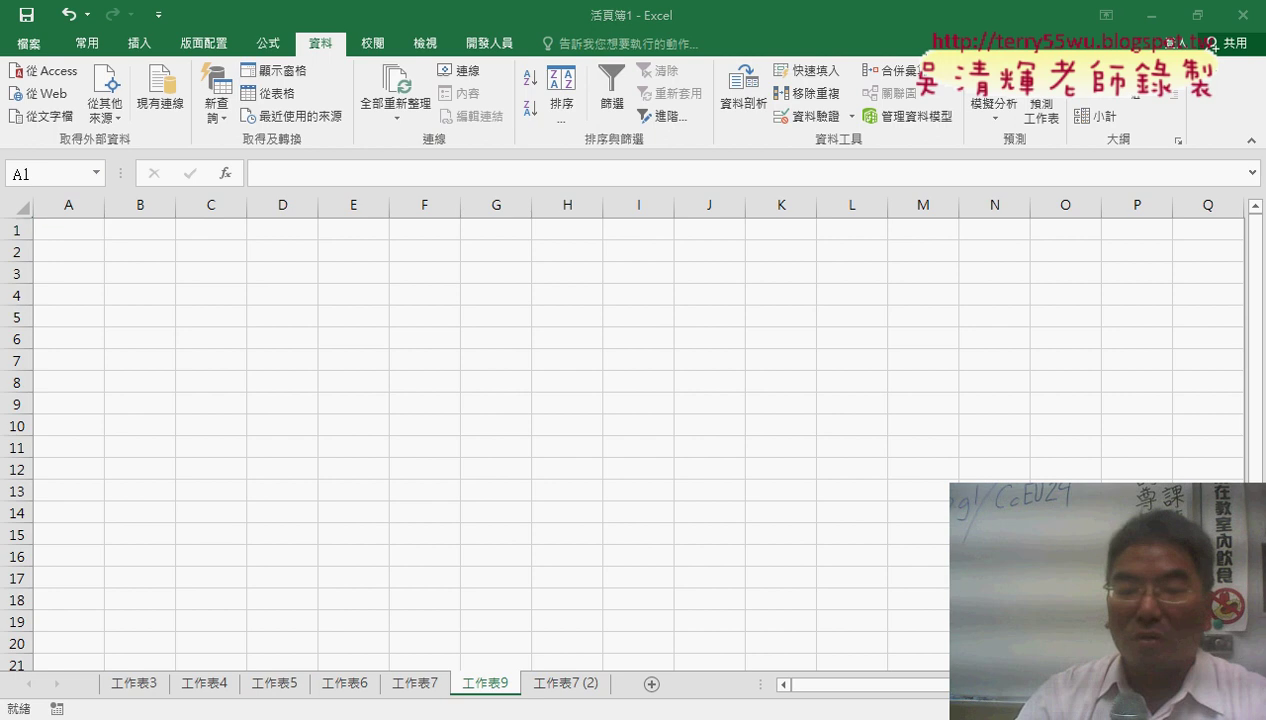
{"action": "left_click", "coordinate": [514, 593]}
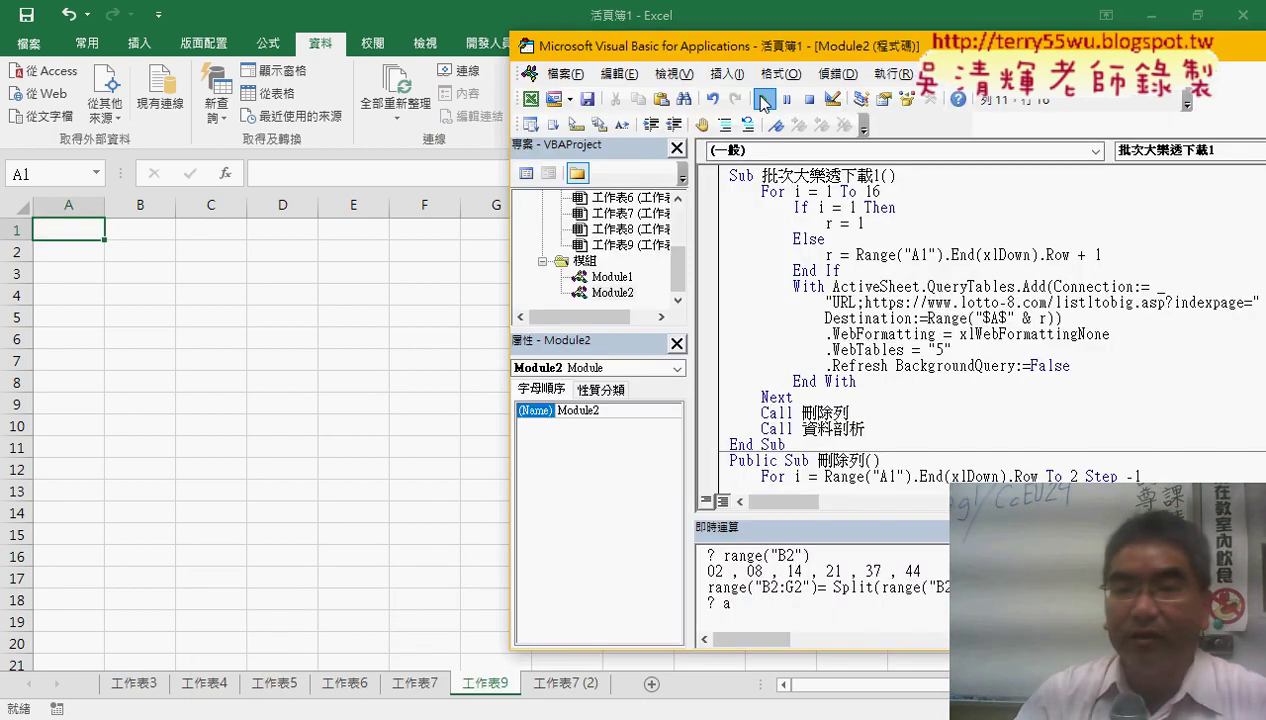
{"action": "left_click", "coordinate": [708, 412]}
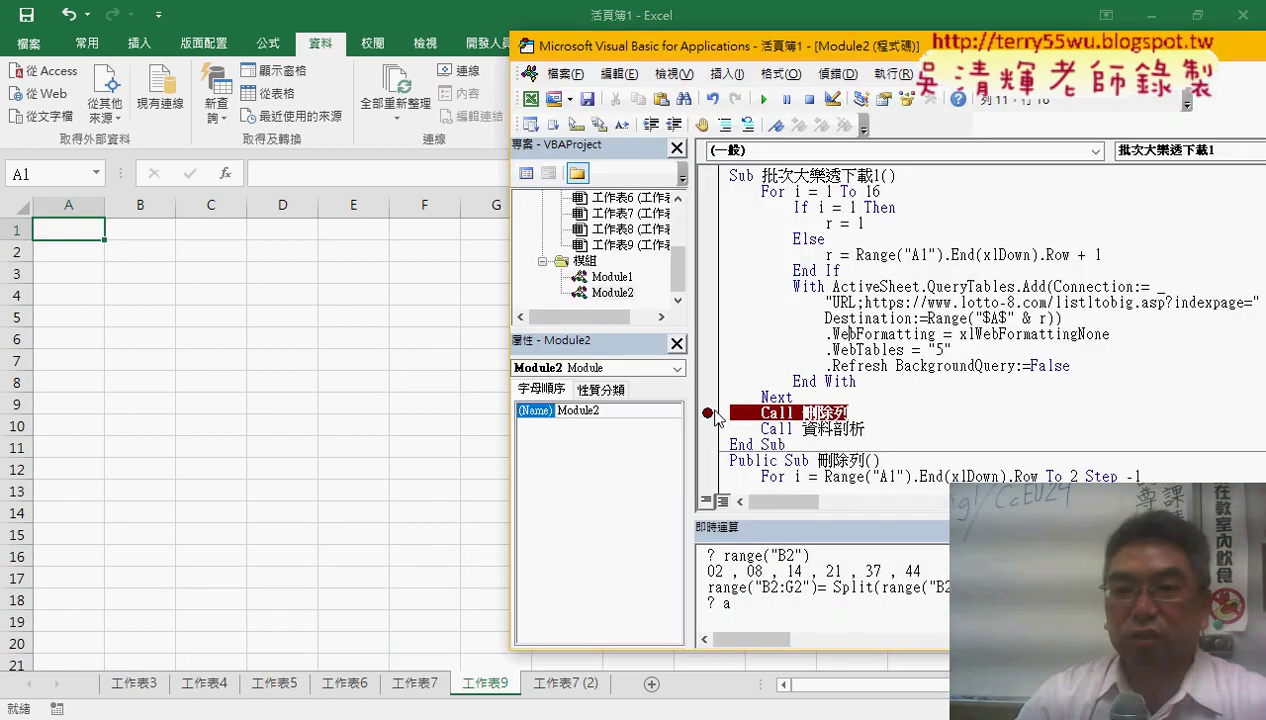
{"action": "left_click", "coordinate": [764, 100]}
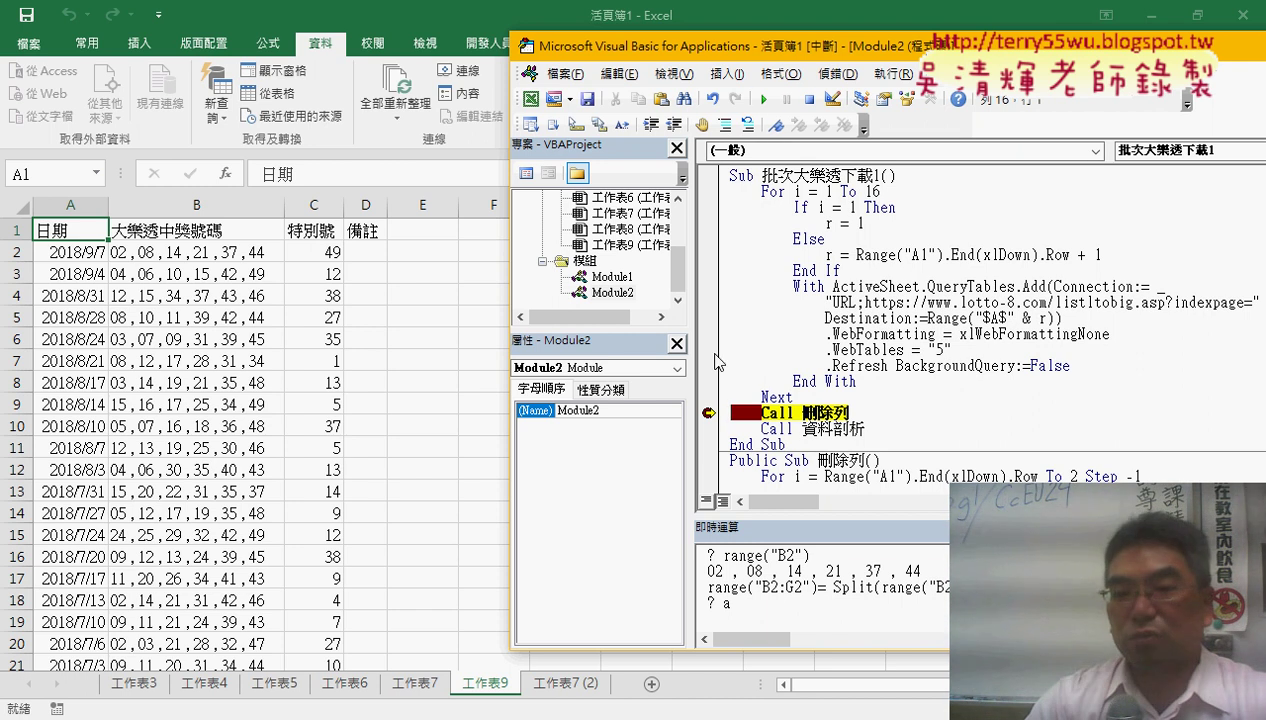
{"action": "left_click", "coordinate": [708, 428]}
{"action": "left_click", "coordinate": [766, 100]}
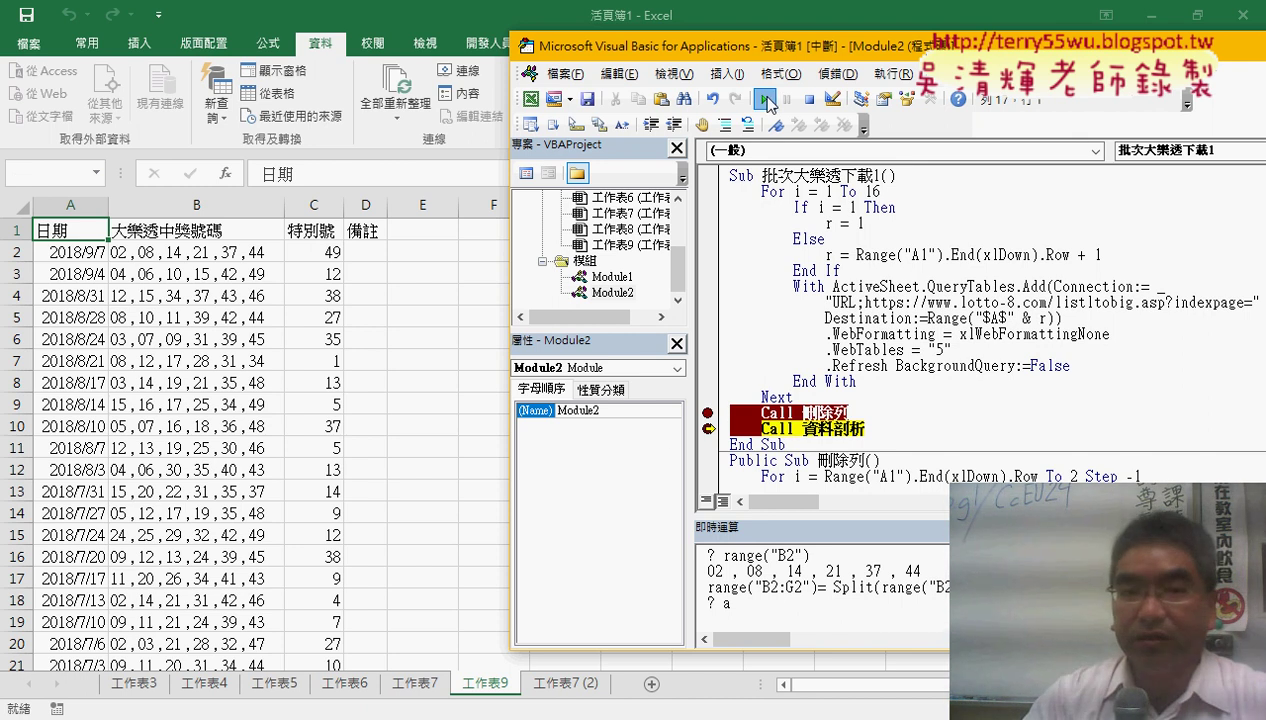
{"action": "left_click", "coordinate": [766, 100]}
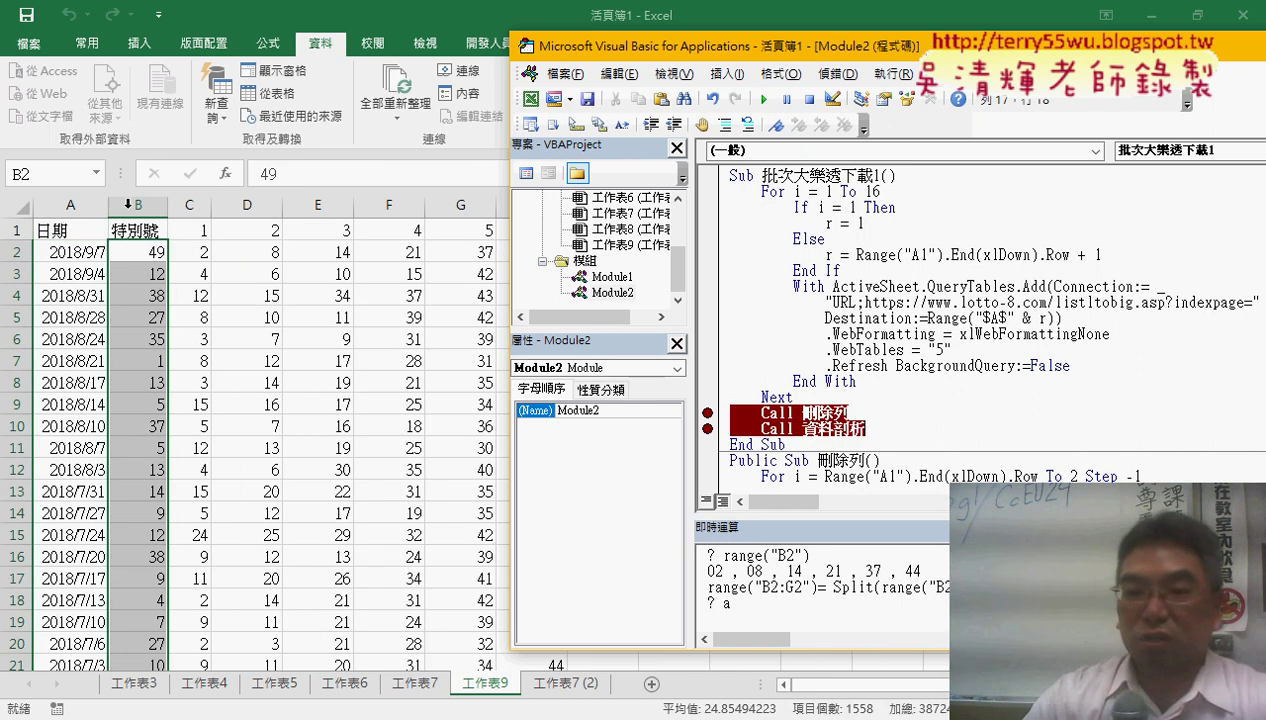
Add a Columns.AutoFit line after the Call 資料剖析 line in the macro
{"action": "key", "text": "Return"}
{"action": "type", "text": "colum"}
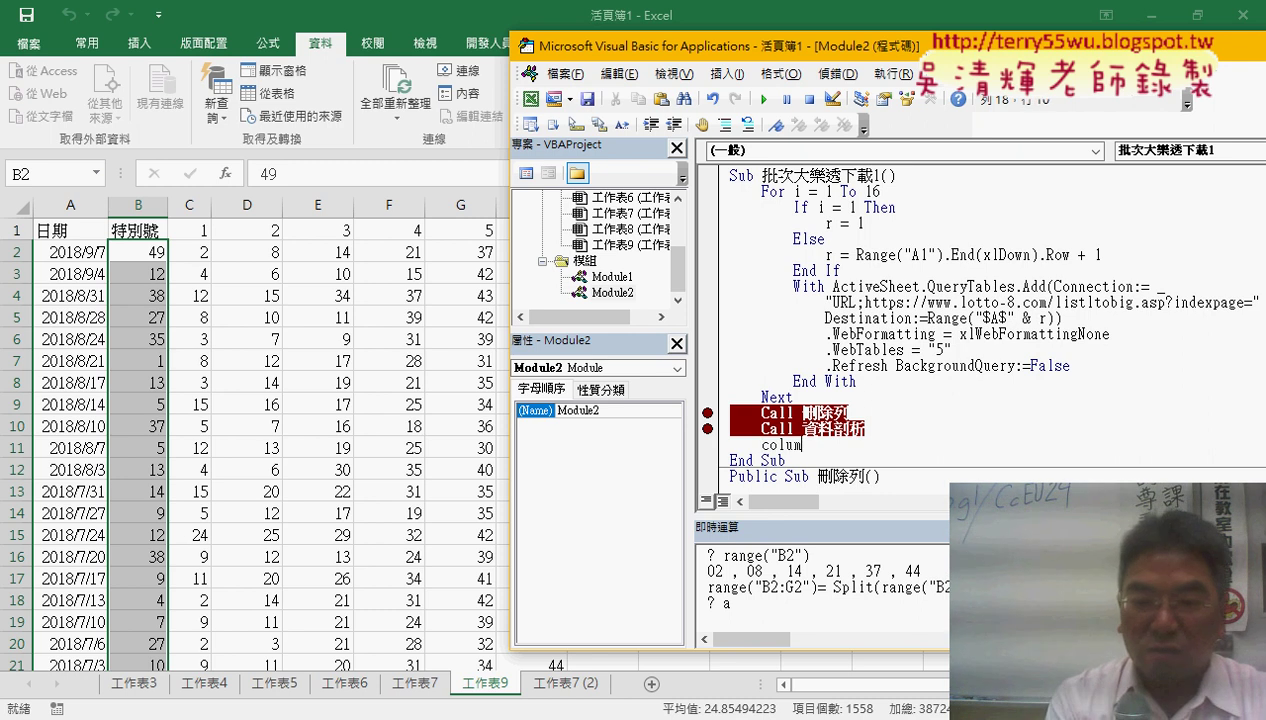
{"action": "type", "text": "ns"}
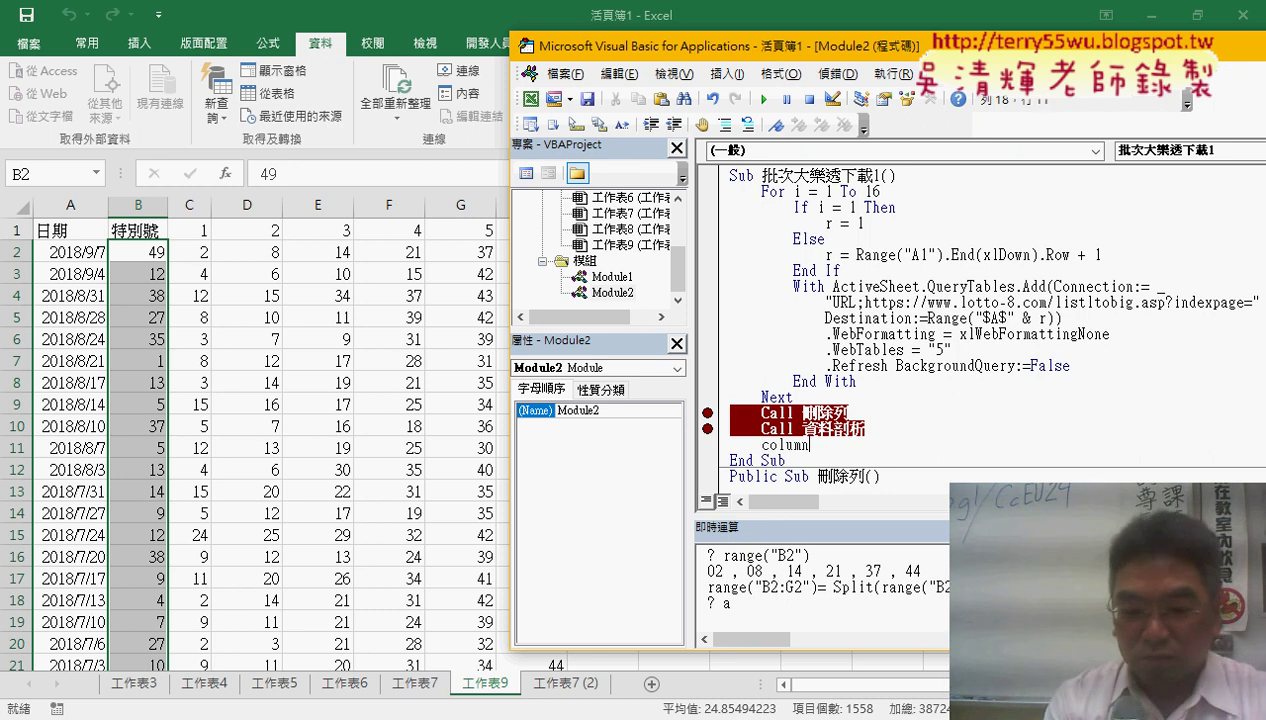
{"action": "type", "text": "."}
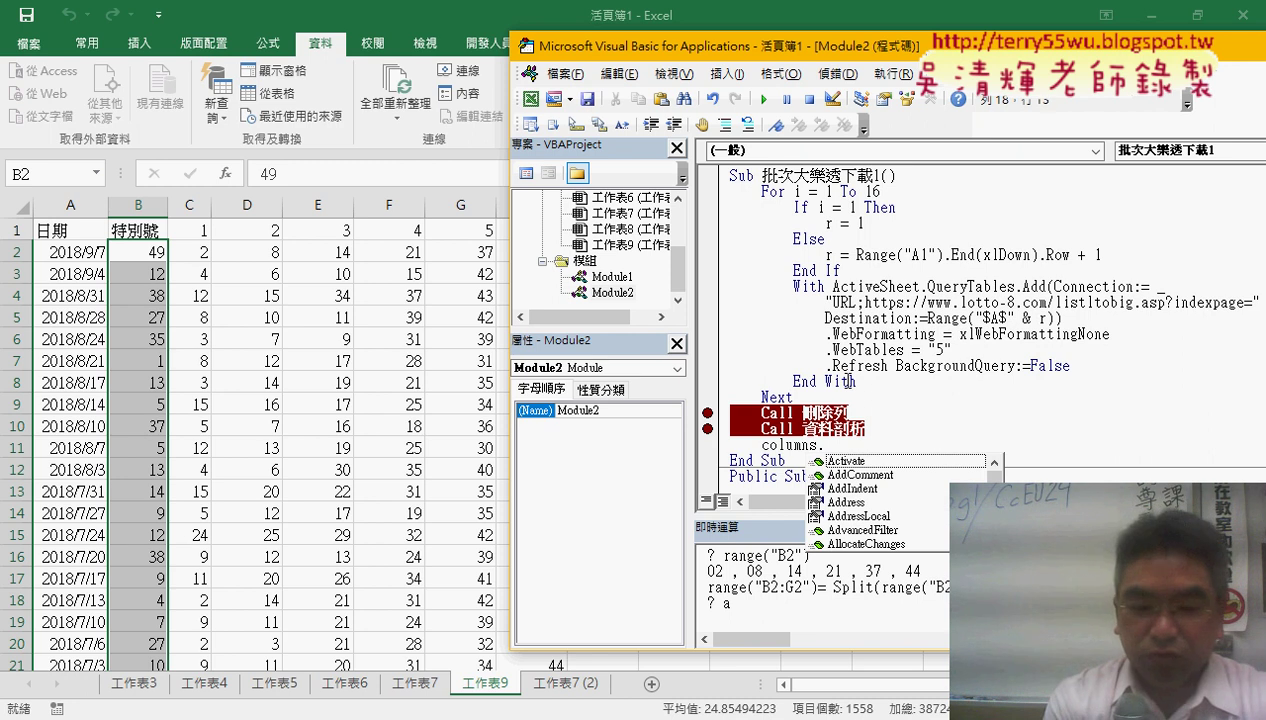
{"action": "type", "text": "aut"}
{"action": "key", "text": "Down"}
{"action": "key", "text": "Down"}
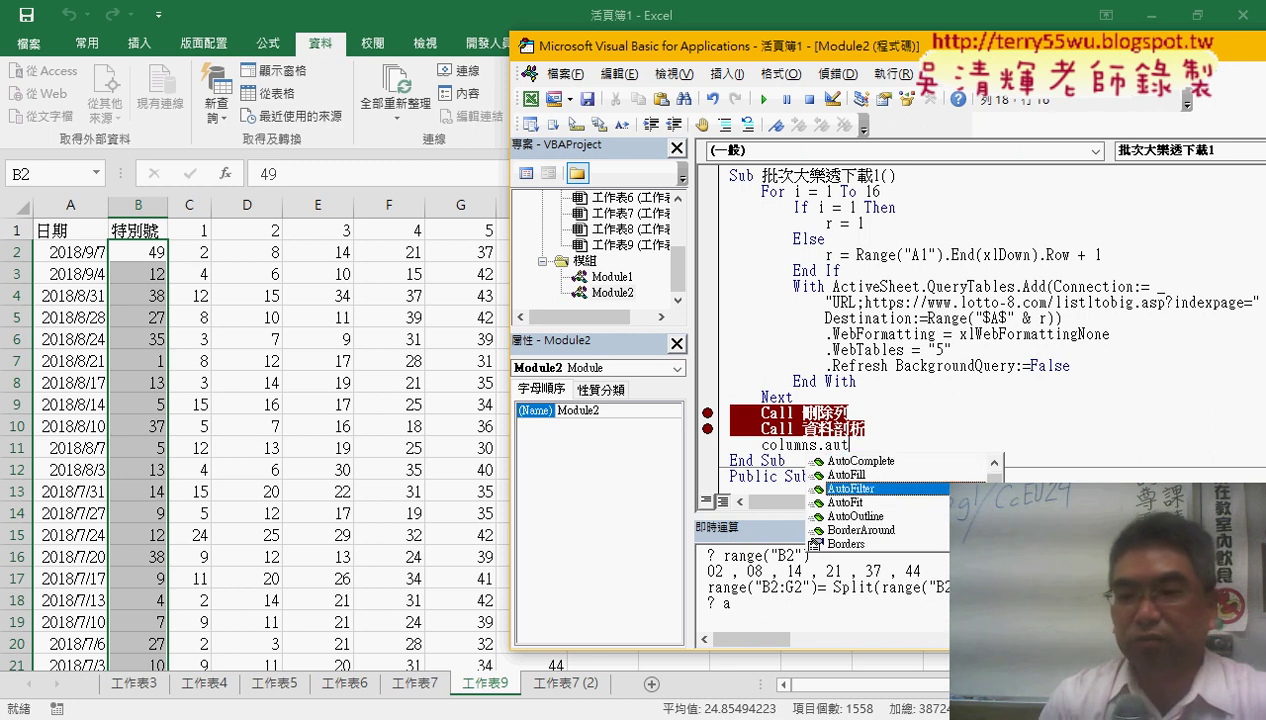
{"action": "key", "text": "Down"}
{"action": "key", "text": "space"}
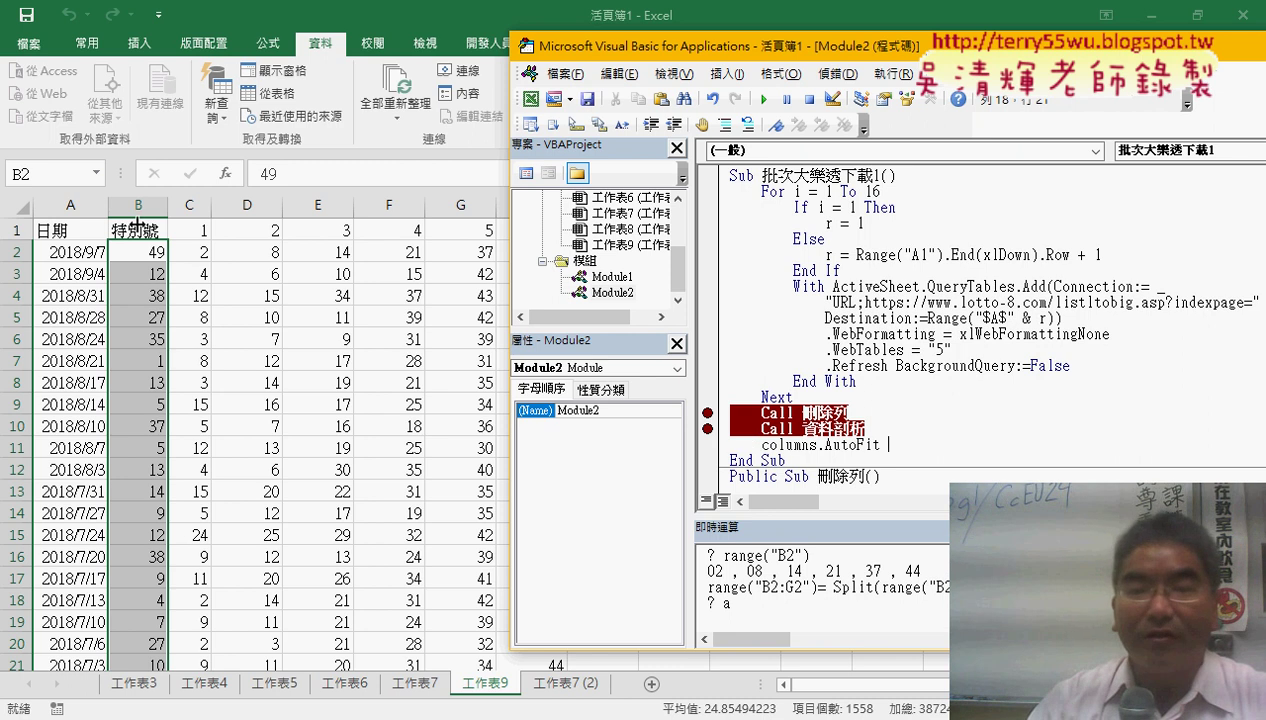
AutoFit columns A through H on the worksheet to their contents
{"action": "key", "text": "alt+F11"}
{"action": "left_click_drag", "start_coordinate": [76, 206], "coordinate": [537, 206]}
{"action": "double_click", "coordinate": [494, 204]}
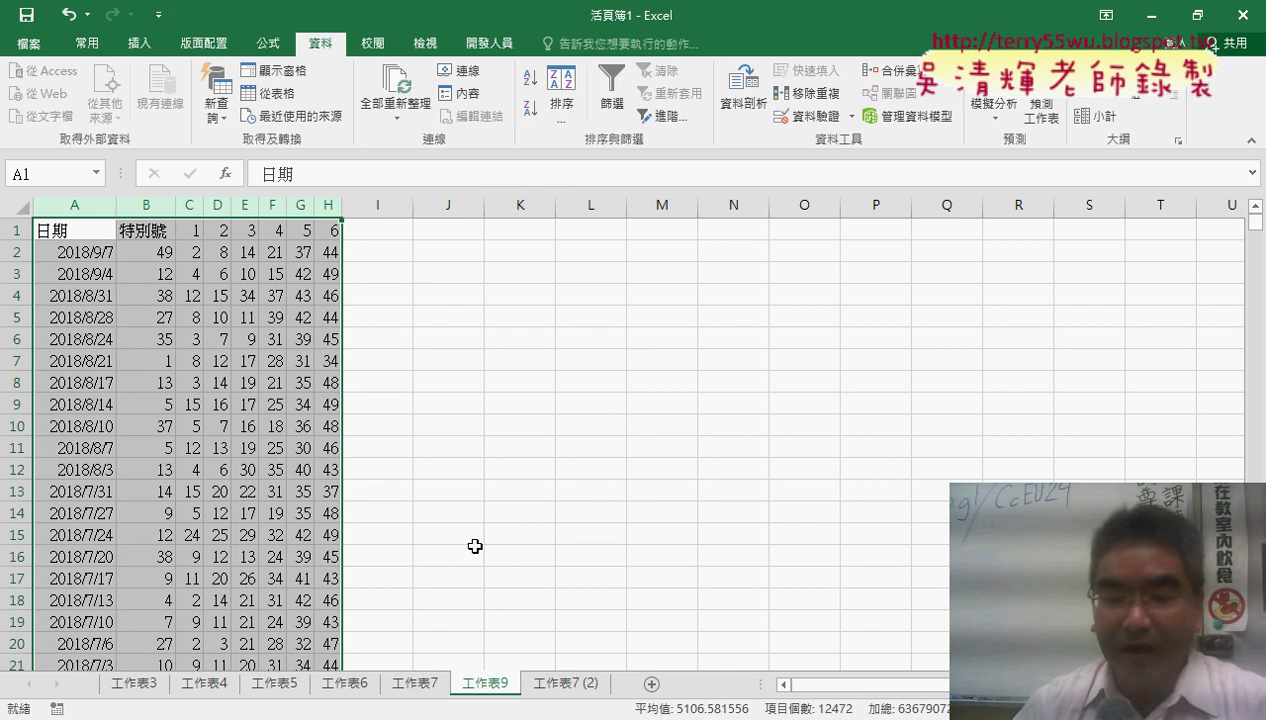
Highlight the call to 資料剖析 and close the Immediate window to show more code
{"action": "left_click", "coordinate": [542, 650]}
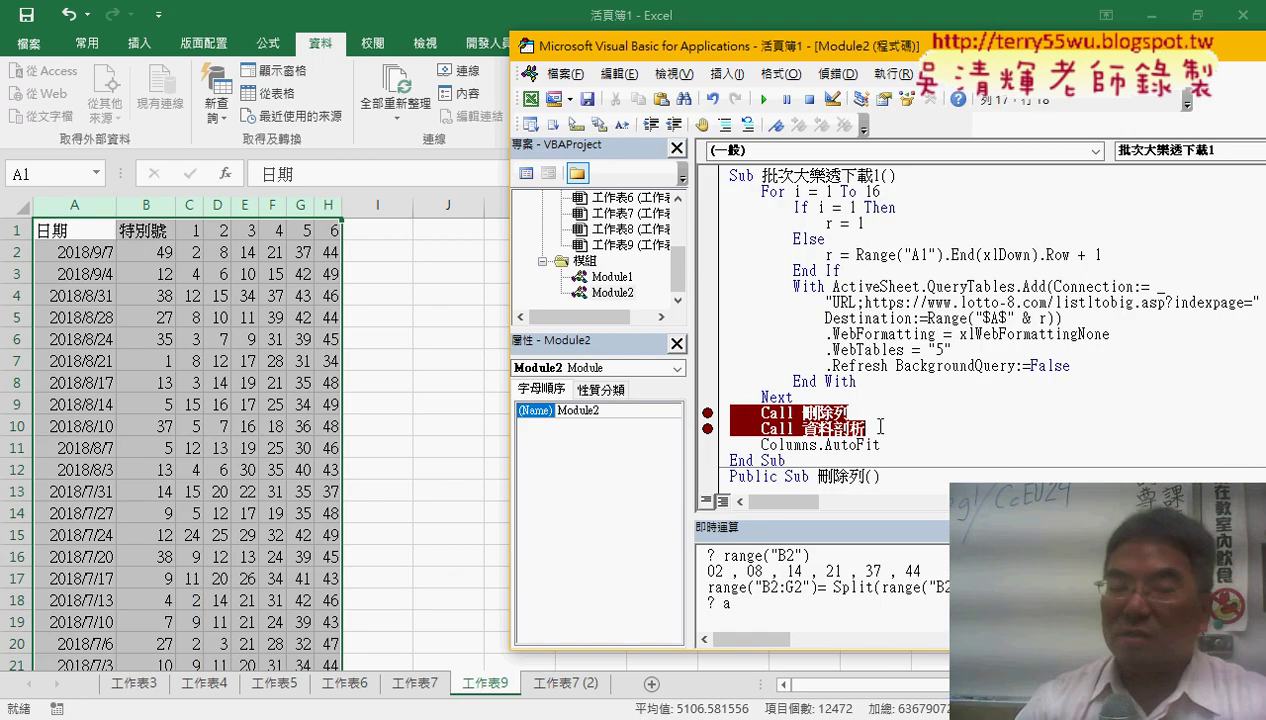
{"action": "left_click_drag", "start_coordinate": [879, 427], "coordinate": [757, 428]}
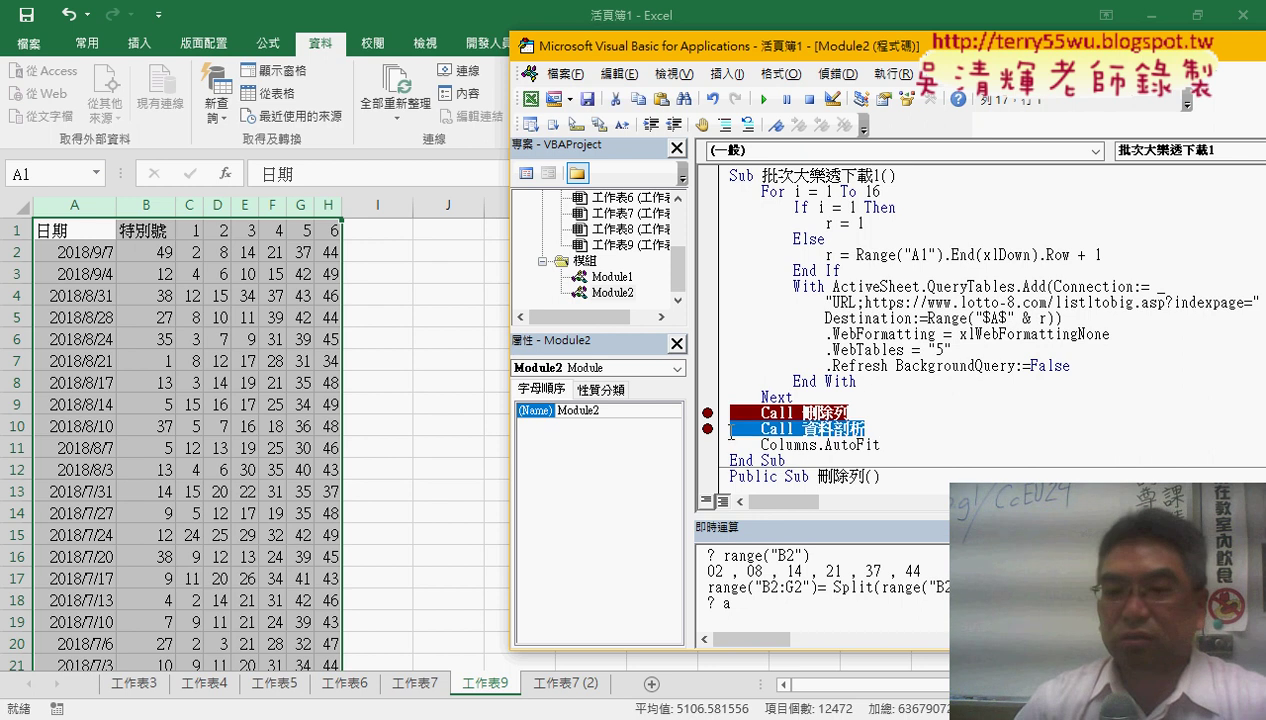
{"action": "scroll", "coordinate": [740, 435], "scroll_direction": "down", "scroll_amount": 2}
{"action": "scroll", "coordinate": [760, 440], "scroll_direction": "down", "scroll_amount": 3}
{"action": "scroll", "coordinate": [775, 445], "scroll_direction": "down", "scroll_amount": 4}
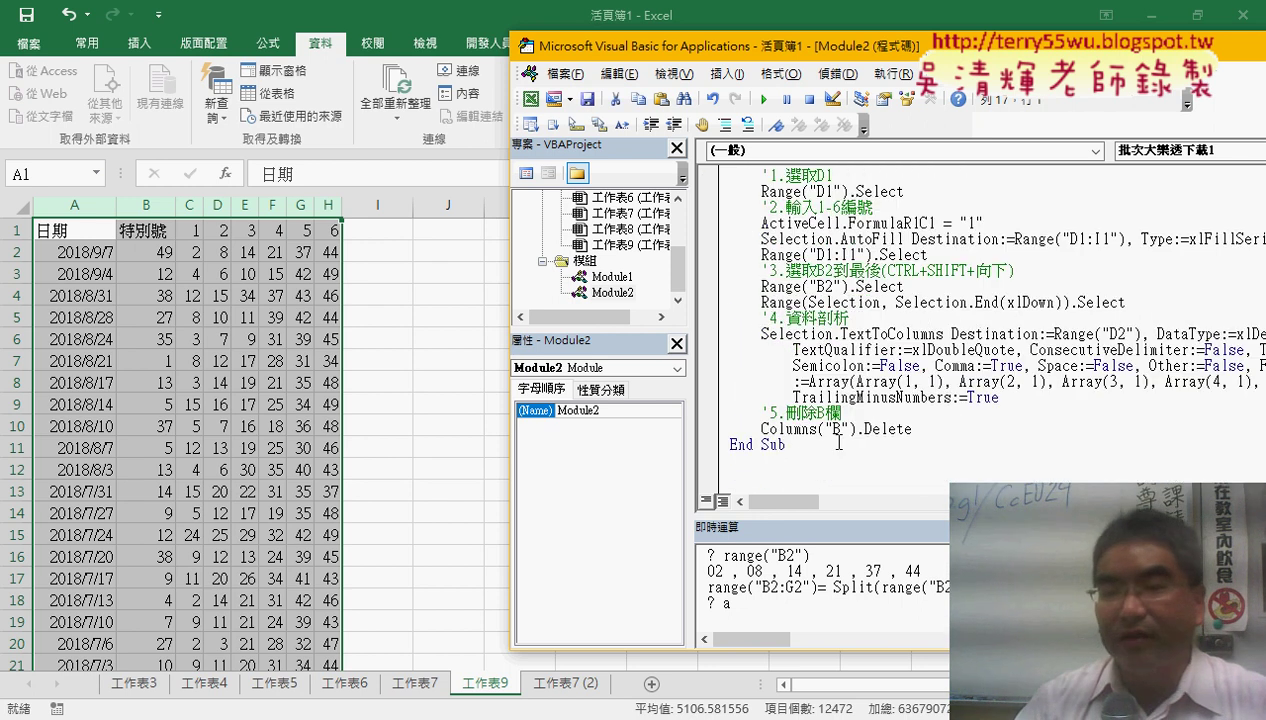
{"action": "left_click_drag", "start_coordinate": [790, 48], "coordinate": [362, 50]}
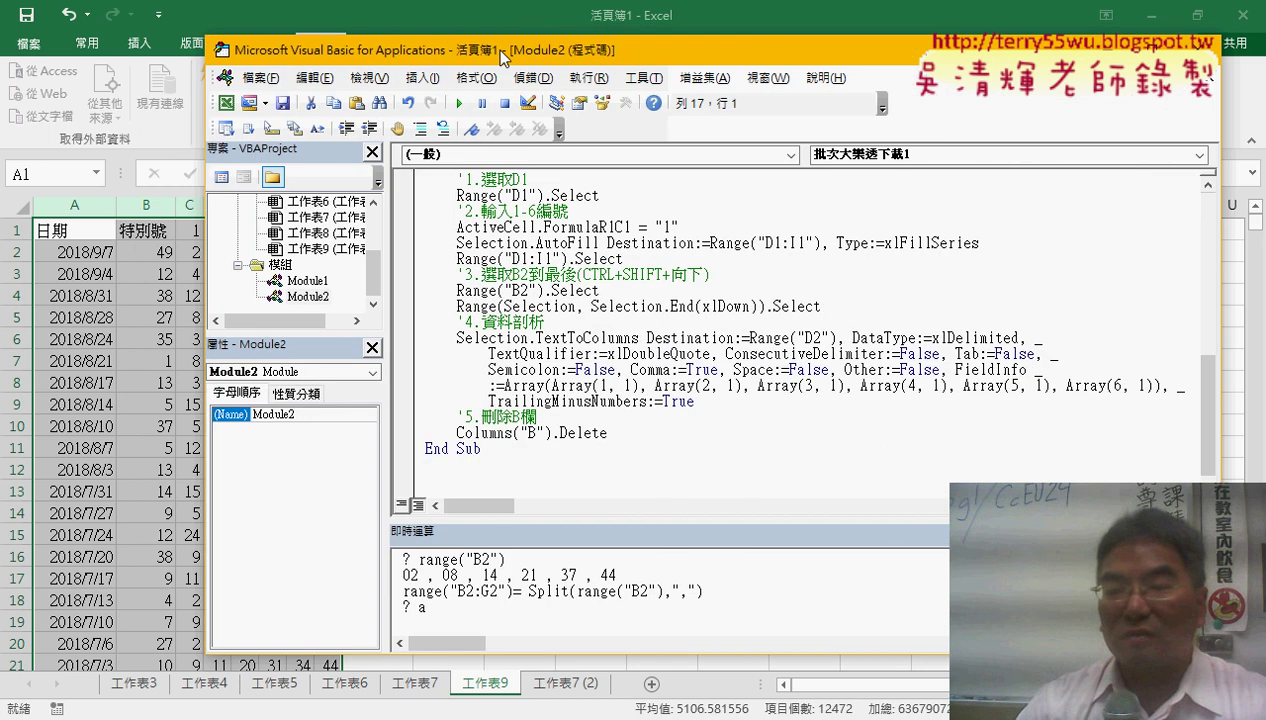
{"action": "left_click", "coordinate": [1082, 531]}
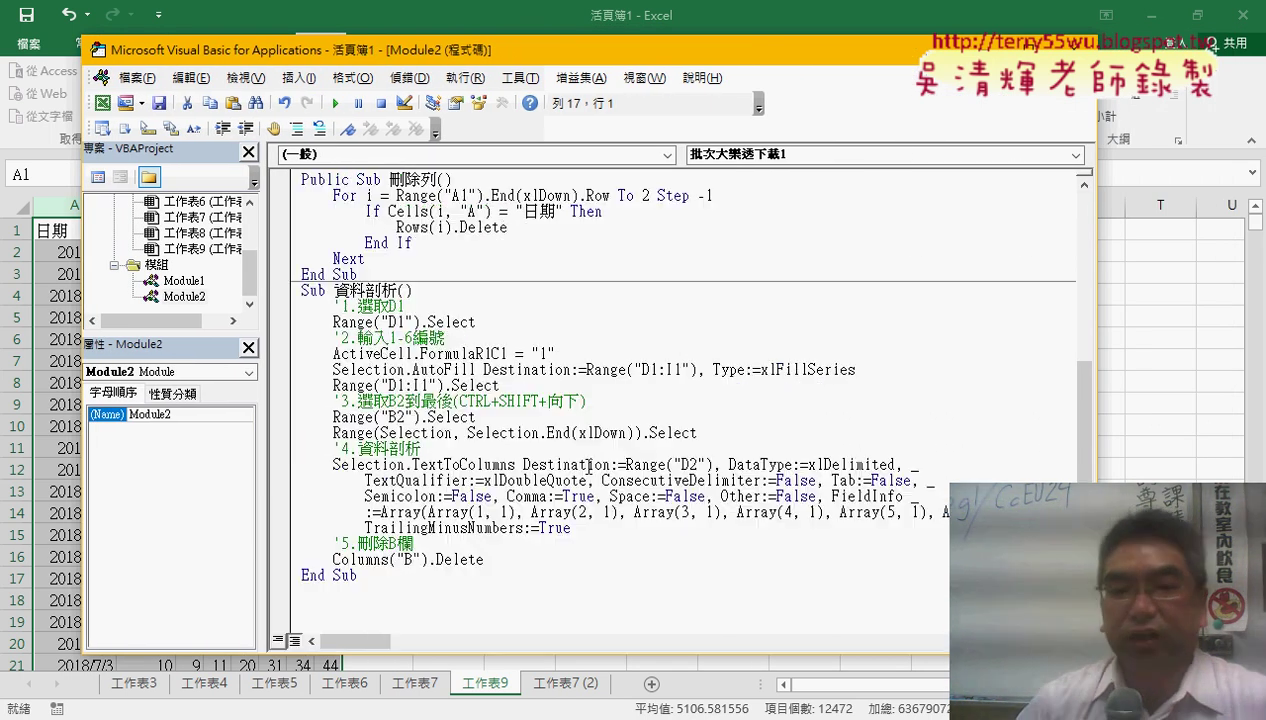
Select the 資料剖析 routine's steps from numbering through column deletion
{"action": "left_click_drag", "start_coordinate": [484, 560], "coordinate": [293, 313]}
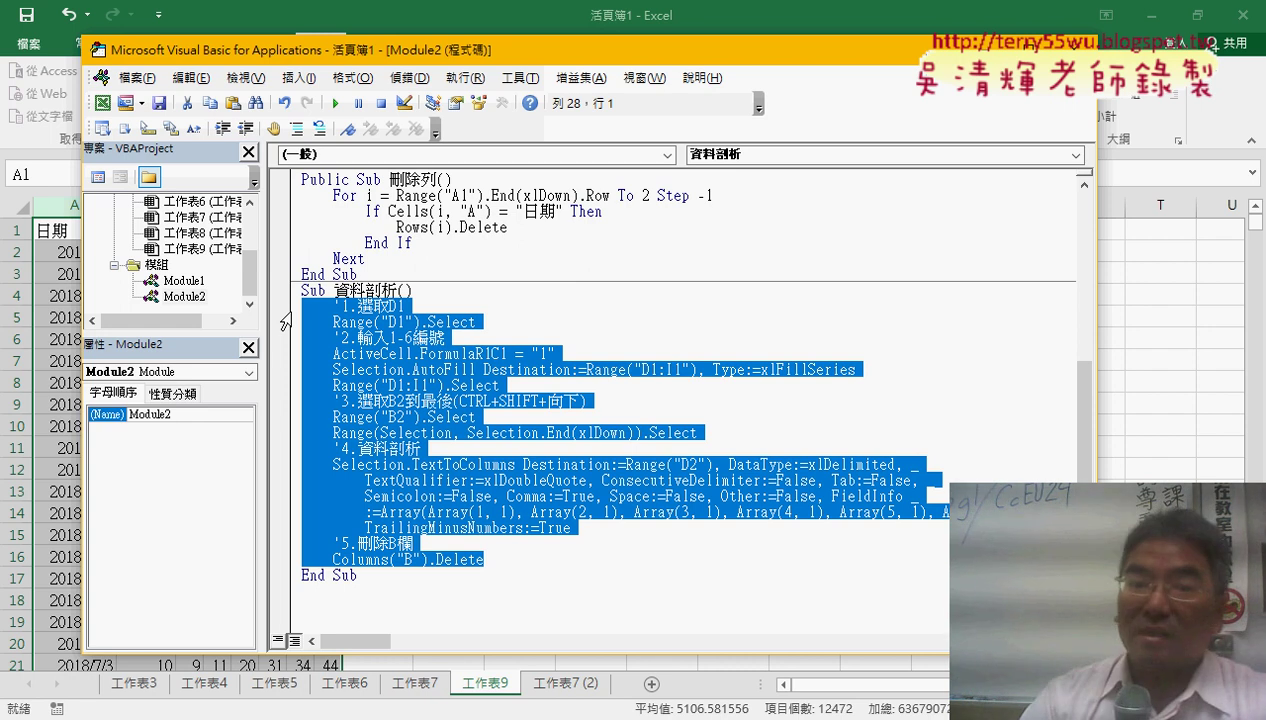
{"action": "left_click", "coordinate": [488, 559]}
{"action": "left_click_drag", "start_coordinate": [488, 559], "coordinate": [298, 354]}
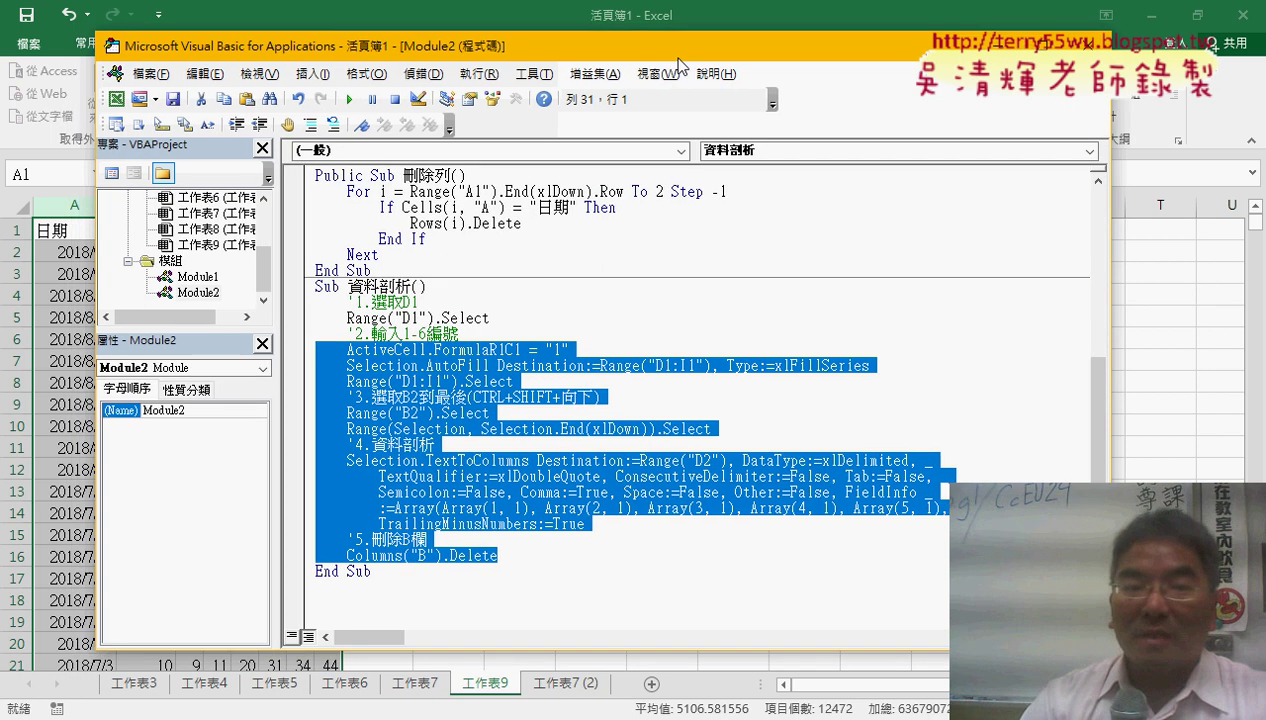
Move the editor aside and switch the workbook to sheet 工作表7
{"action": "left_click_drag", "start_coordinate": [640, 50], "coordinate": [899, 47]}
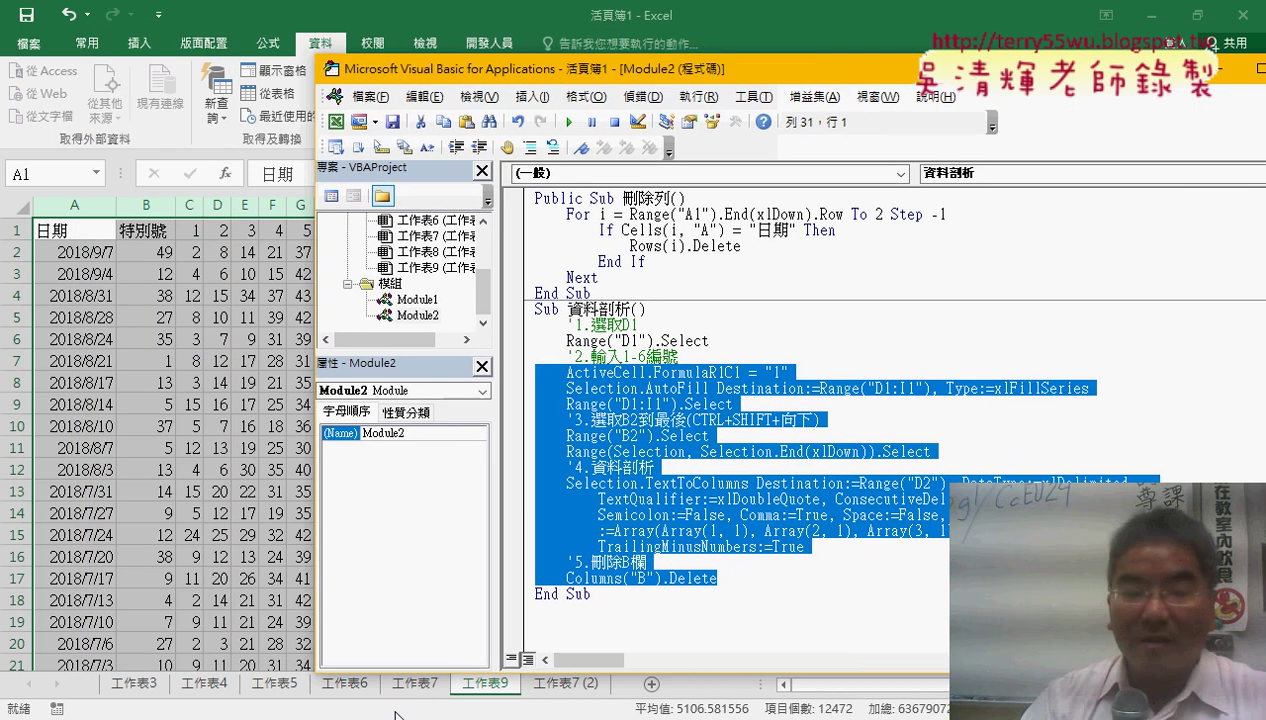
{"action": "left_click", "coordinate": [437, 690]}
{"action": "left_click", "coordinate": [437, 688]}
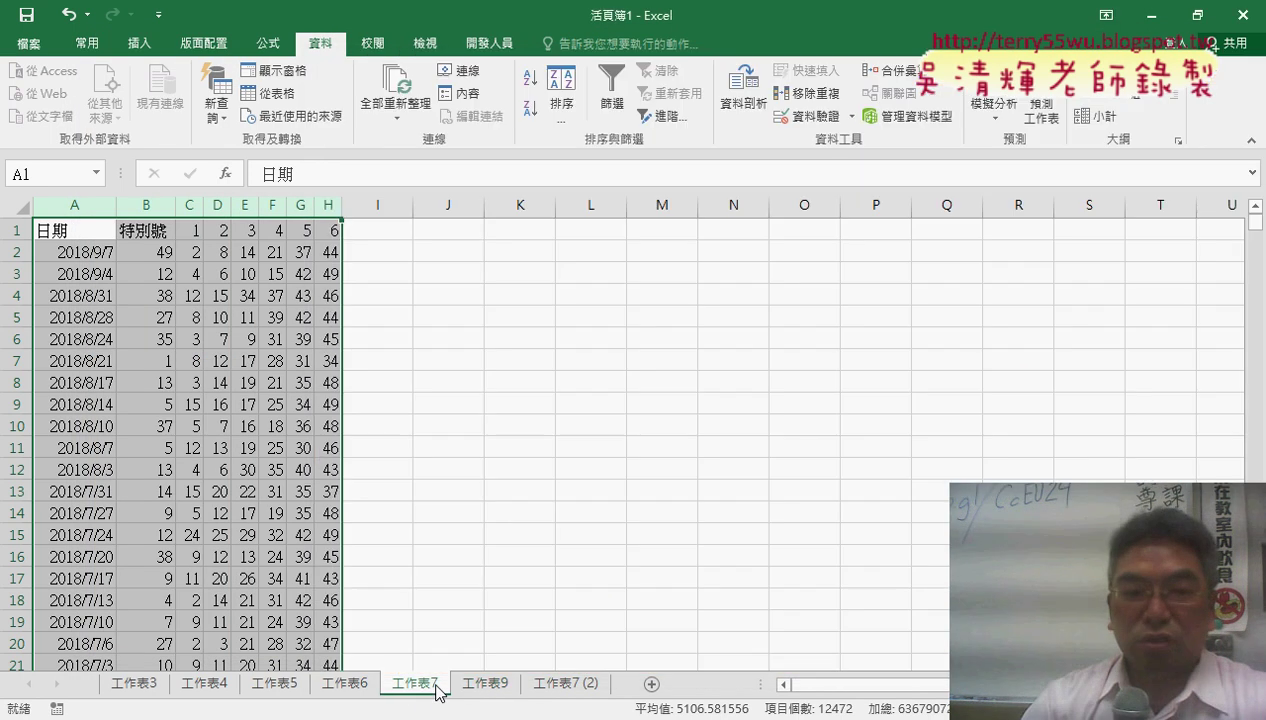
On sheet 工作表6, select D2:I2 as the target for splitting B2's numbers
{"action": "left_click", "coordinate": [343, 688]}
{"action": "scroll", "coordinate": [362, 610], "scroll_direction": "up", "scroll_amount": 3}
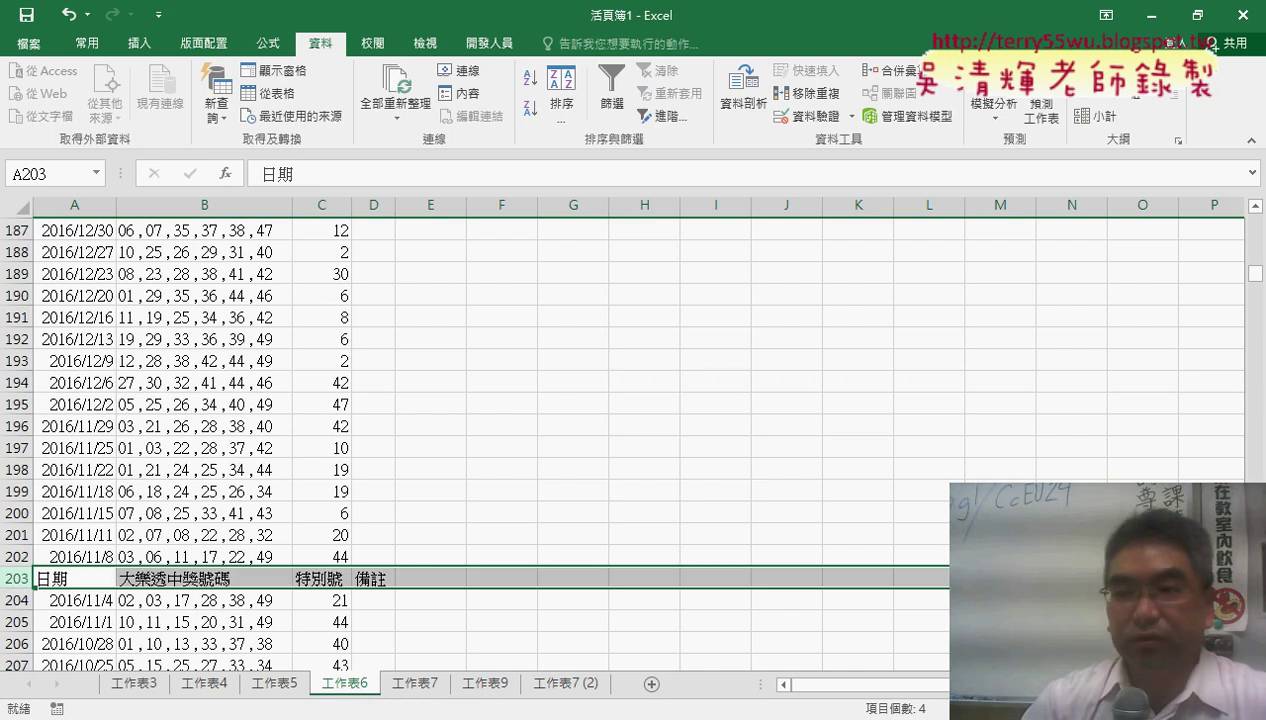
{"action": "left_click_drag", "start_coordinate": [1255, 272], "coordinate": [1255, 212]}
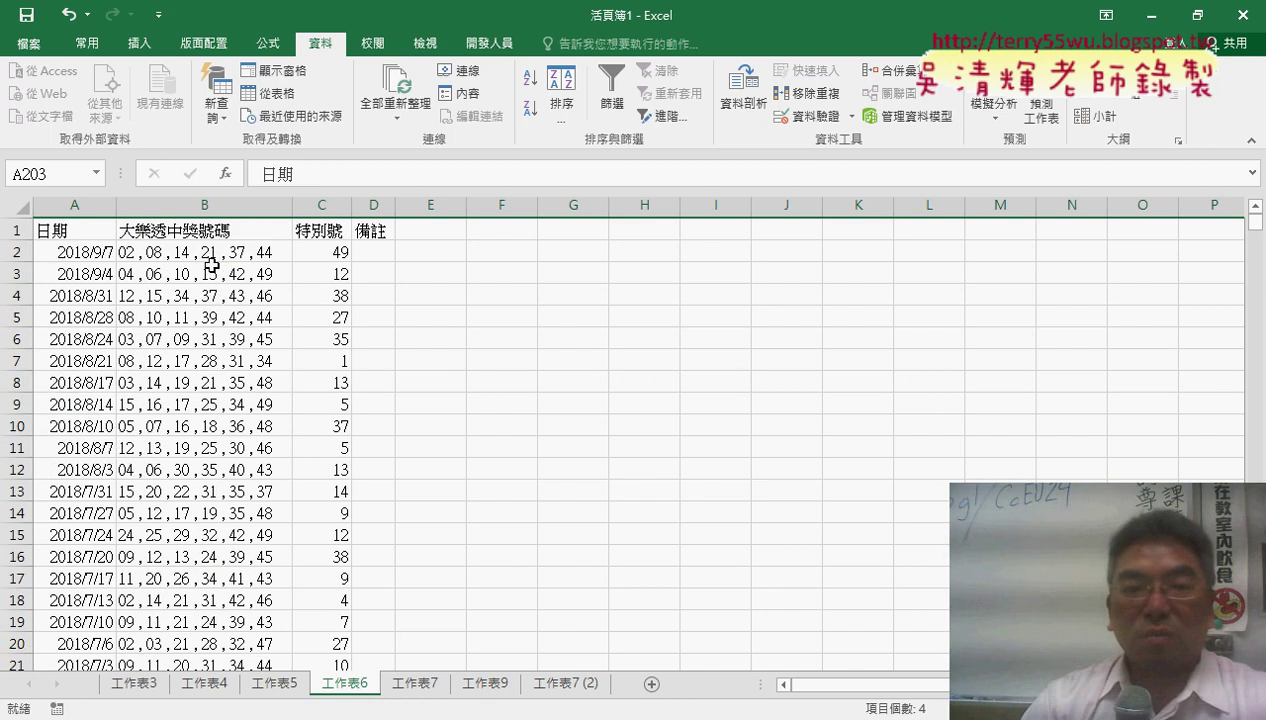
{"action": "left_click", "coordinate": [245, 262]}
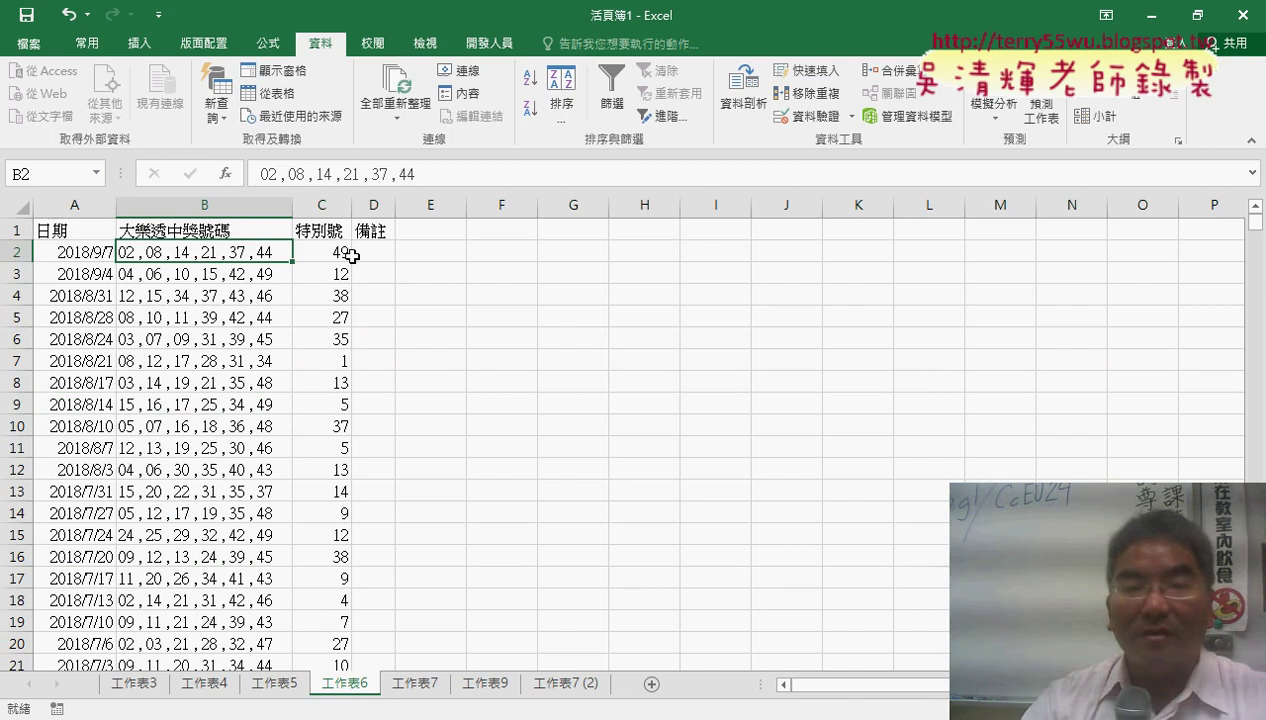
{"action": "left_click_drag", "start_coordinate": [356, 254], "coordinate": [740, 256]}
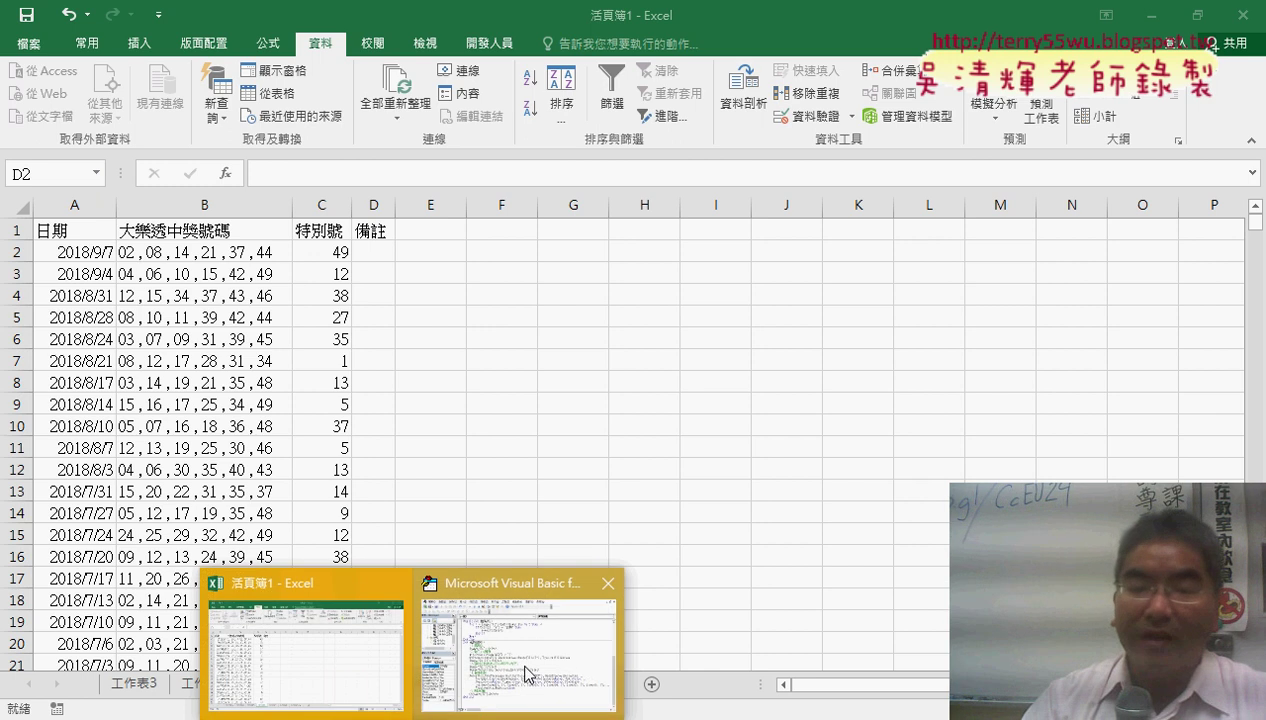
Bring the VBA editor back below row 2 and open its View (檢視) menu
{"action": "left_click", "coordinate": [520, 640]}
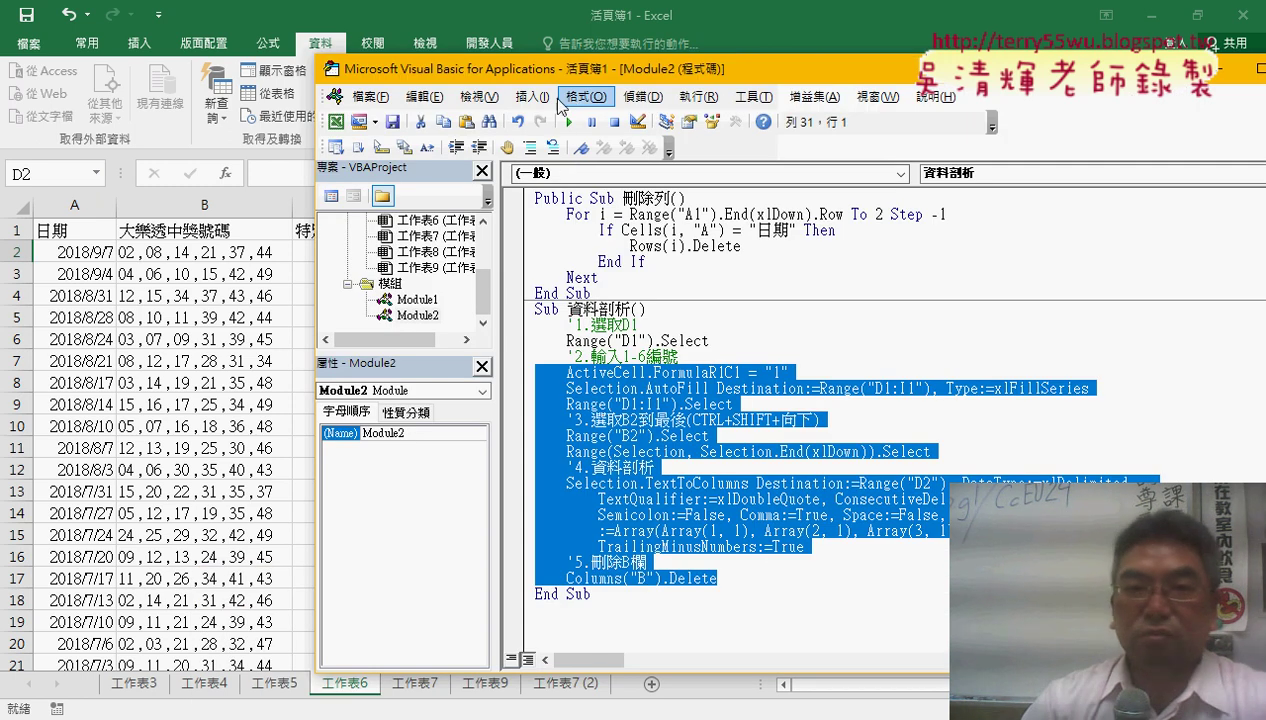
{"action": "left_click_drag", "start_coordinate": [570, 68], "coordinate": [492, 305]}
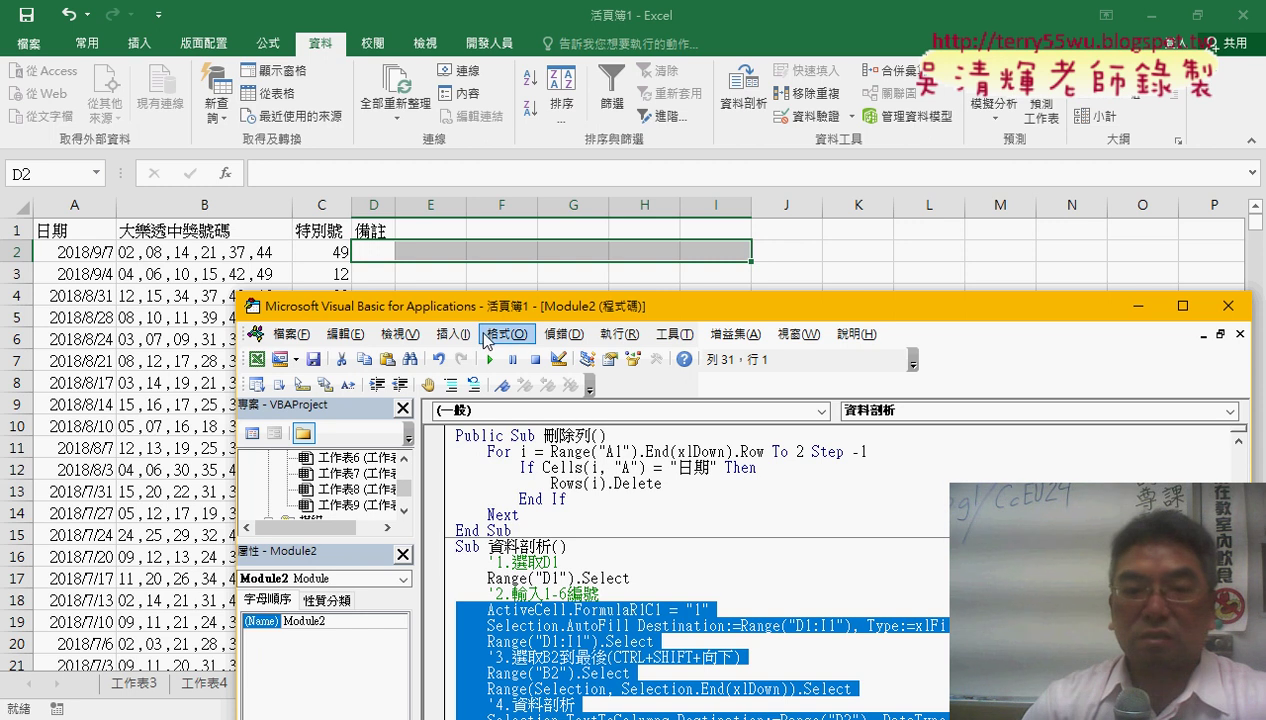
{"action": "left_click", "coordinate": [410, 335]}
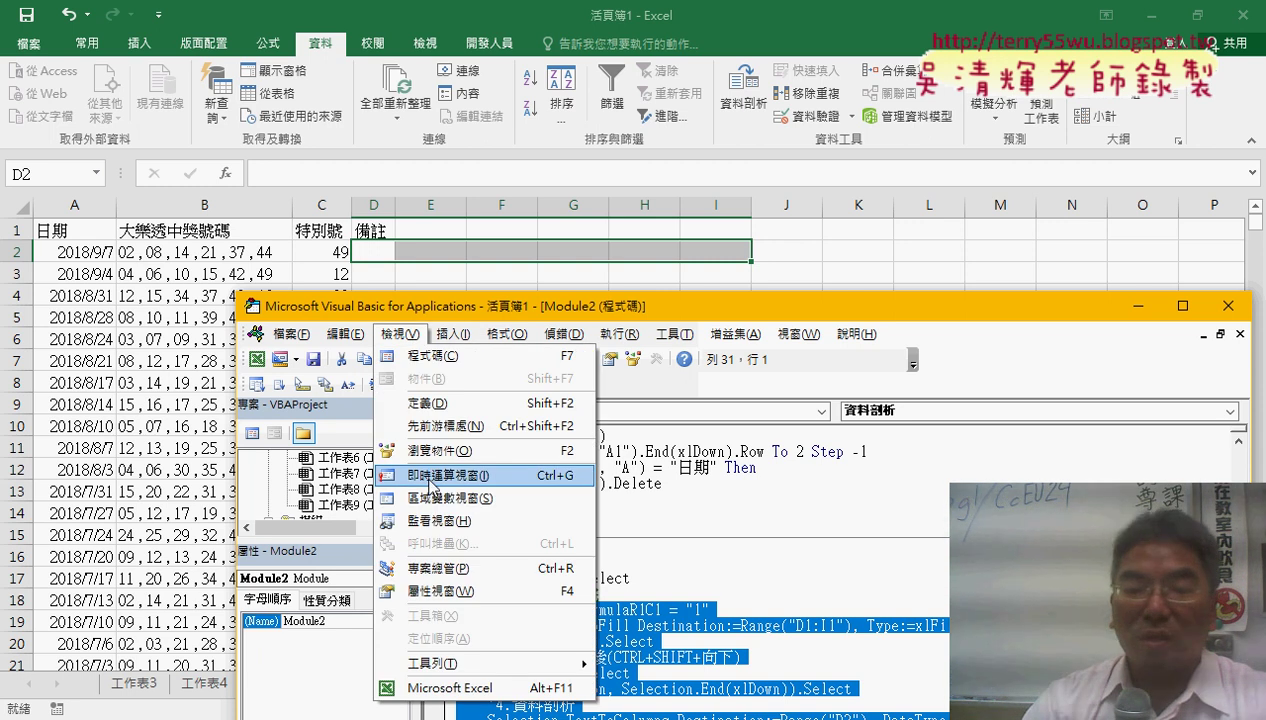
Reopen and enlarge the Immediate window, deleting its old lines
{"action": "left_click", "coordinate": [429, 480]}
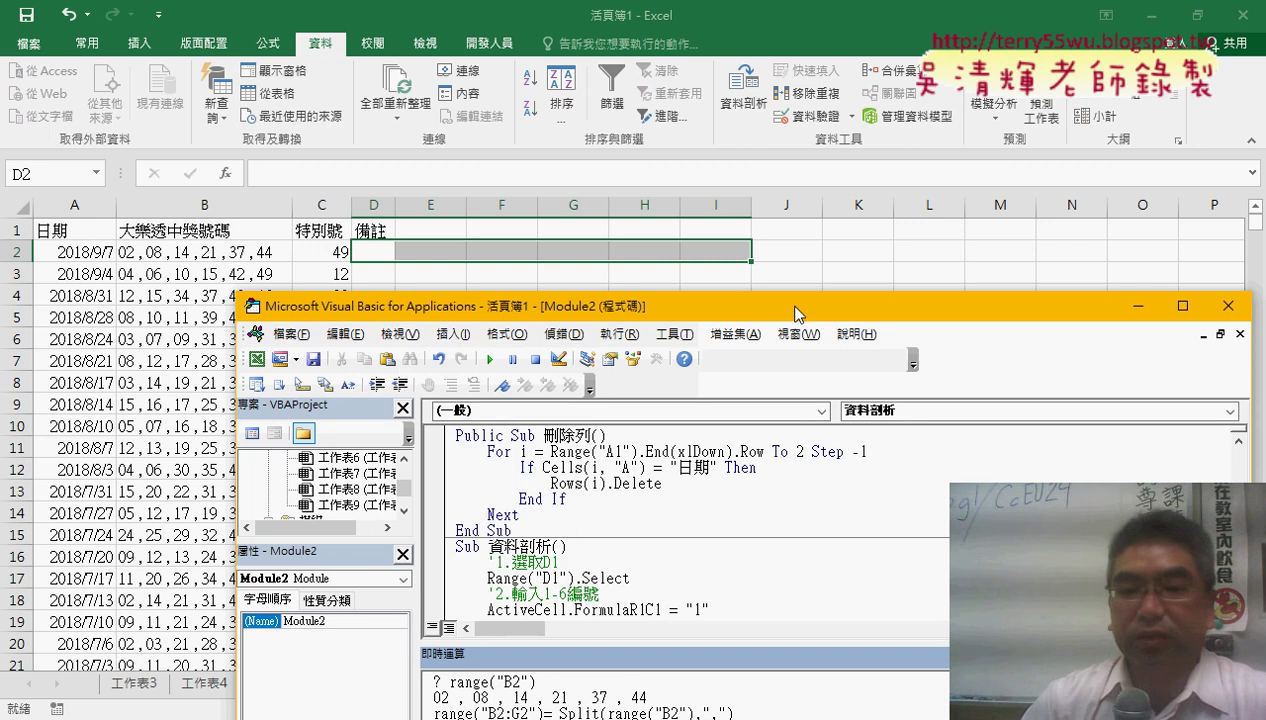
{"action": "left_click_drag", "start_coordinate": [797, 313], "coordinate": [801, 283]}
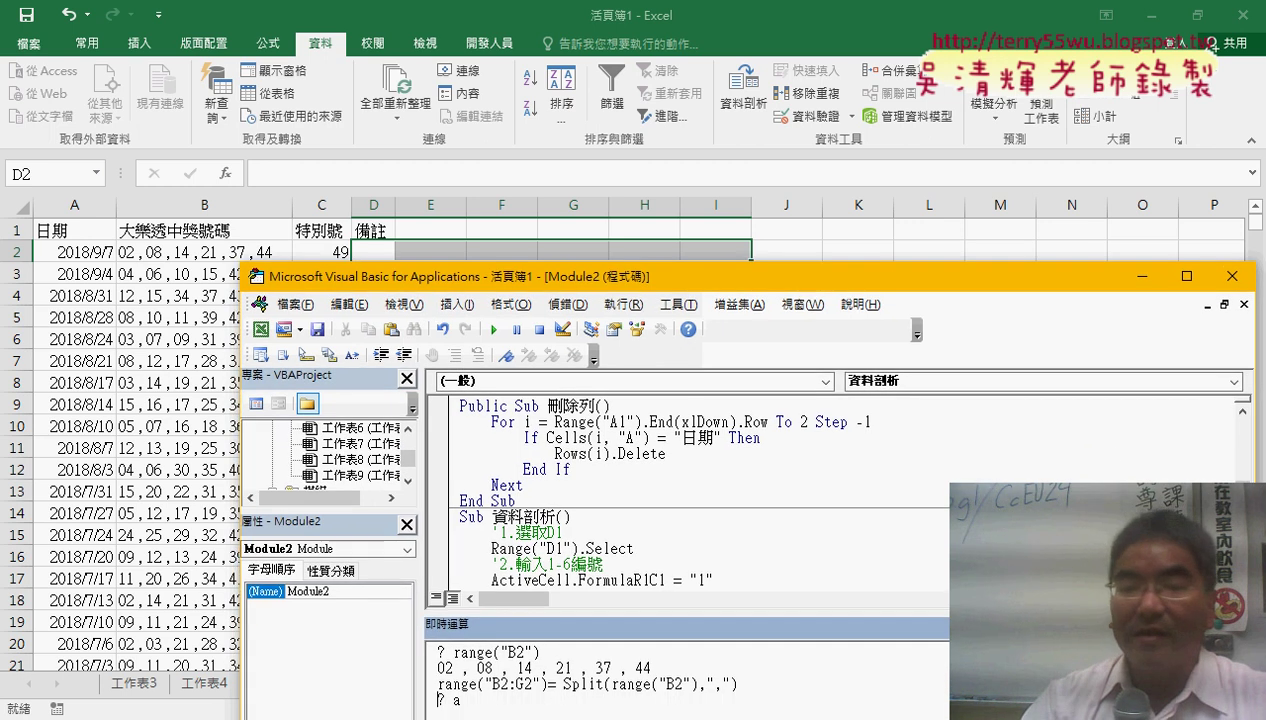
{"action": "left_click_drag", "start_coordinate": [560, 607], "coordinate": [560, 453]}
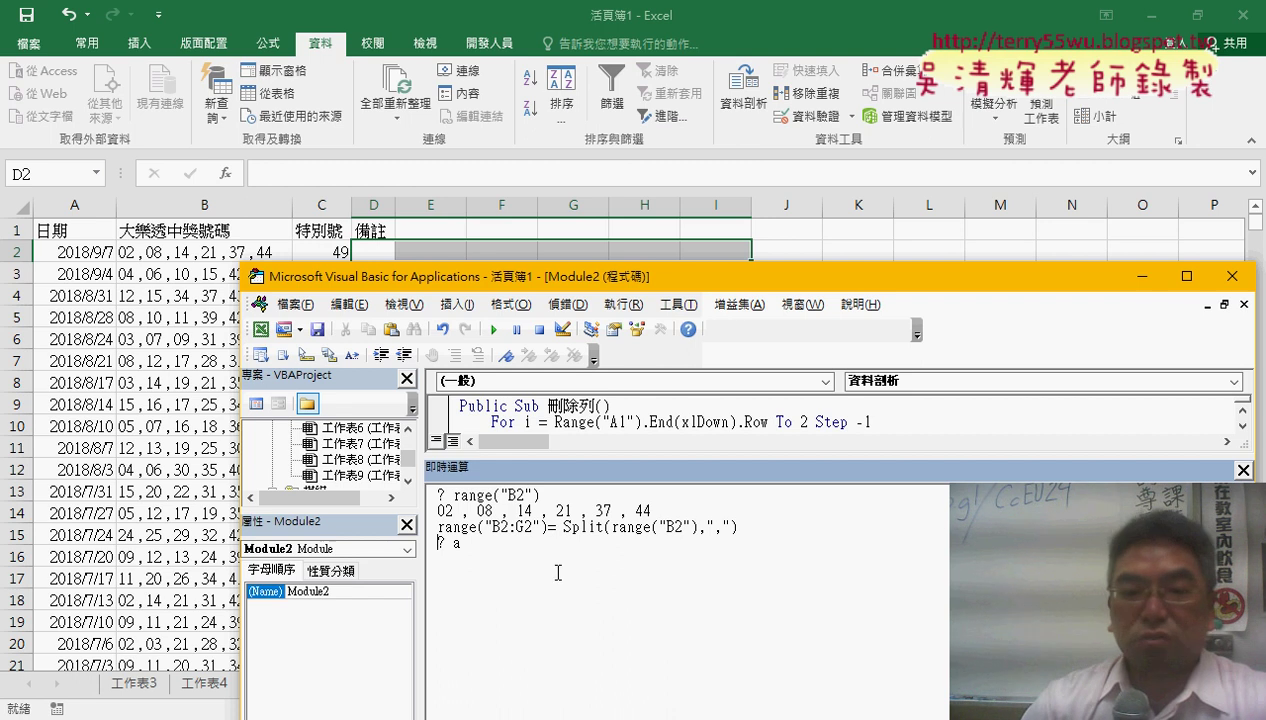
{"action": "left_click_drag", "start_coordinate": [494, 545], "coordinate": [440, 490]}
{"action": "key", "text": "Delete"}
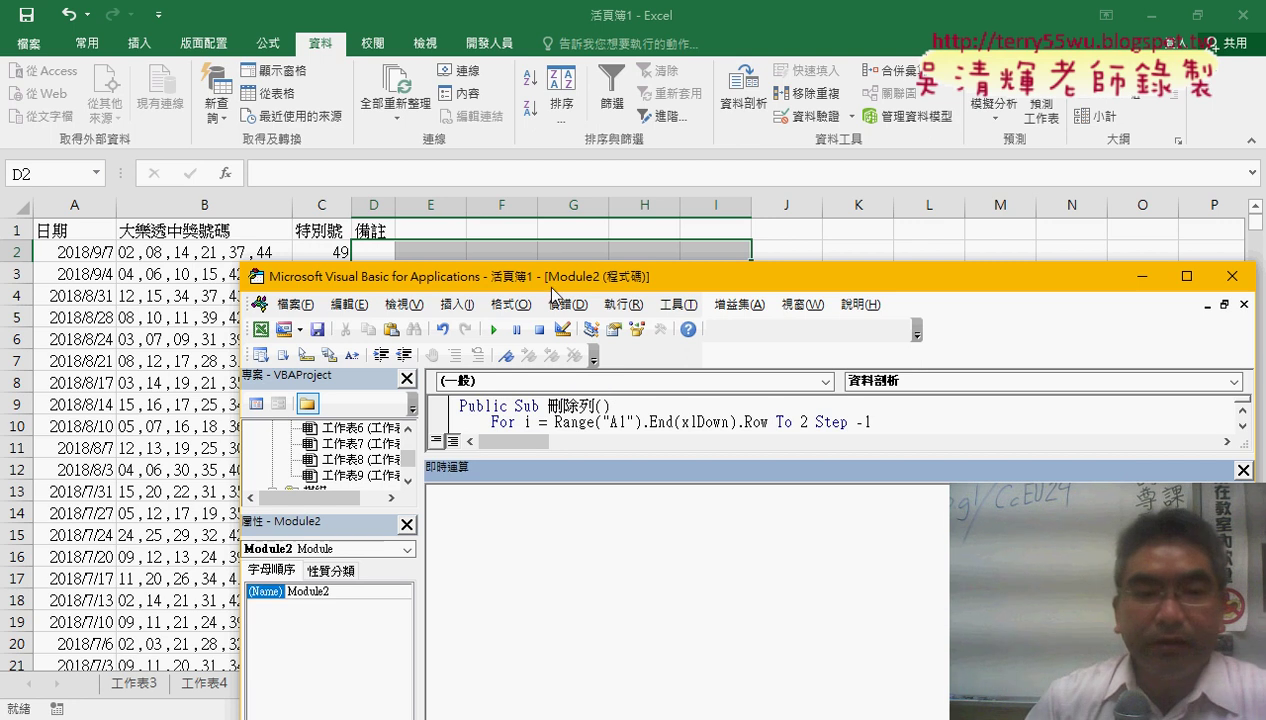
{"action": "left_click_drag", "start_coordinate": [550, 287], "coordinate": [500, 341]}
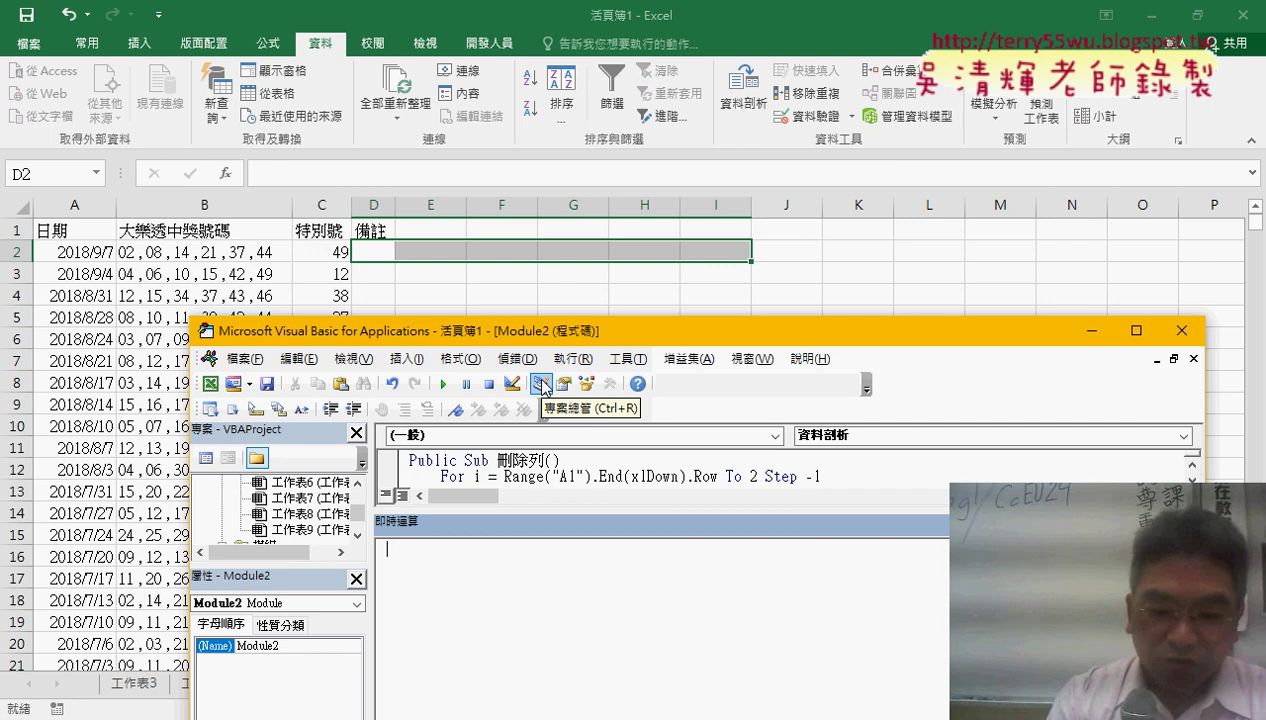
Enter range("D2:I2")=vba.Split(range("B2"),",") in the Immediate window, caret at line end
{"action": "type", "text": "ran"}
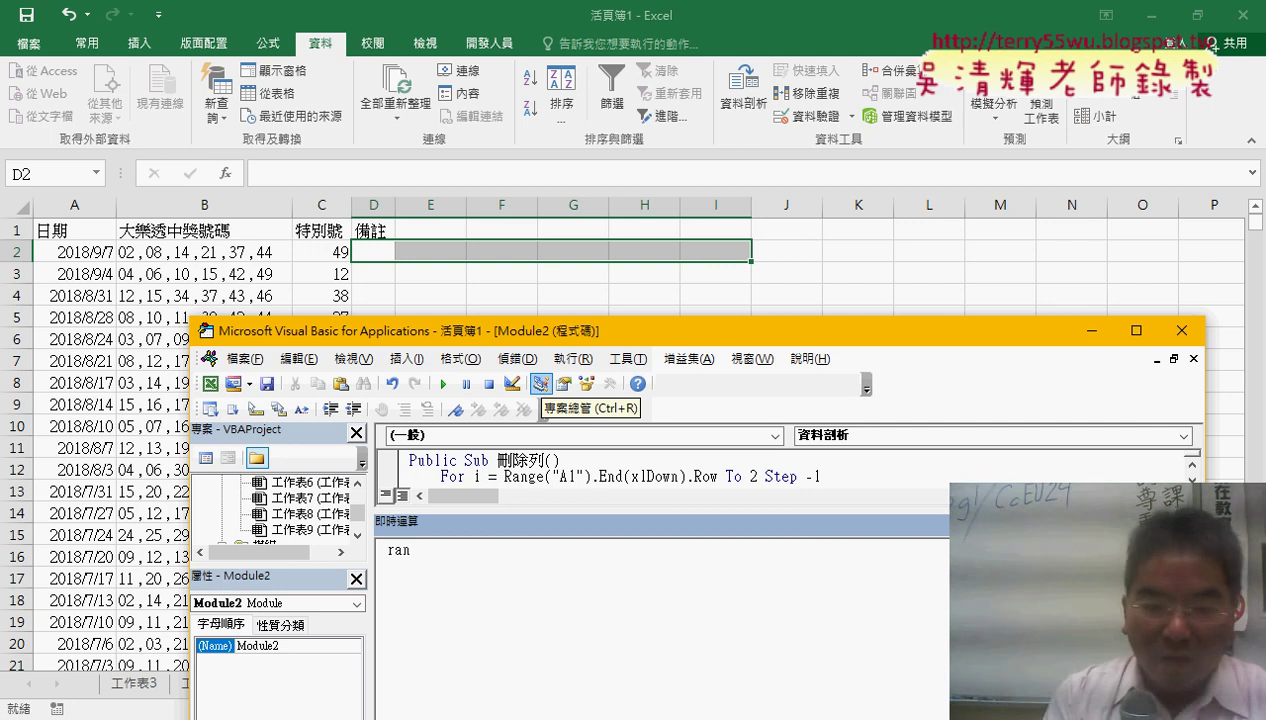
{"action": "type", "text": "ge"}
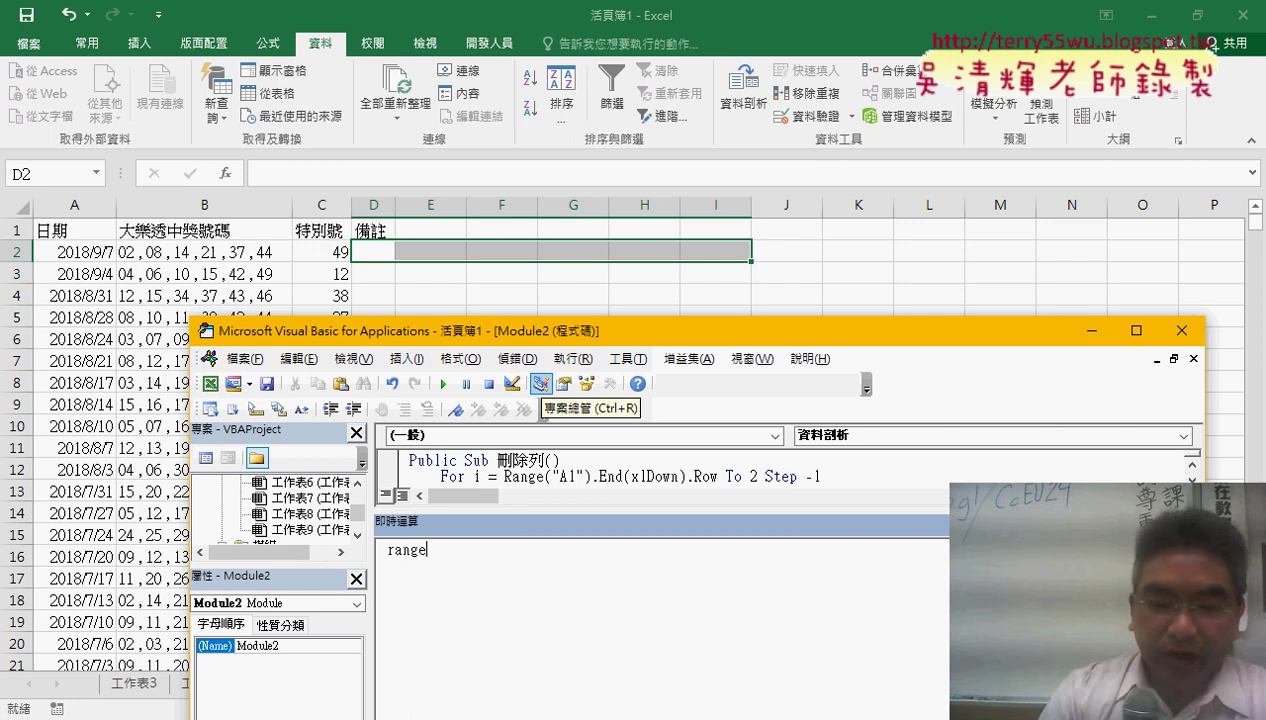
{"action": "type", "text": "(\""}
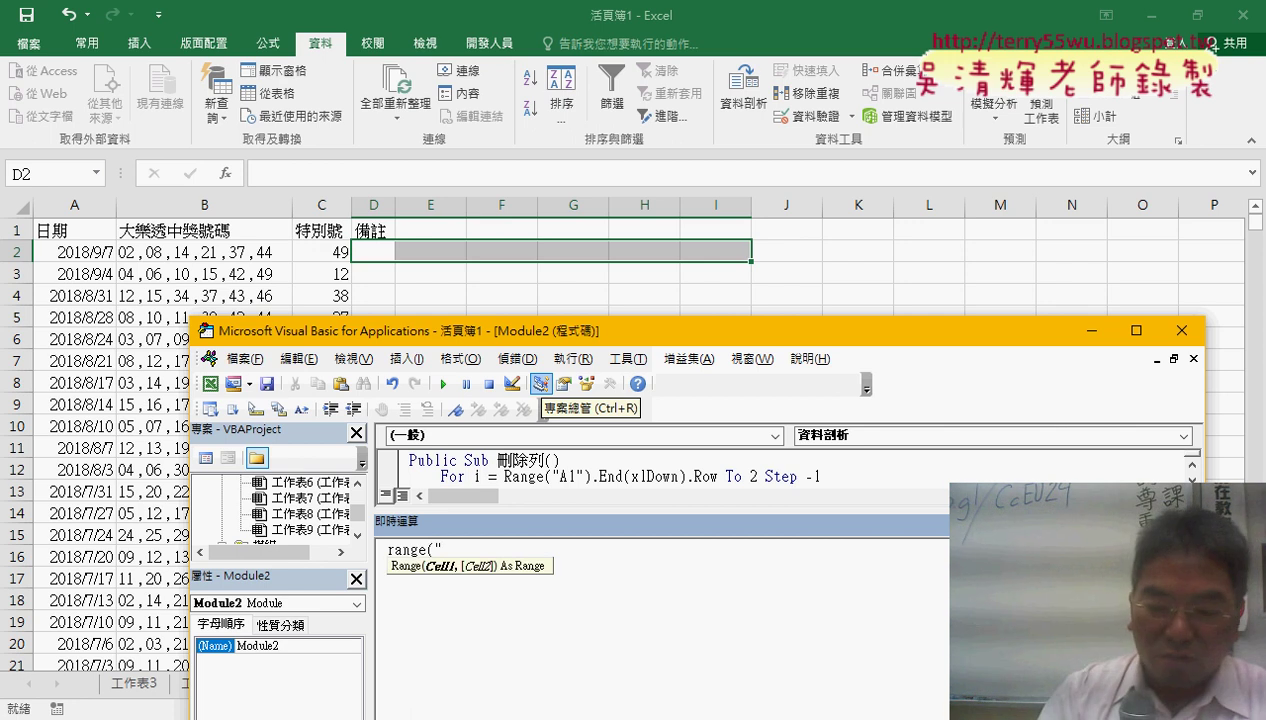
{"action": "type", "text": "D2:"}
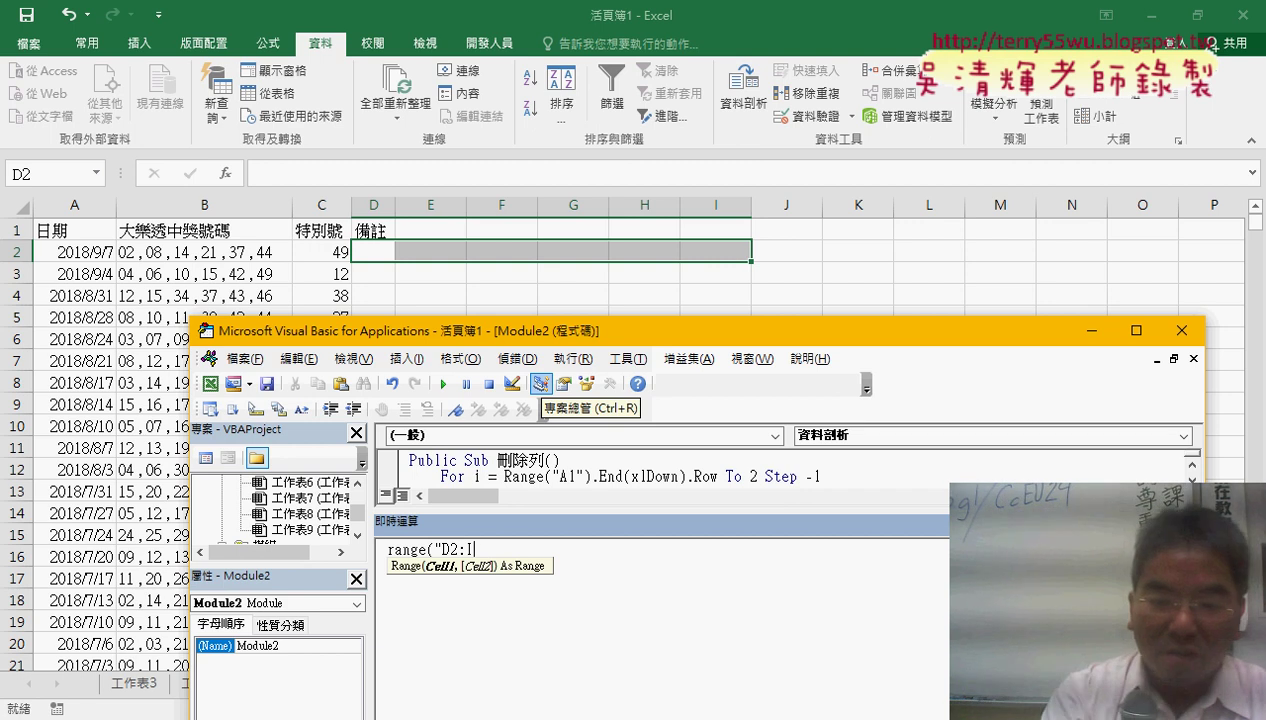
{"action": "type", "text": "I2\""}
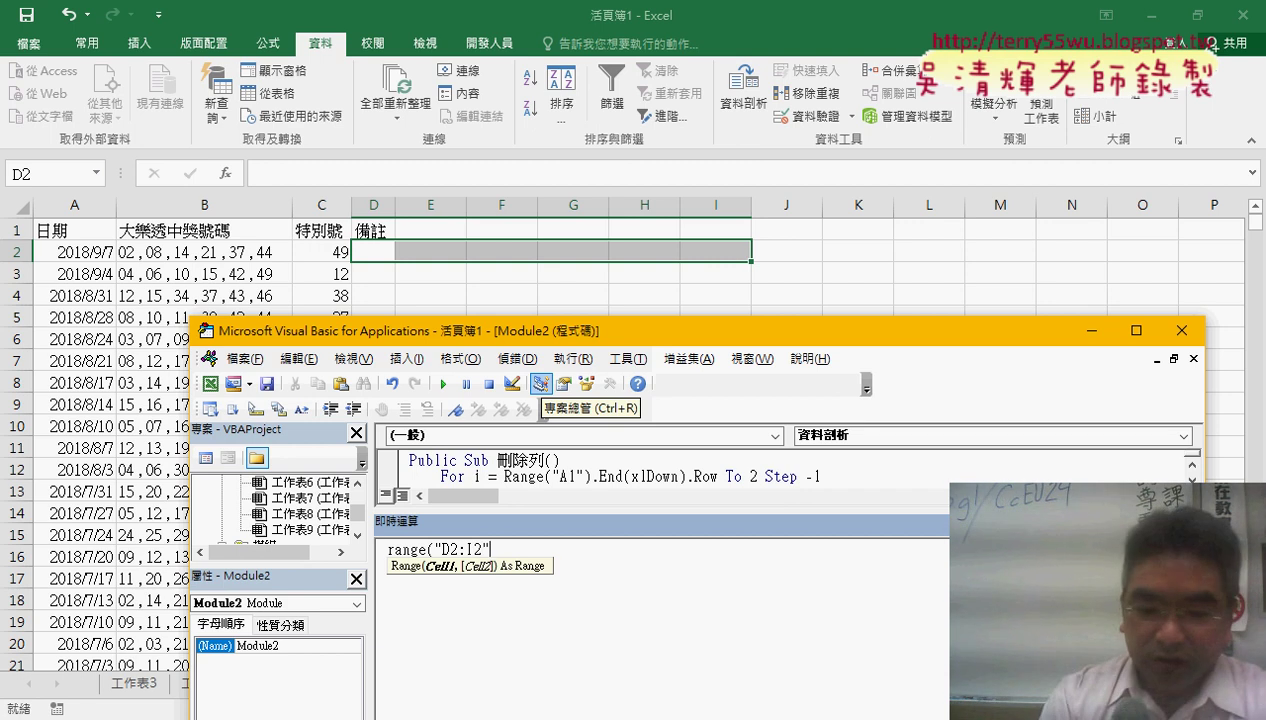
{"action": "type", "text": ")=v"}
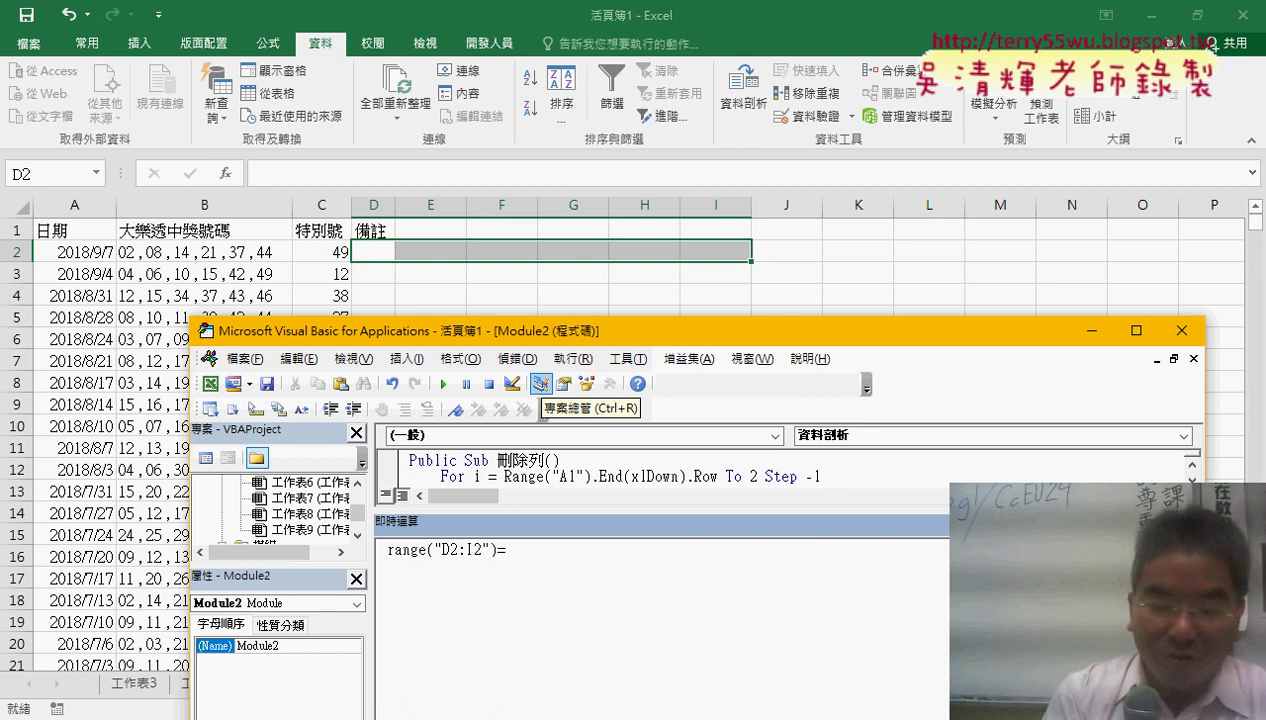
{"action": "type", "text": "b"}
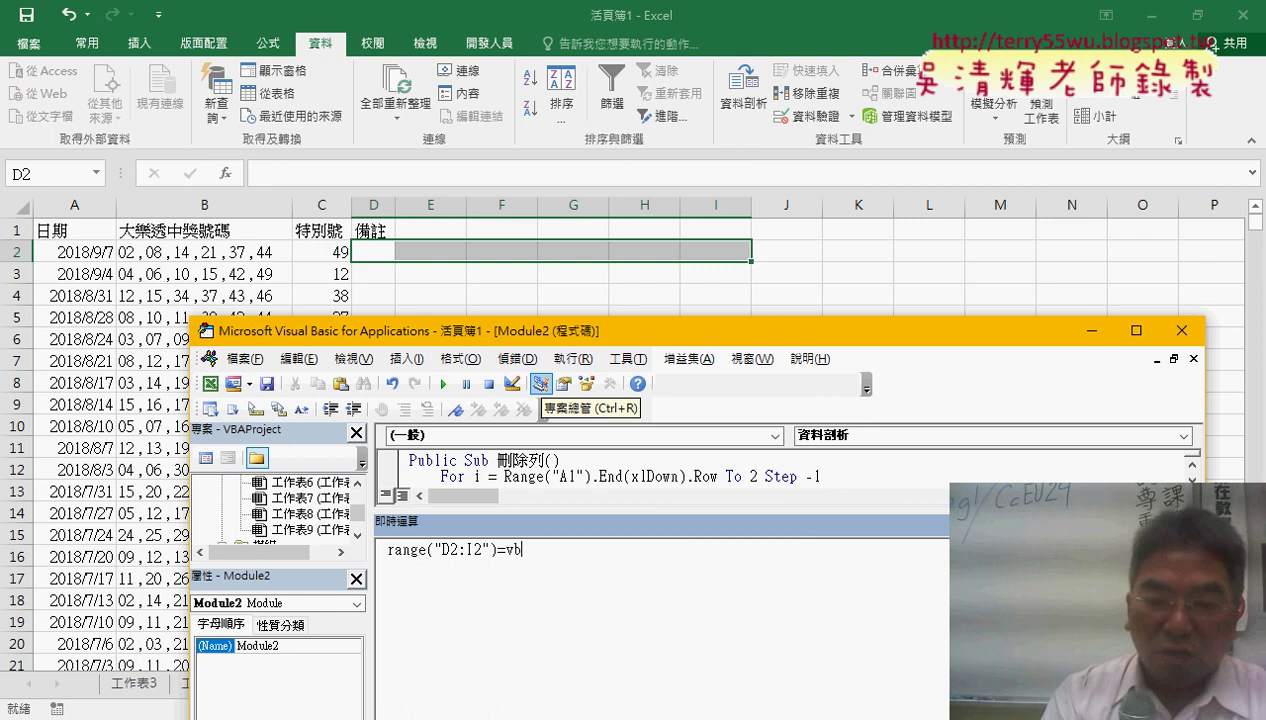
{"action": "type", "text": "a."}
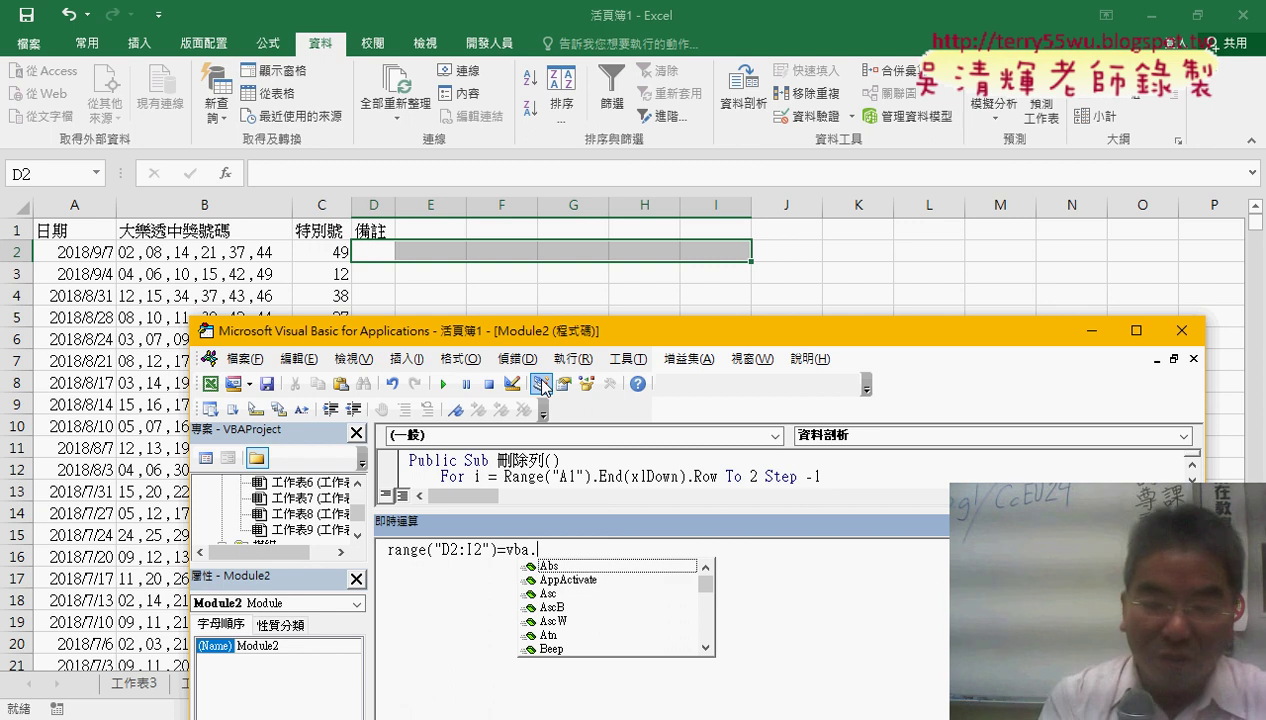
{"action": "type", "text": "s"}
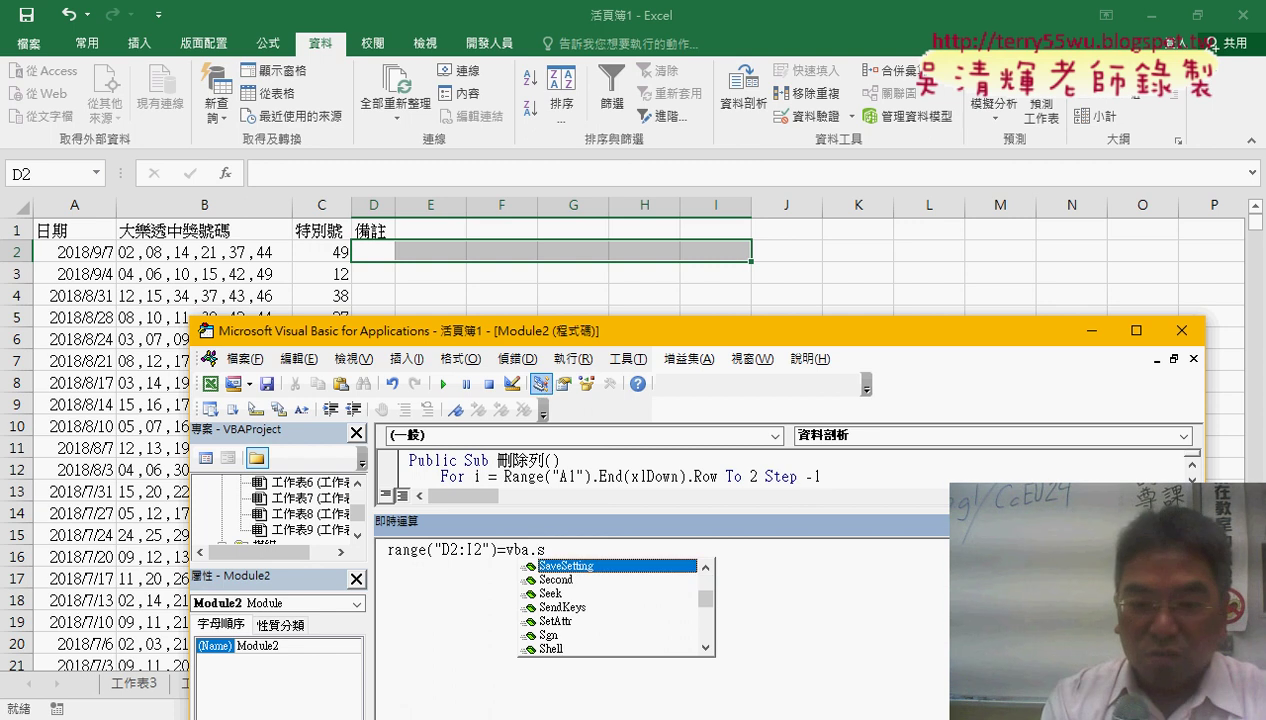
{"action": "type", "text": "pl"}
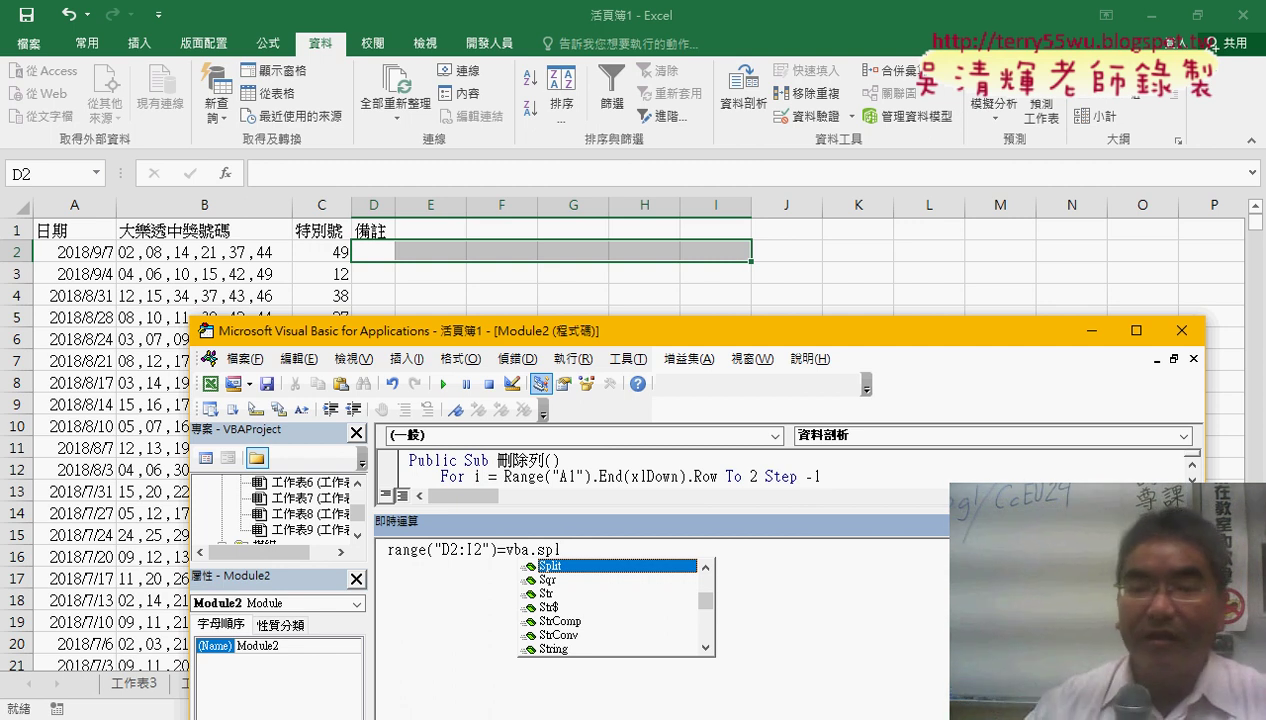
{"action": "double_click", "coordinate": [578, 566]}
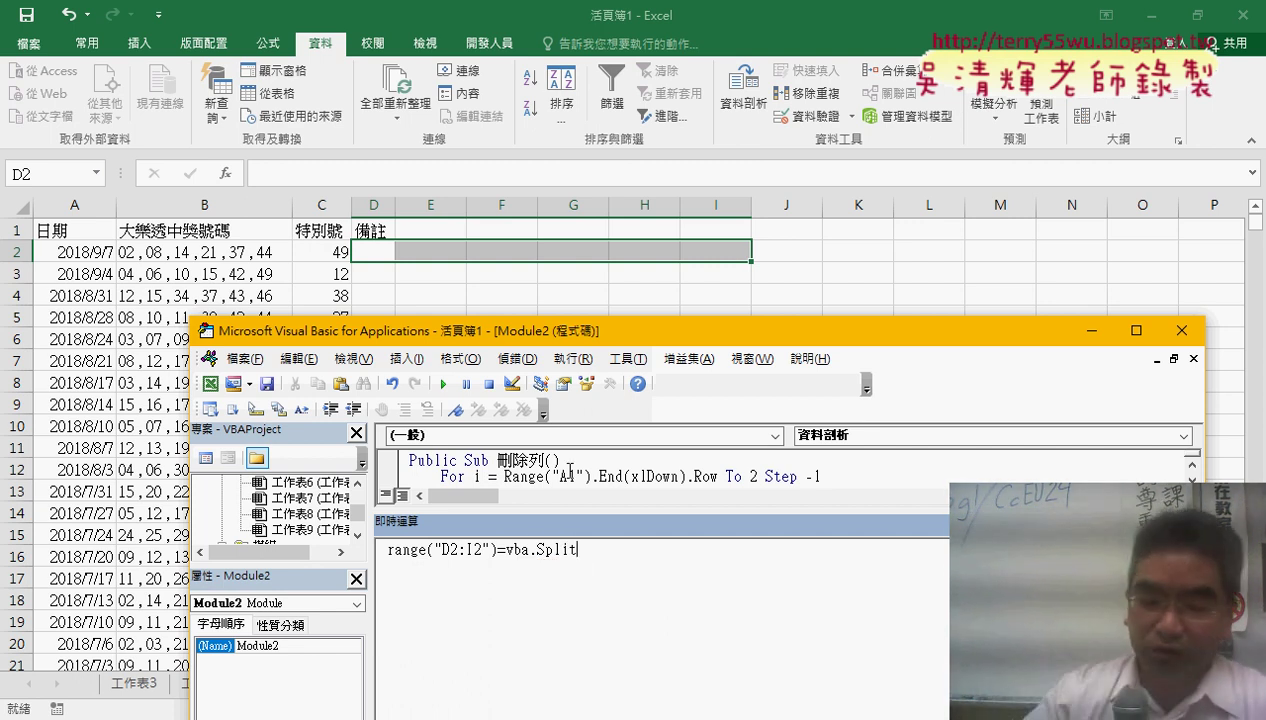
{"action": "type", "text": "(\"ra"}
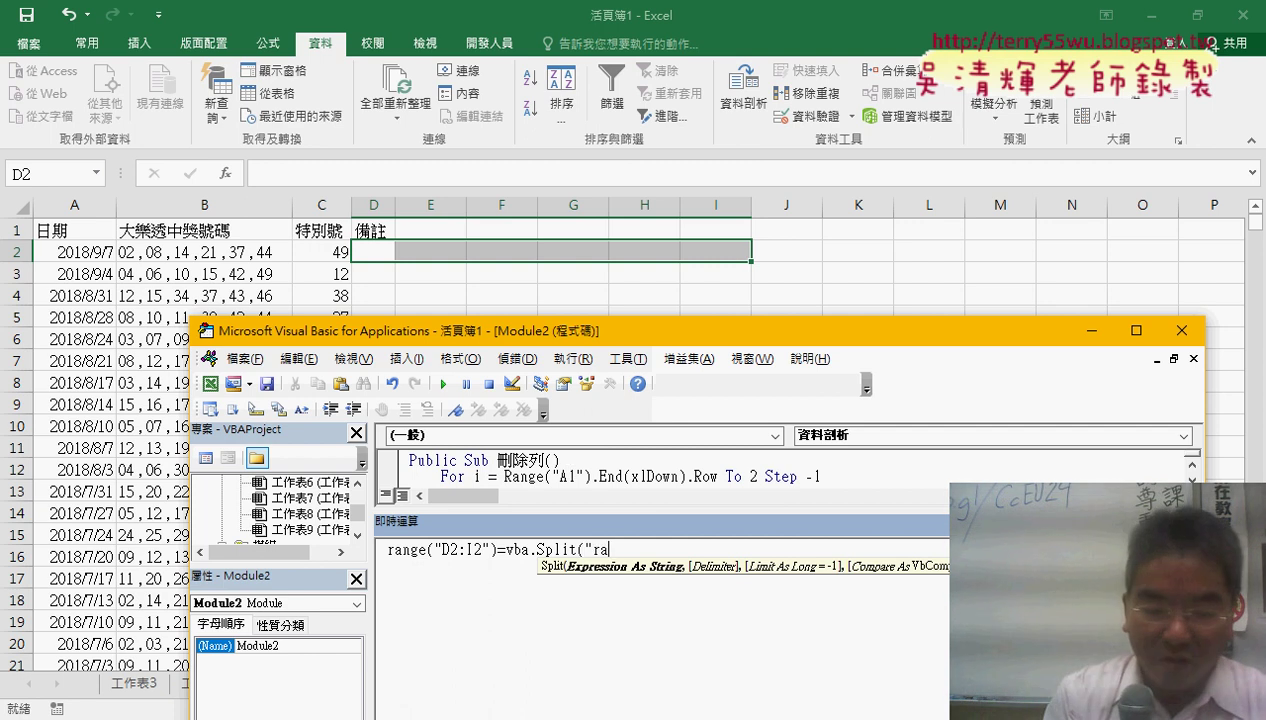
{"action": "type", "text": "ng"}
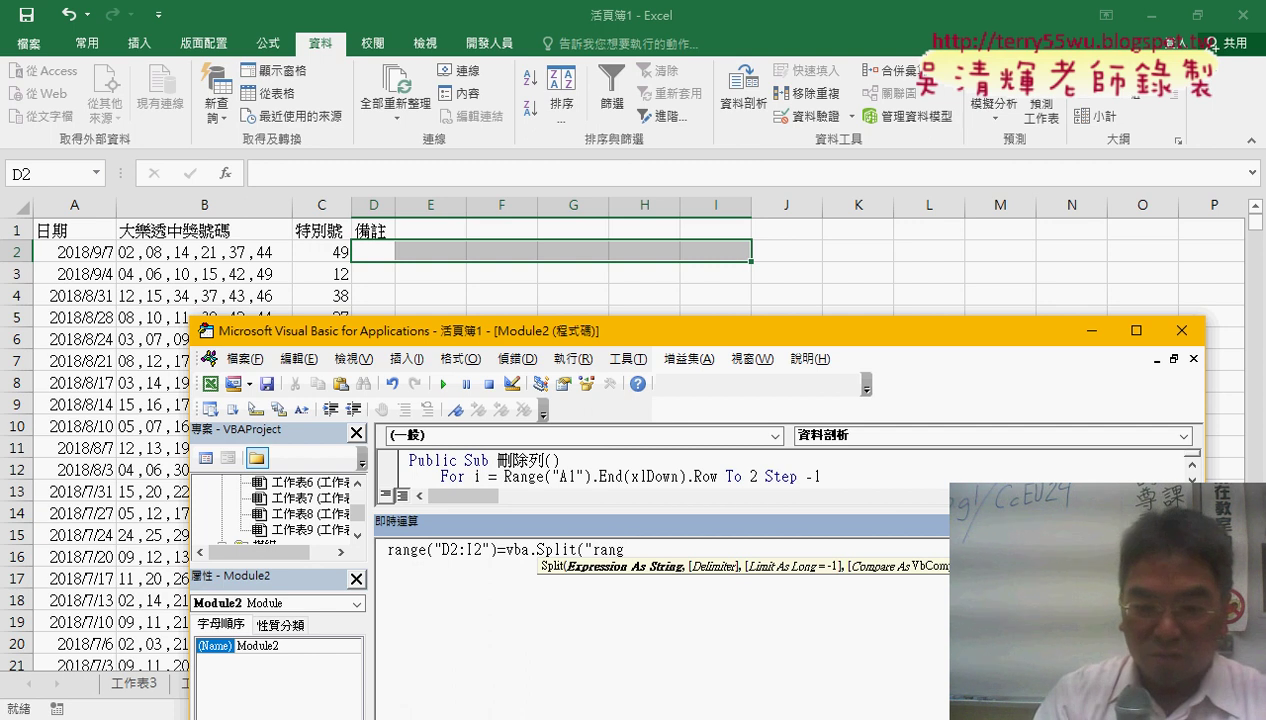
{"action": "key", "text": "Delete"}
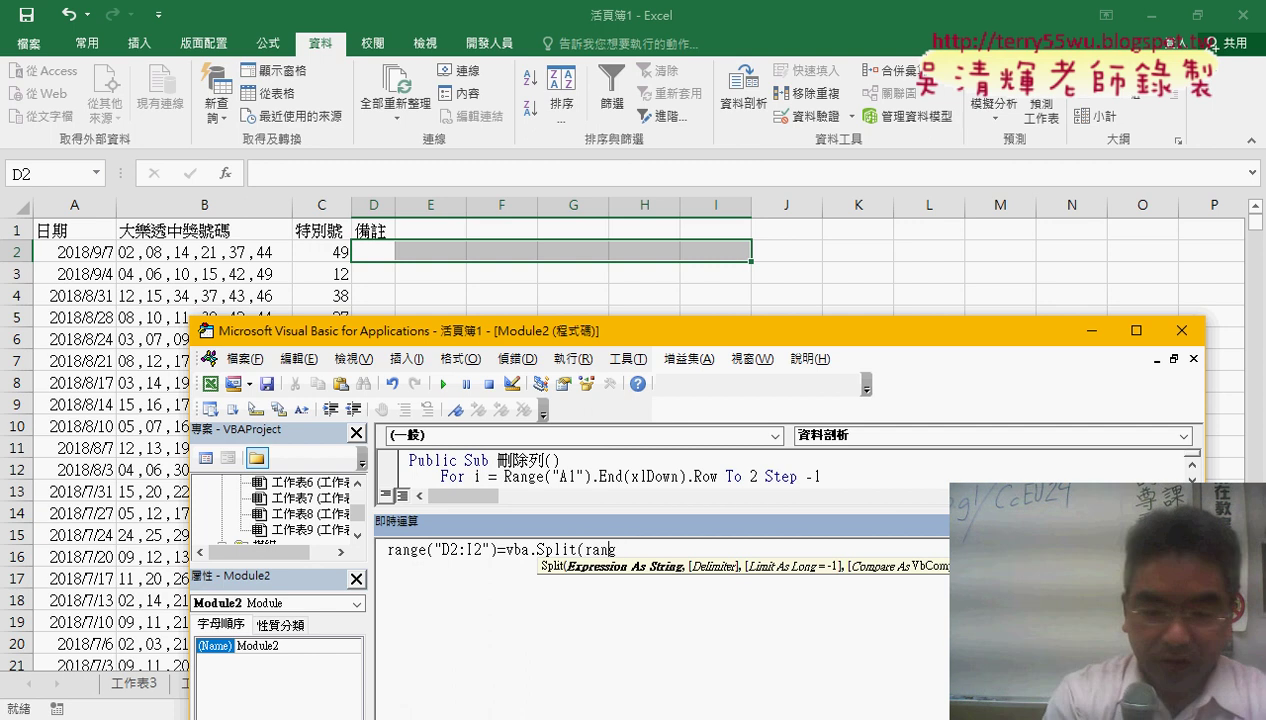
{"action": "type", "text": "e(\""}
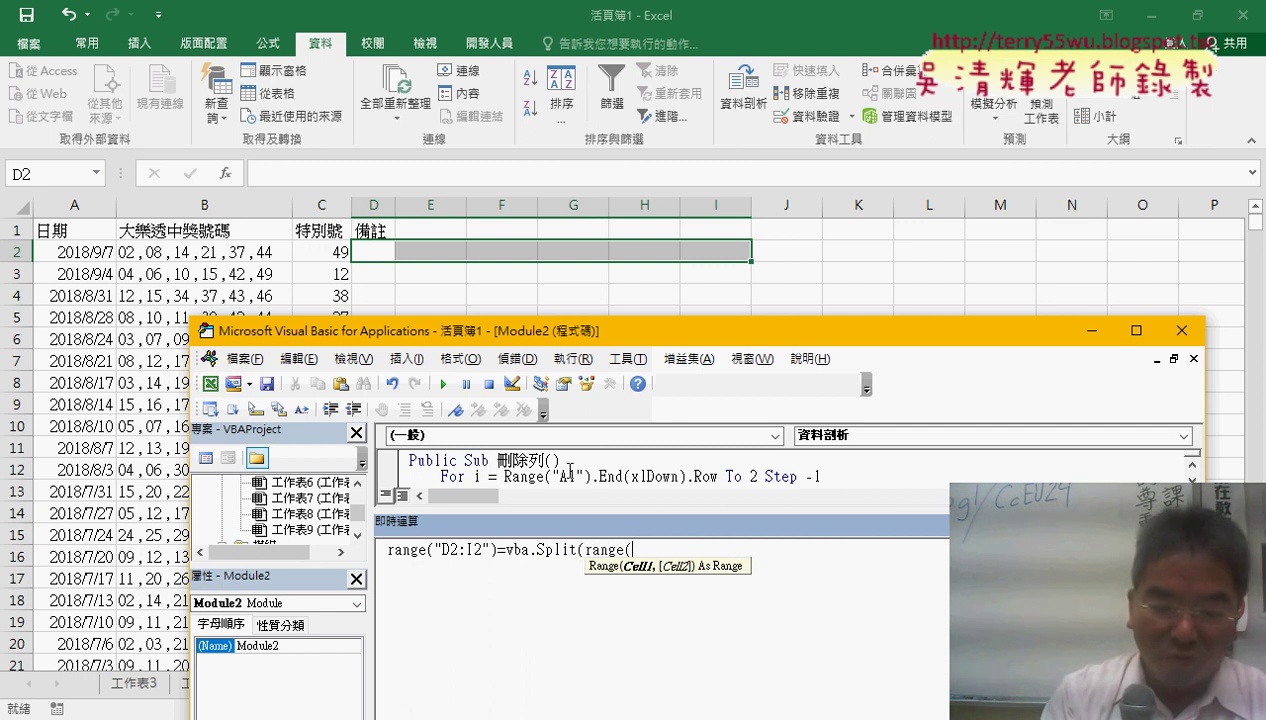
{"action": "type", "text": "B"}
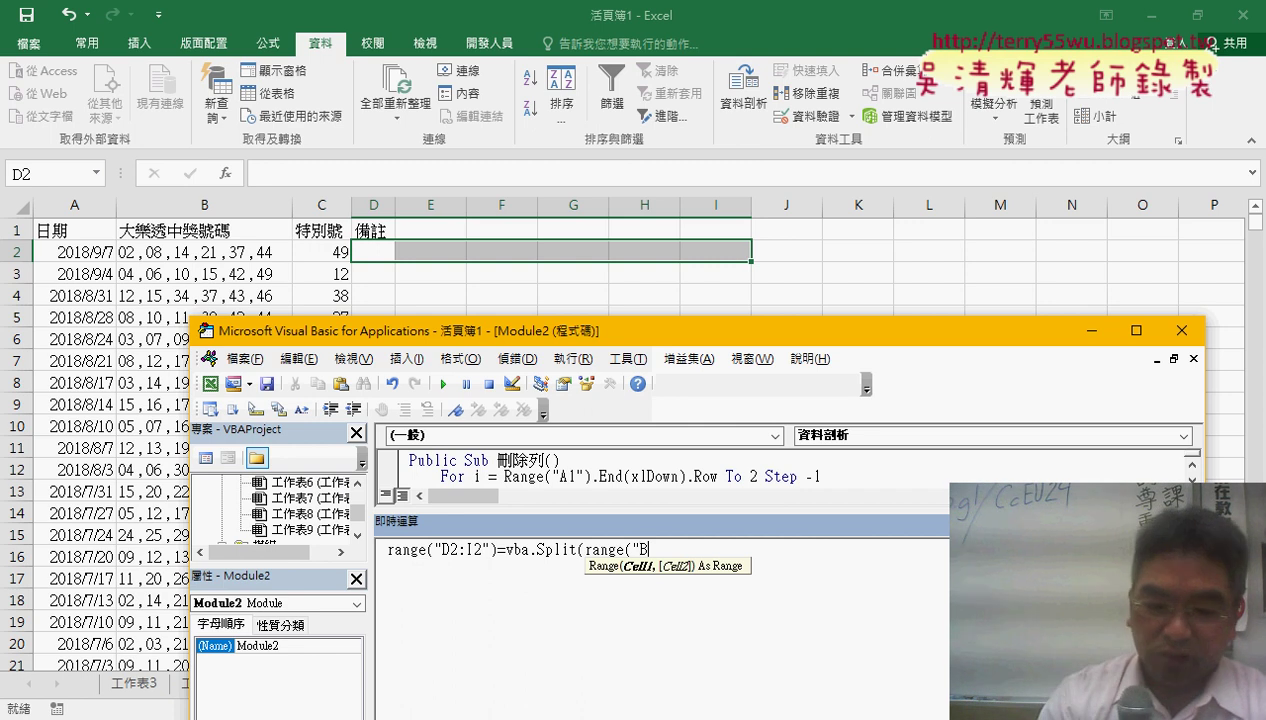
{"action": "type", "text": "2\")"}
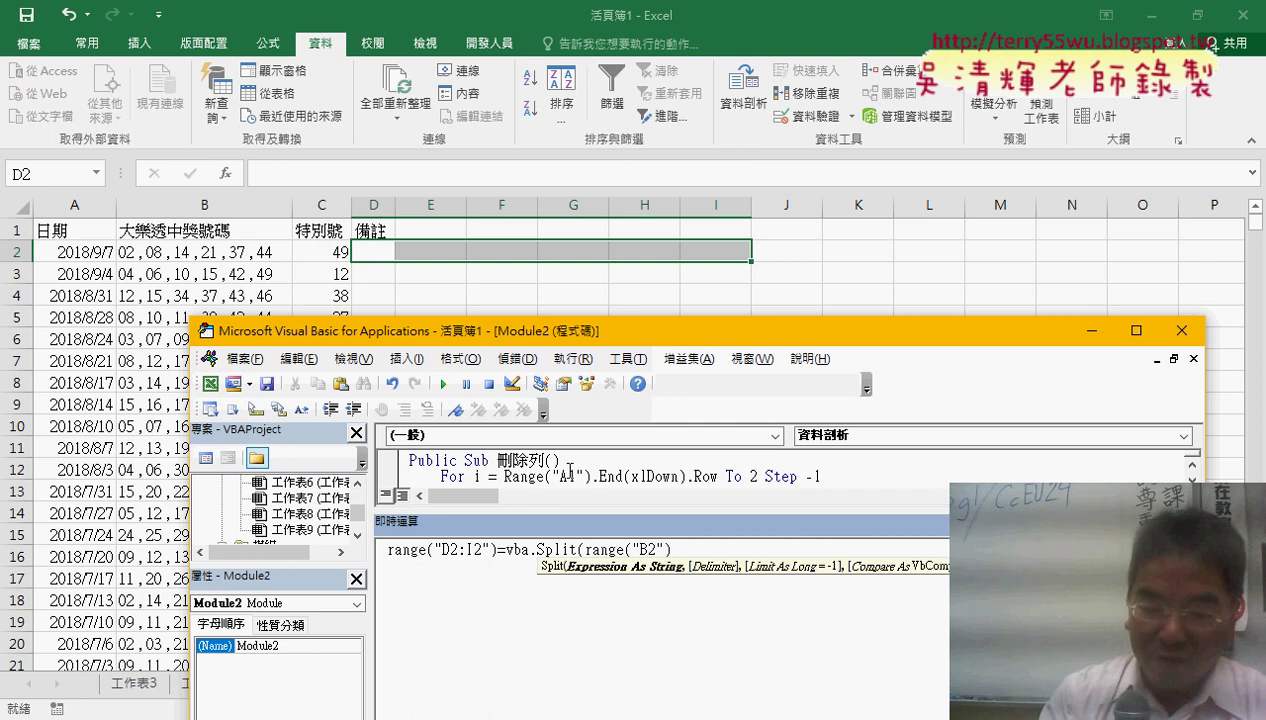
{"action": "type", "text": ","}
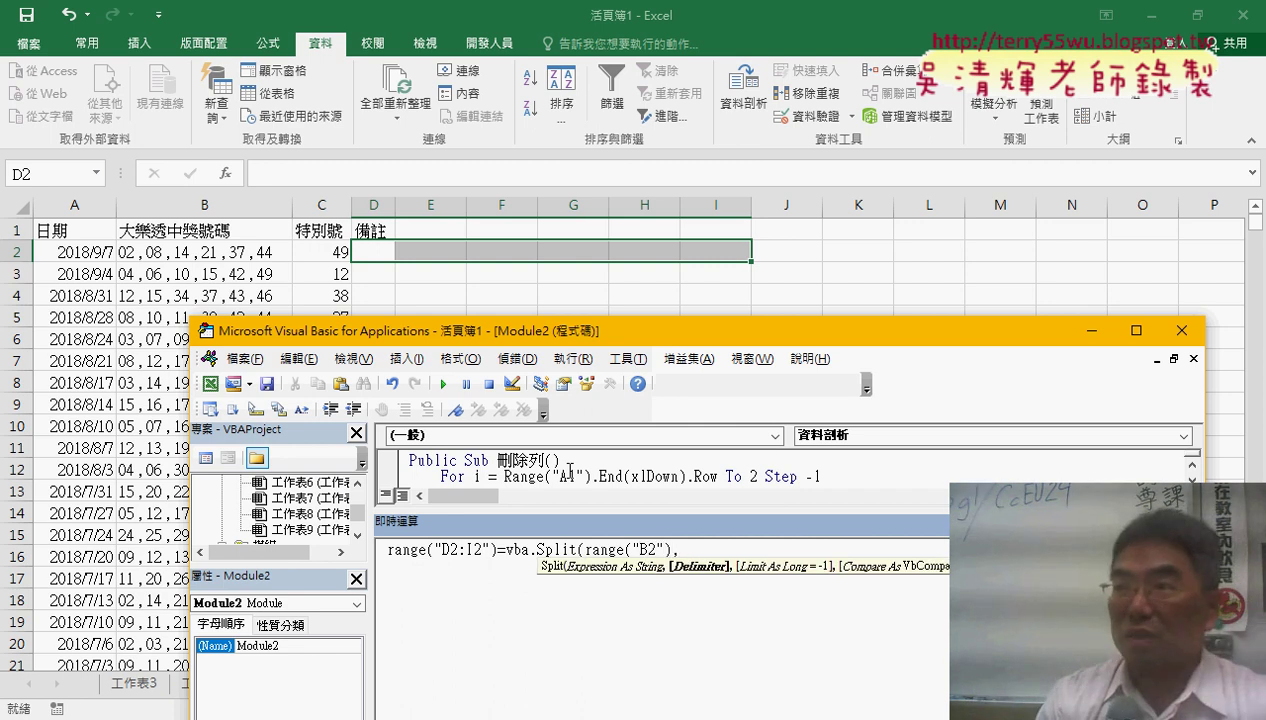
{"action": "type", "text": "\""}
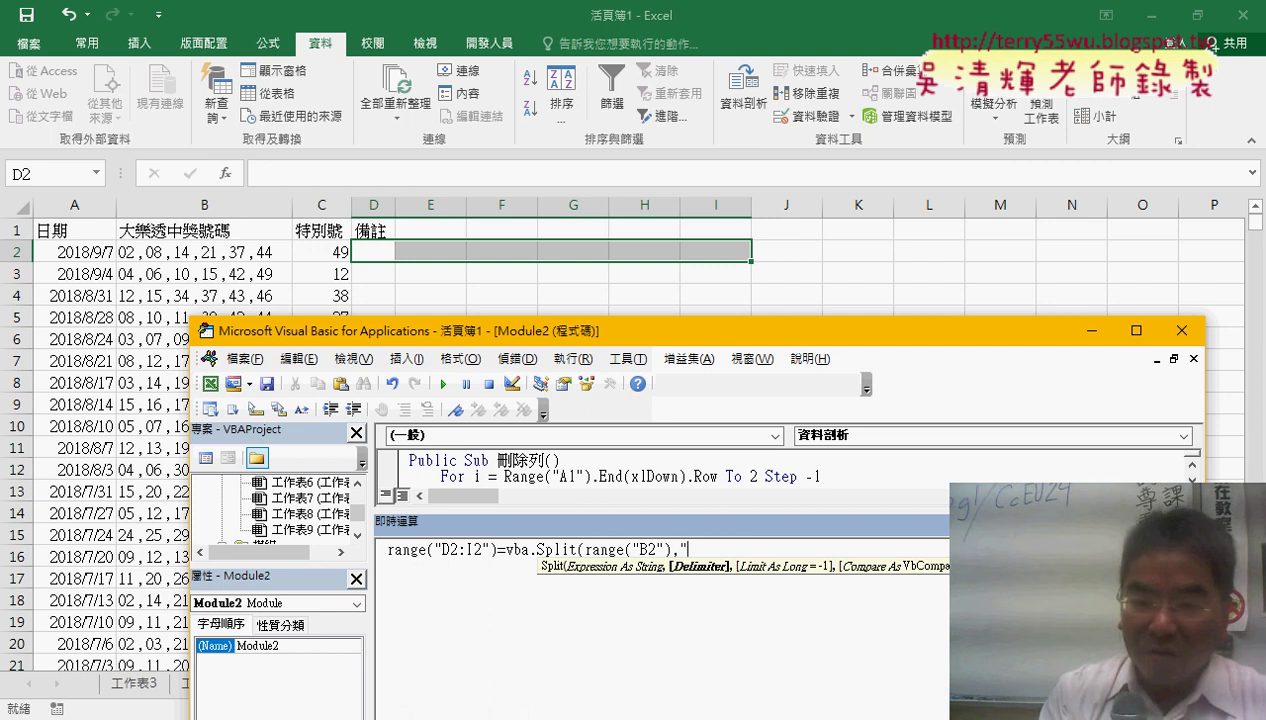
{"action": "type", "text": ",\""}
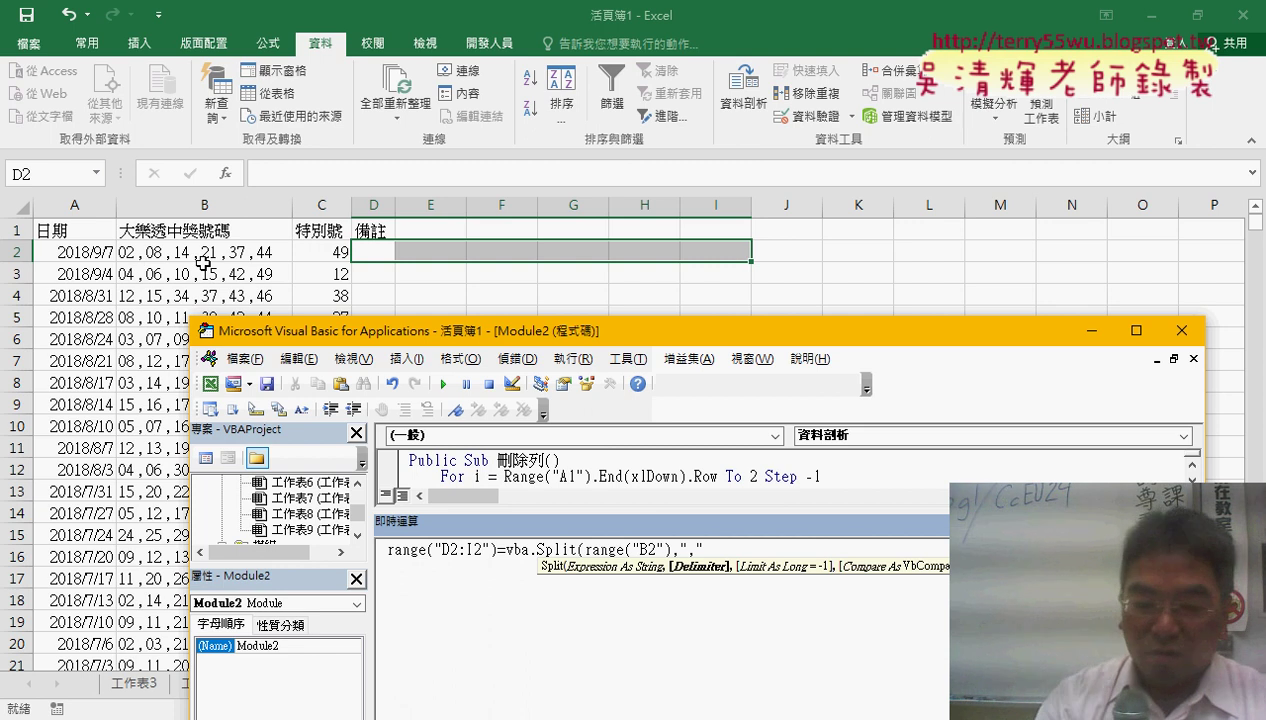
{"action": "type", "text": ")"}
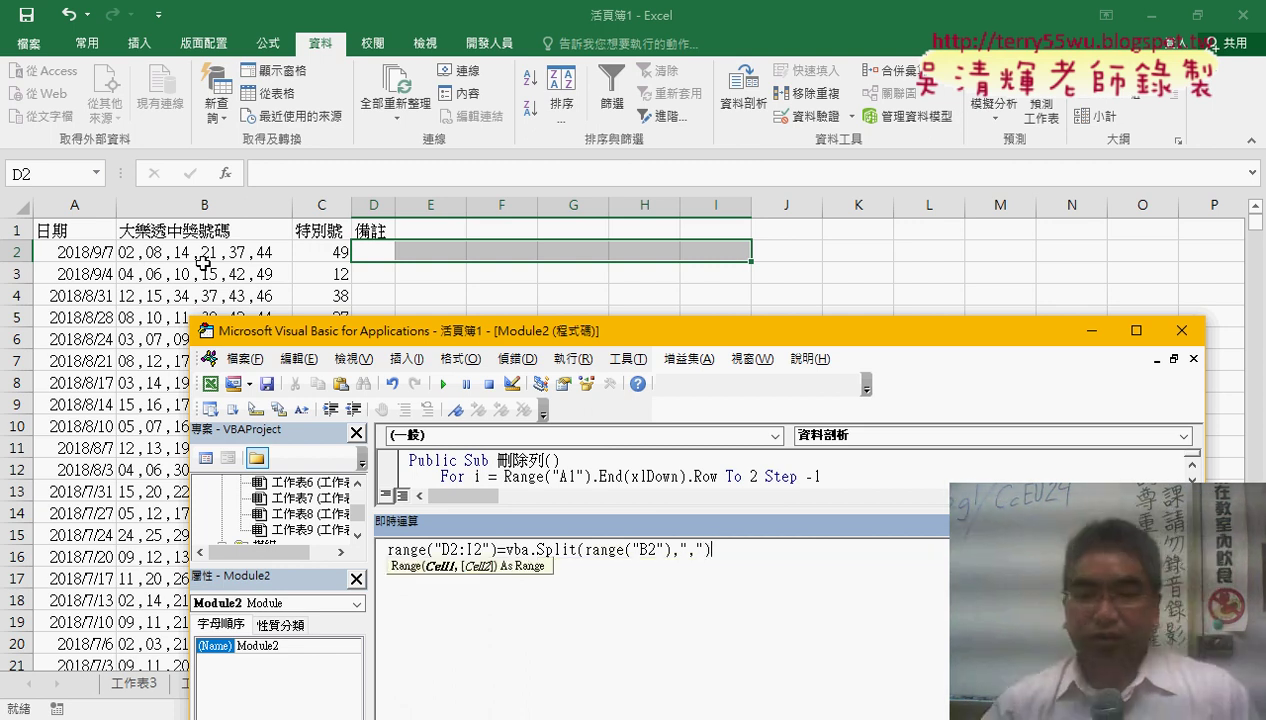
{"action": "left_click", "coordinate": [485, 561]}
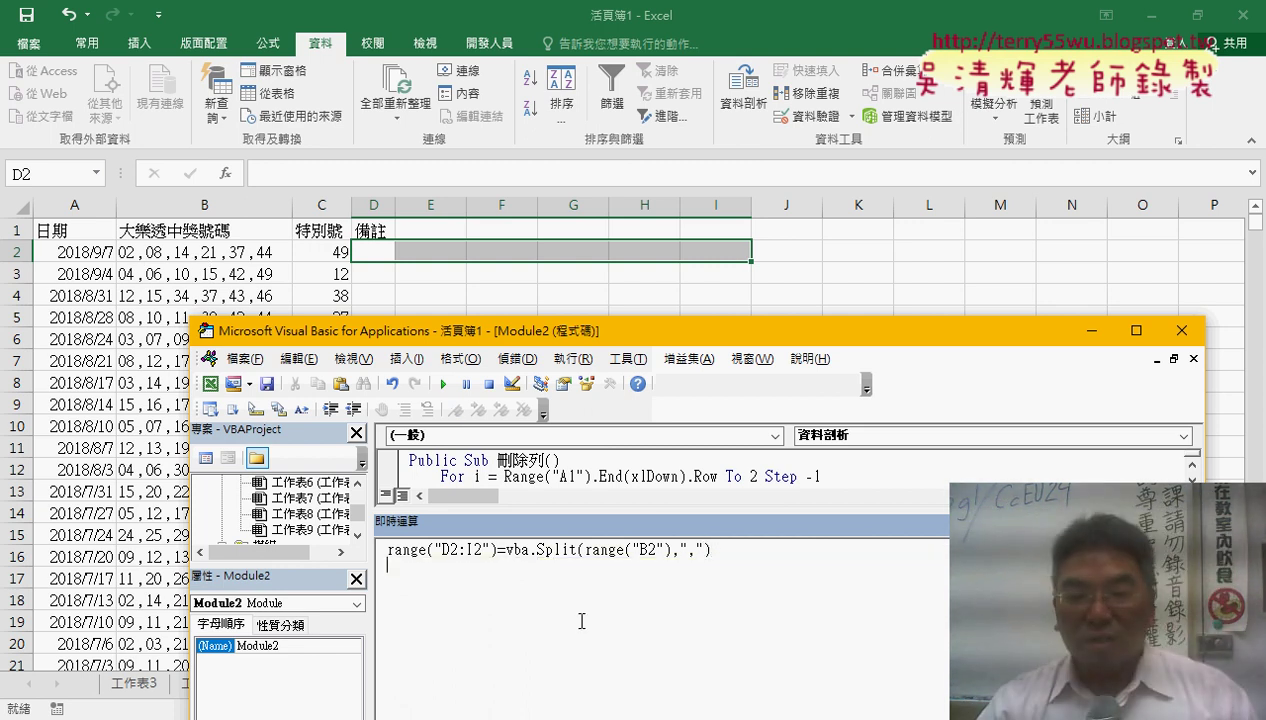
{"action": "key", "text": "shift+Home"}
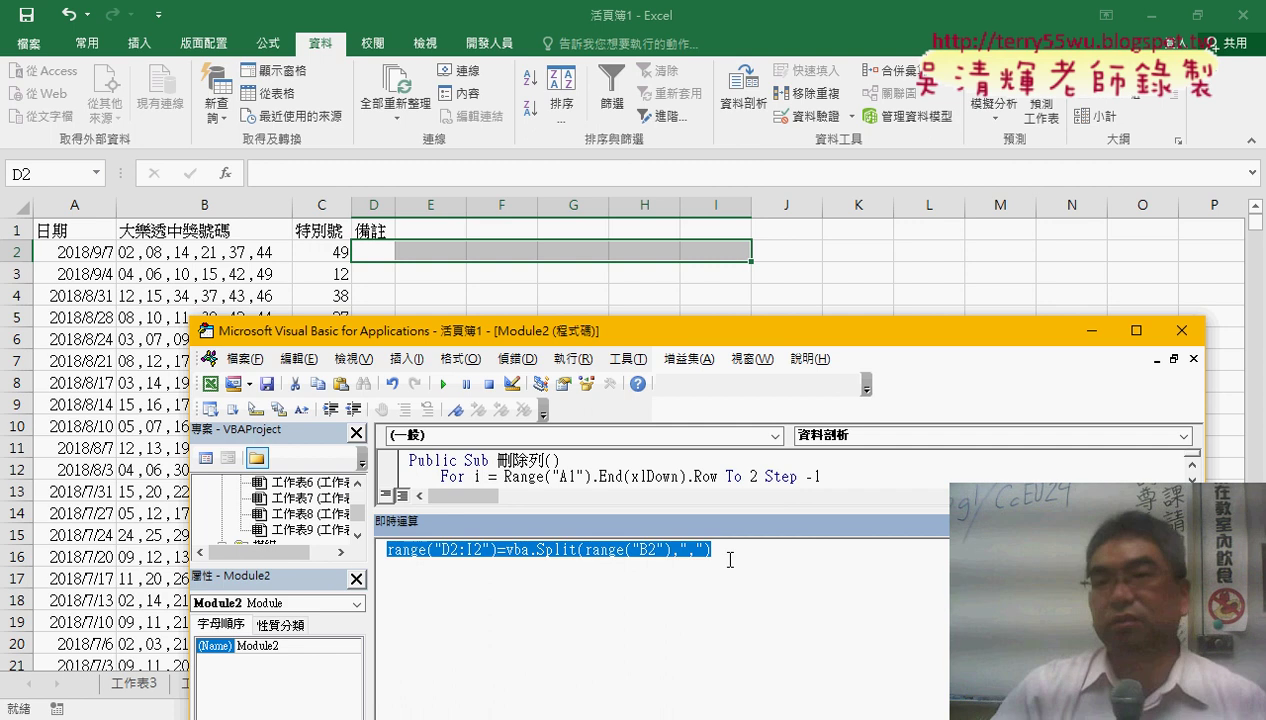
{"action": "left_click", "coordinate": [734, 555]}
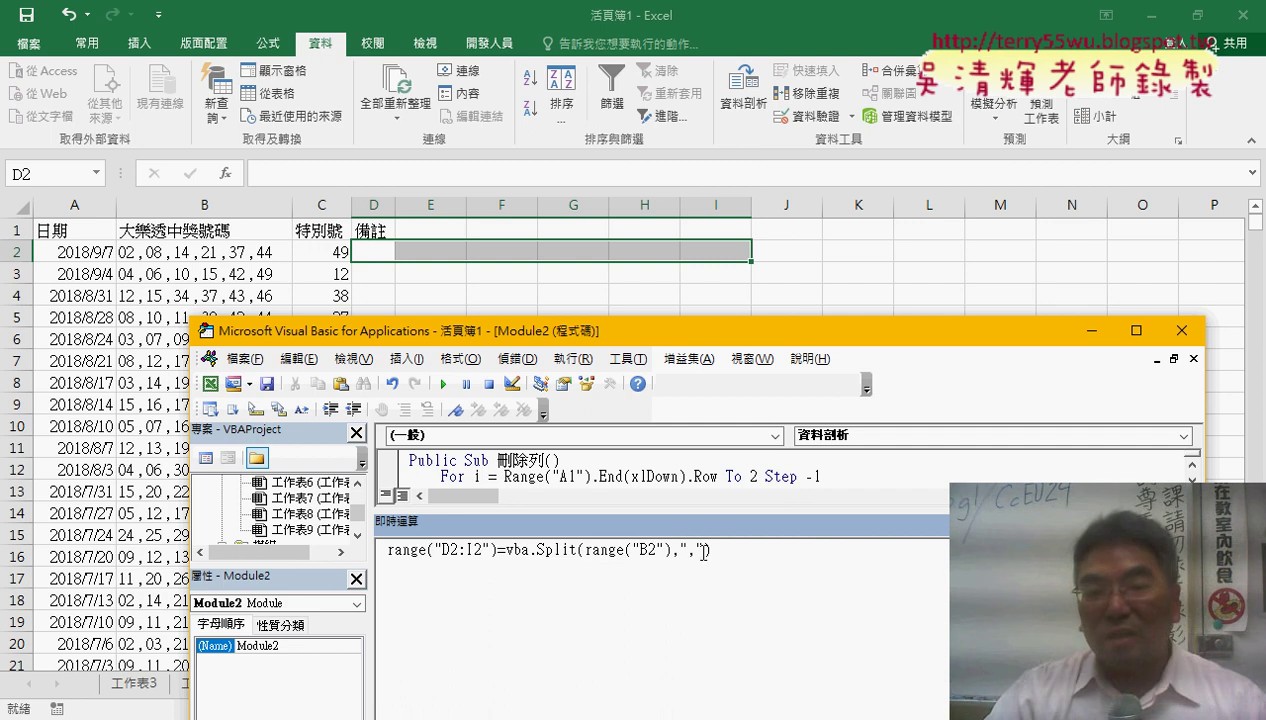
{"action": "left_click_drag", "start_coordinate": [734, 555], "coordinate": [487, 541]}
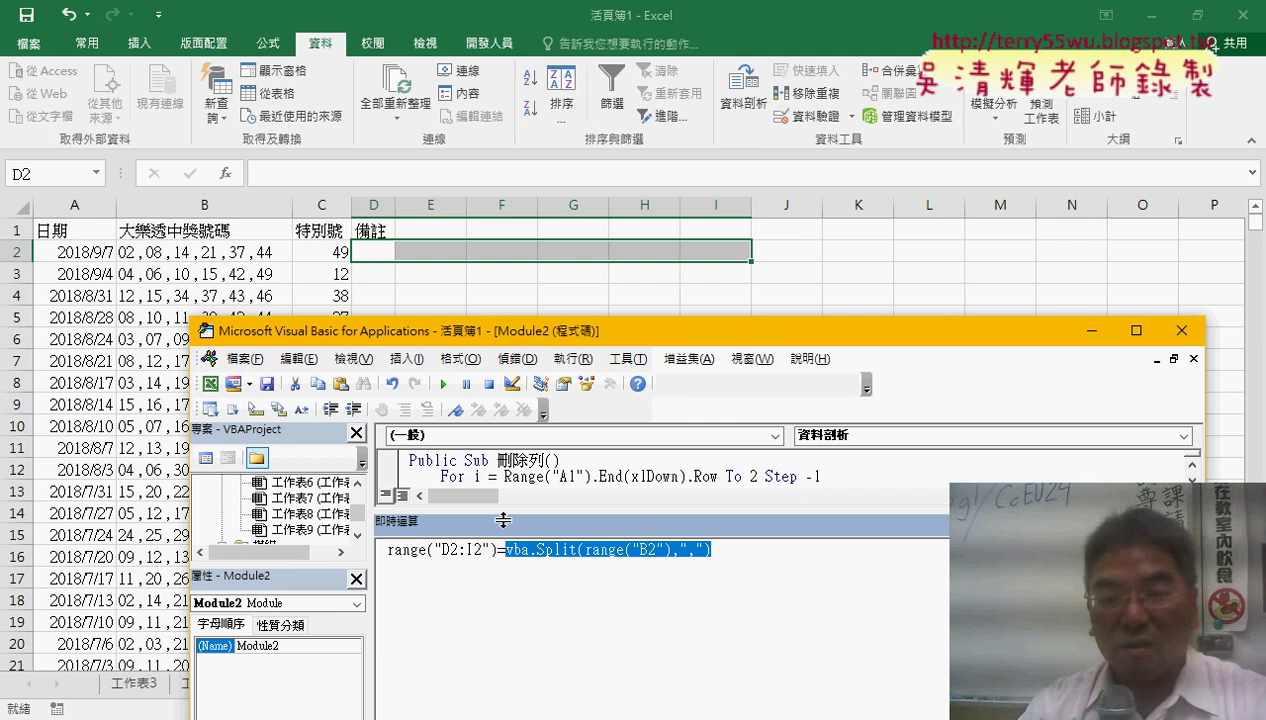
{"action": "left_click", "coordinate": [738, 550]}
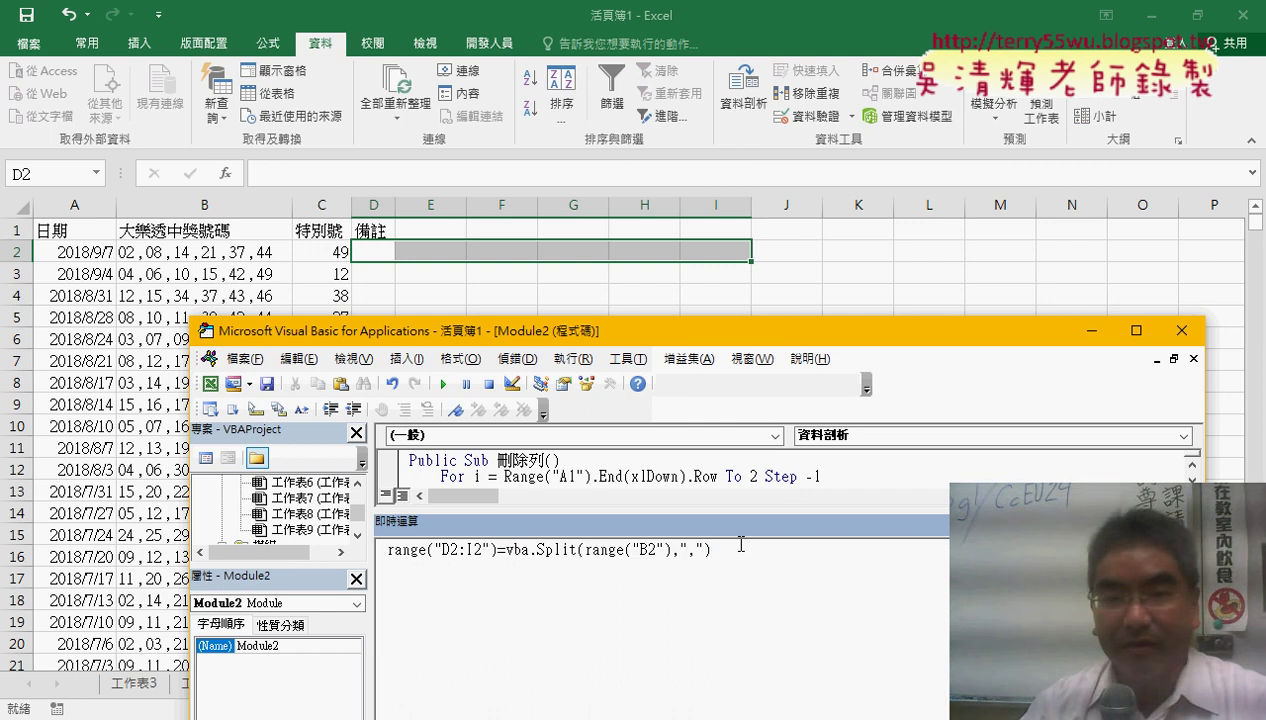
Run the Split line to fill D2:I2 with 02, 08, 14, 21, 37, 44, annotating it
{"action": "key", "text": "Return"}
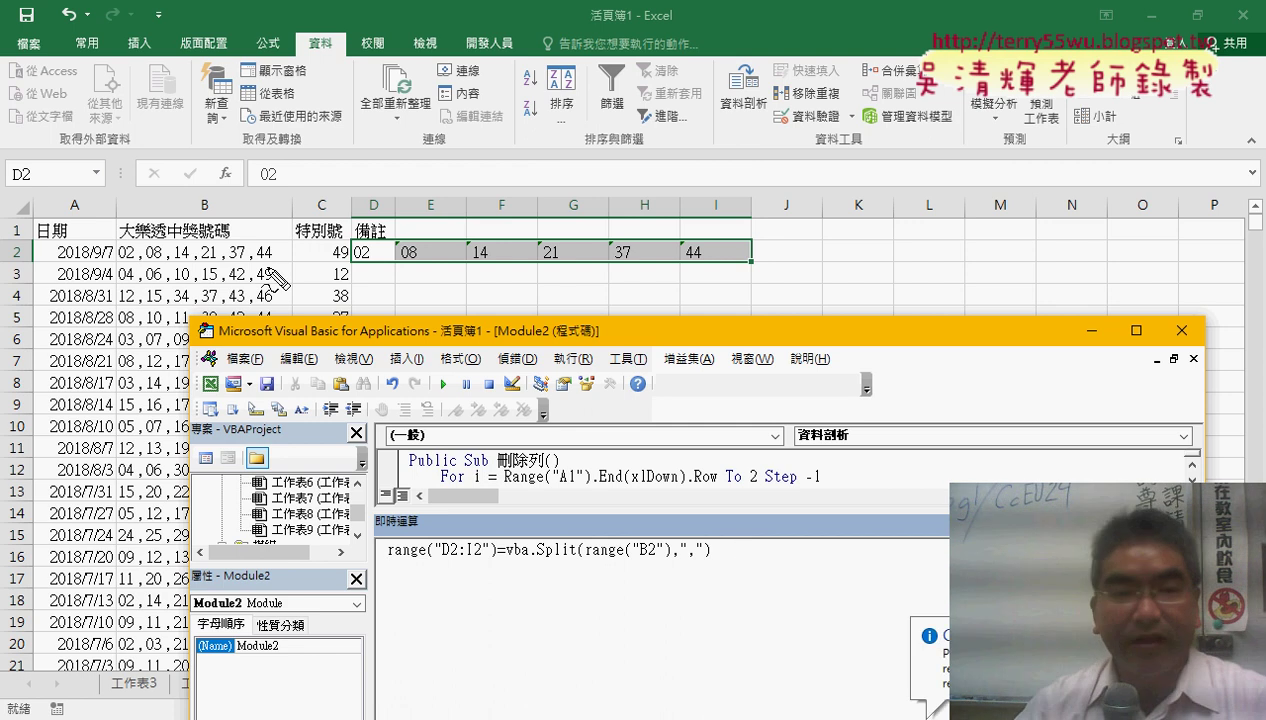
{"action": "mouse_move", "coordinate": [276, 278]}
{"action": "left_mouse_down"}
{"action": "mouse_move", "coordinate": [285, 192]}
{"action": "mouse_move", "coordinate": [505, 235]}
{"action": "mouse_move", "coordinate": [565, 200]}
{"action": "left_mouse_up"}
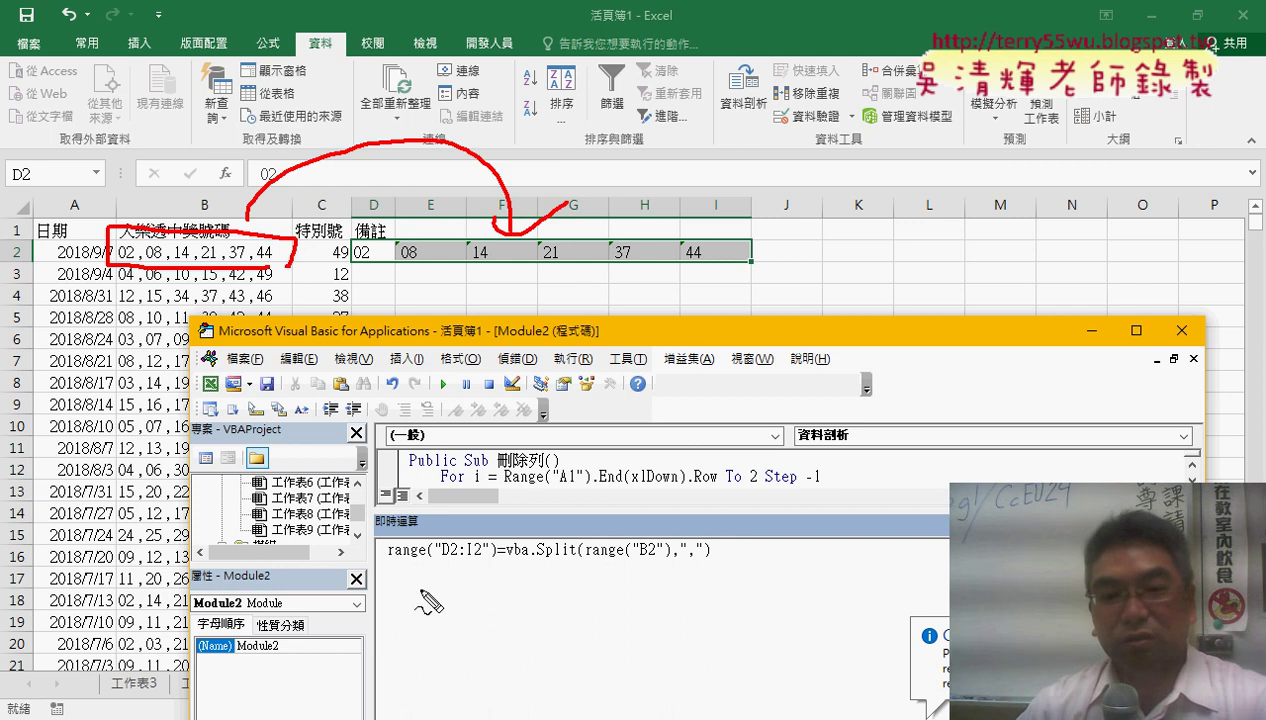
{"action": "left_click_drag", "start_coordinate": [398, 562], "coordinate": [680, 566]}
{"action": "mouse_move", "coordinate": [620, 530]}
{"action": "left_mouse_down"}
{"action": "mouse_move", "coordinate": [486, 530]}
{"action": "mouse_move", "coordinate": [518, 537]}
{"action": "left_mouse_up"}
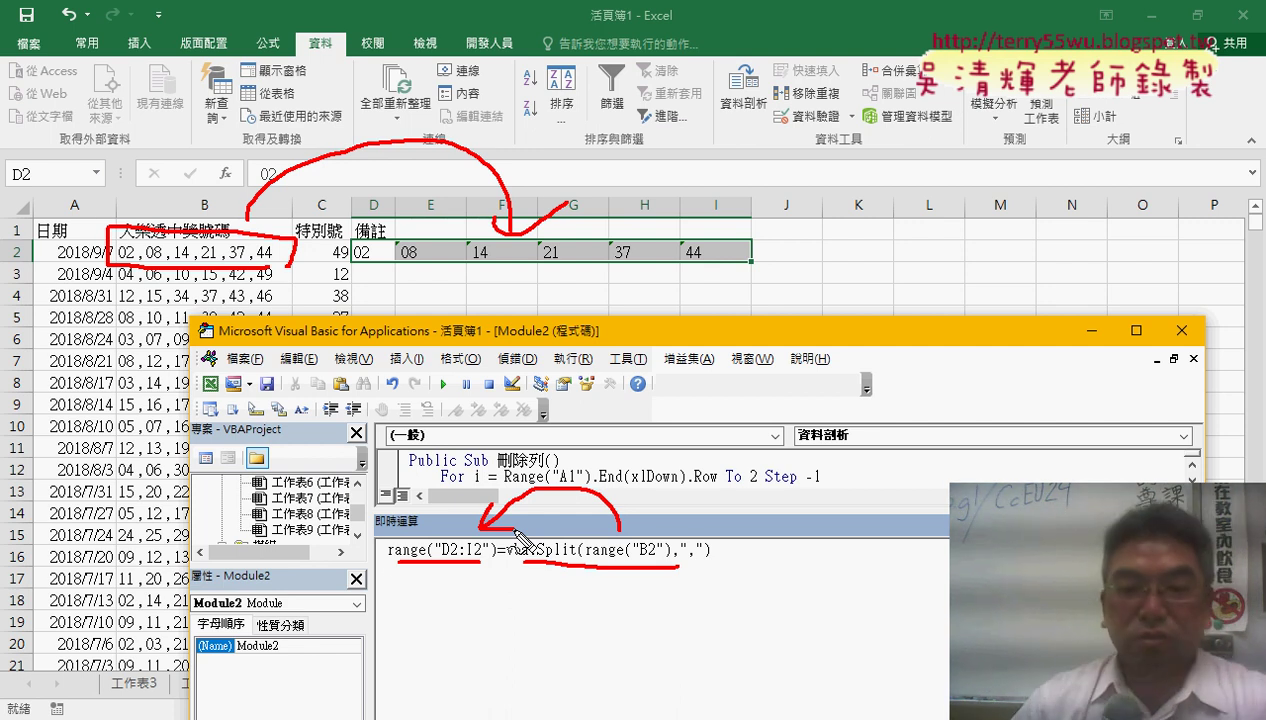
{"action": "key", "text": "Escape"}
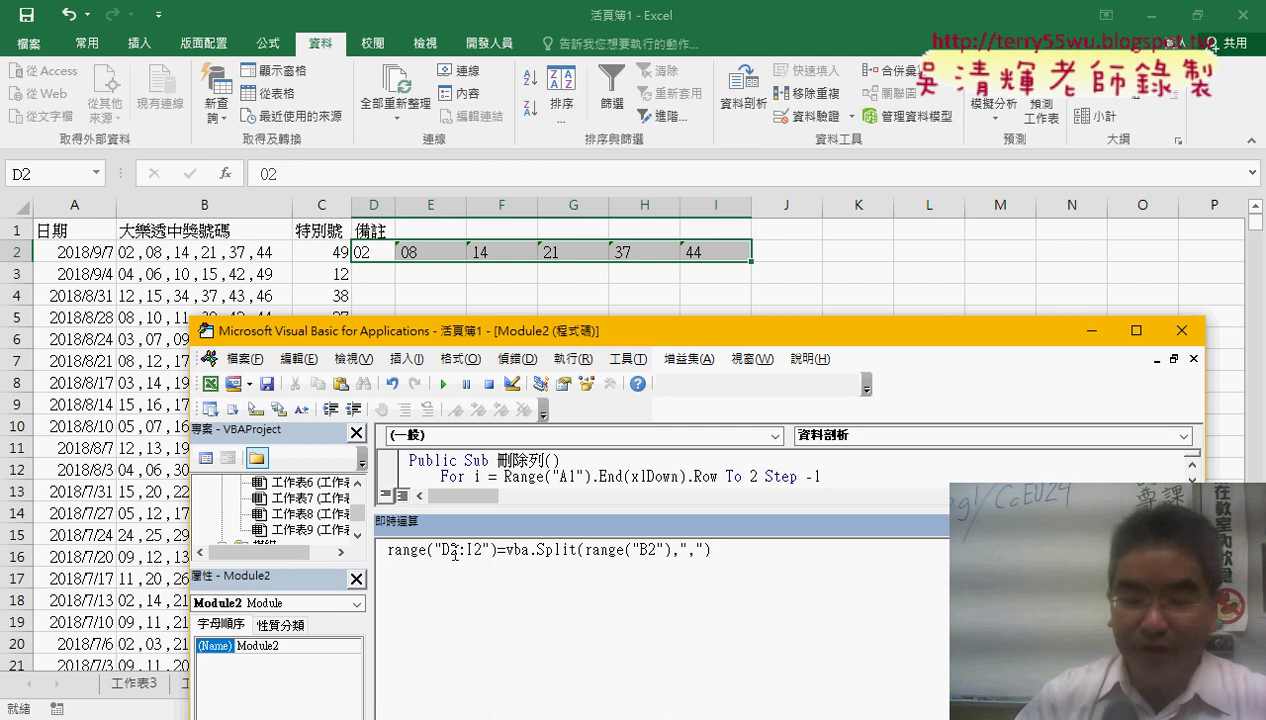
{"action": "left_click", "coordinate": [389, 552]}
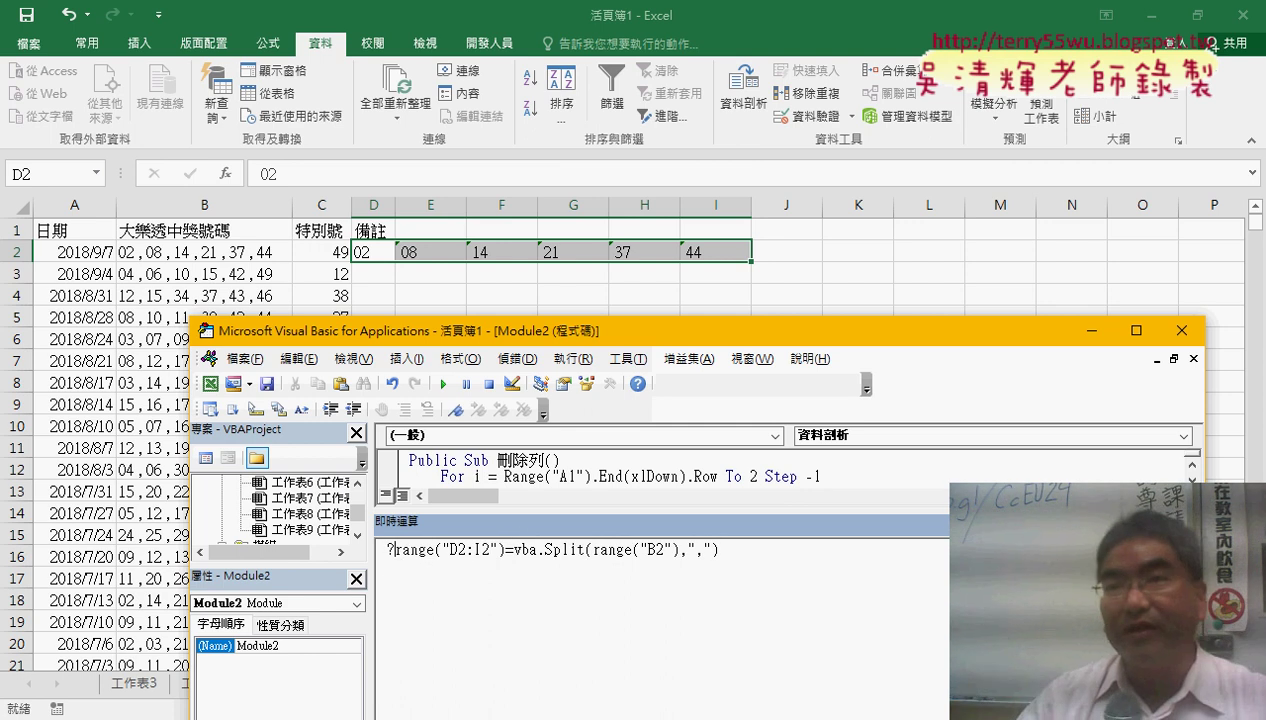
{"action": "type", "text": "?"}
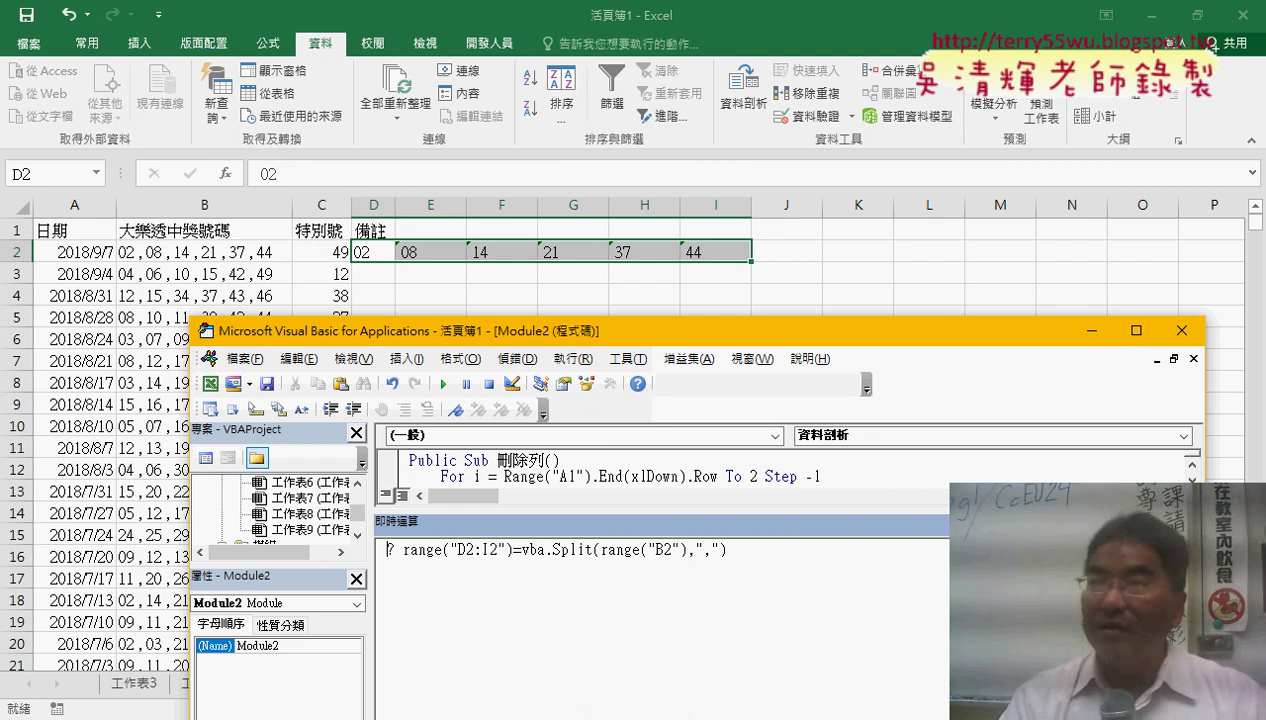
{"action": "key", "text": "Delete"}
{"action": "key", "text": "Delete"}
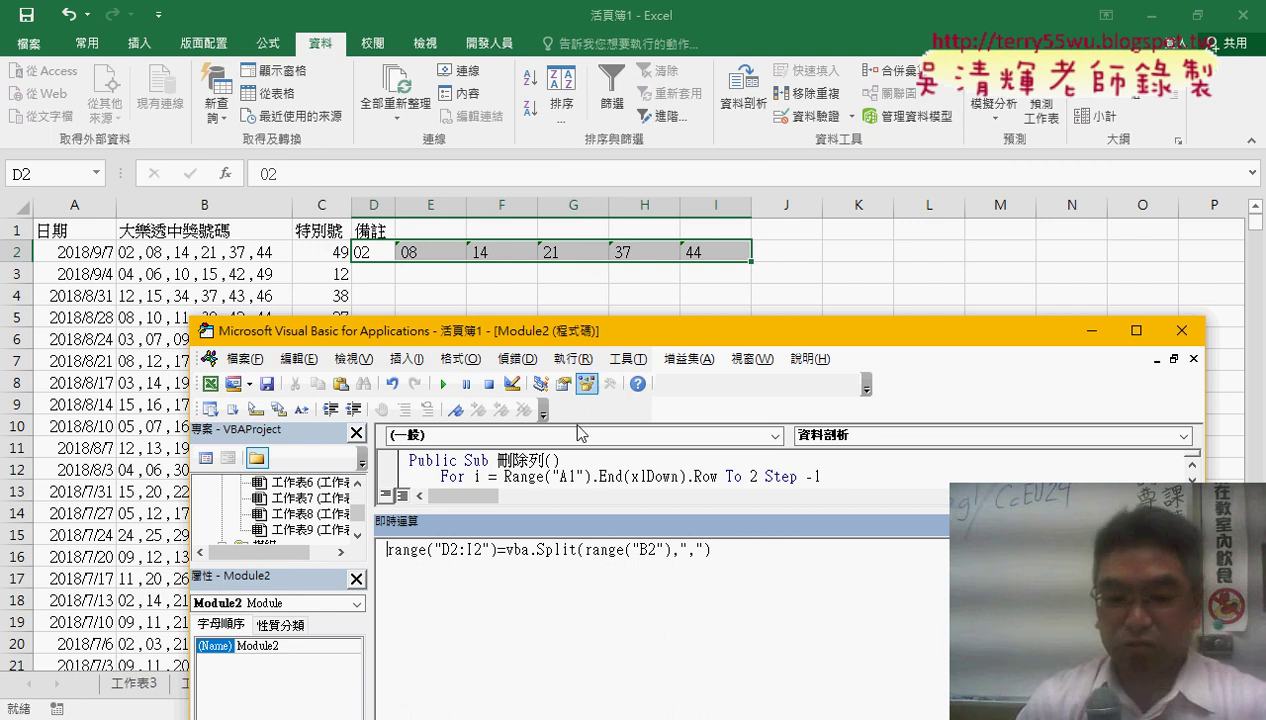
{"action": "left_click", "coordinate": [387, 551]}
{"action": "type", "text": "?"}
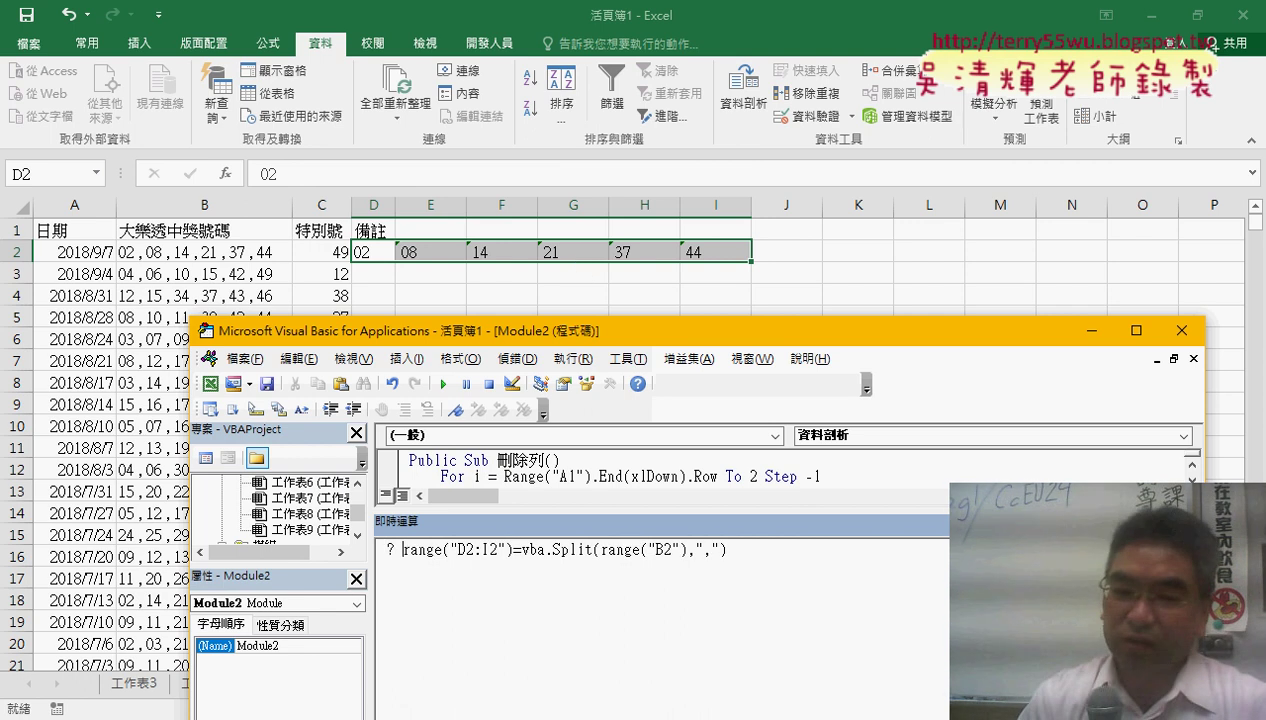
{"action": "key", "text": "Return"}
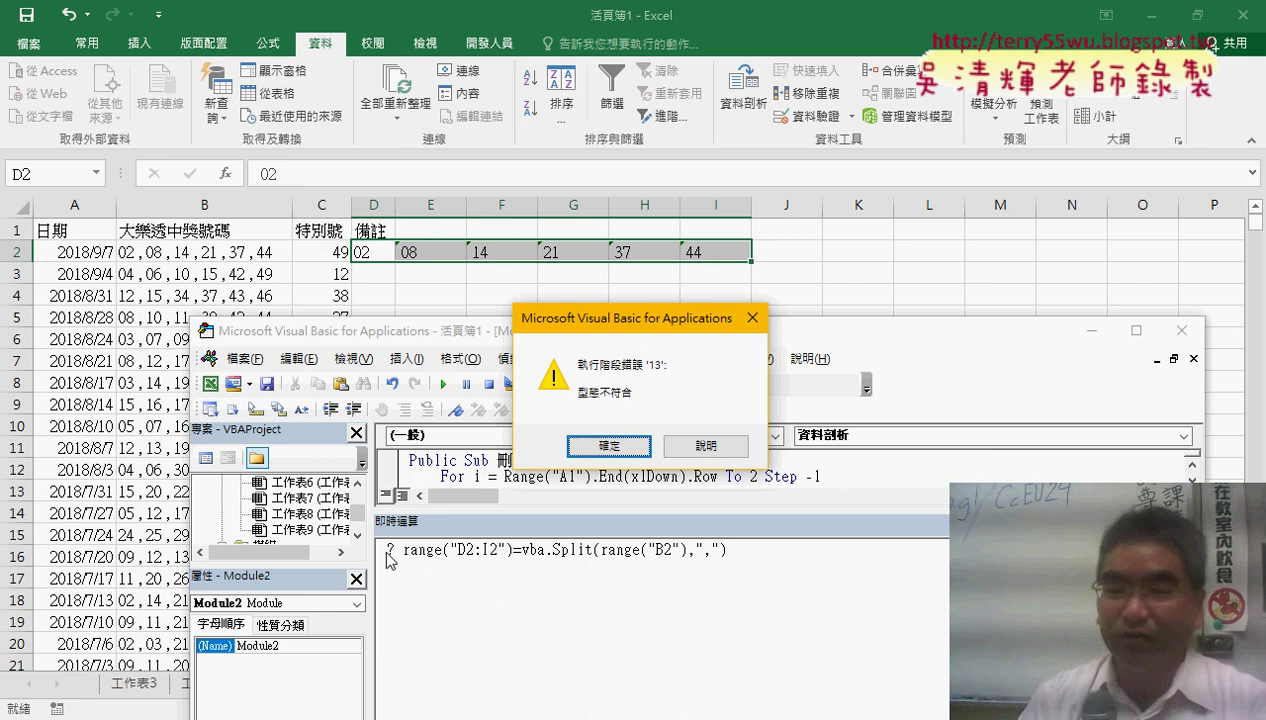
{"action": "key", "text": "Return"}
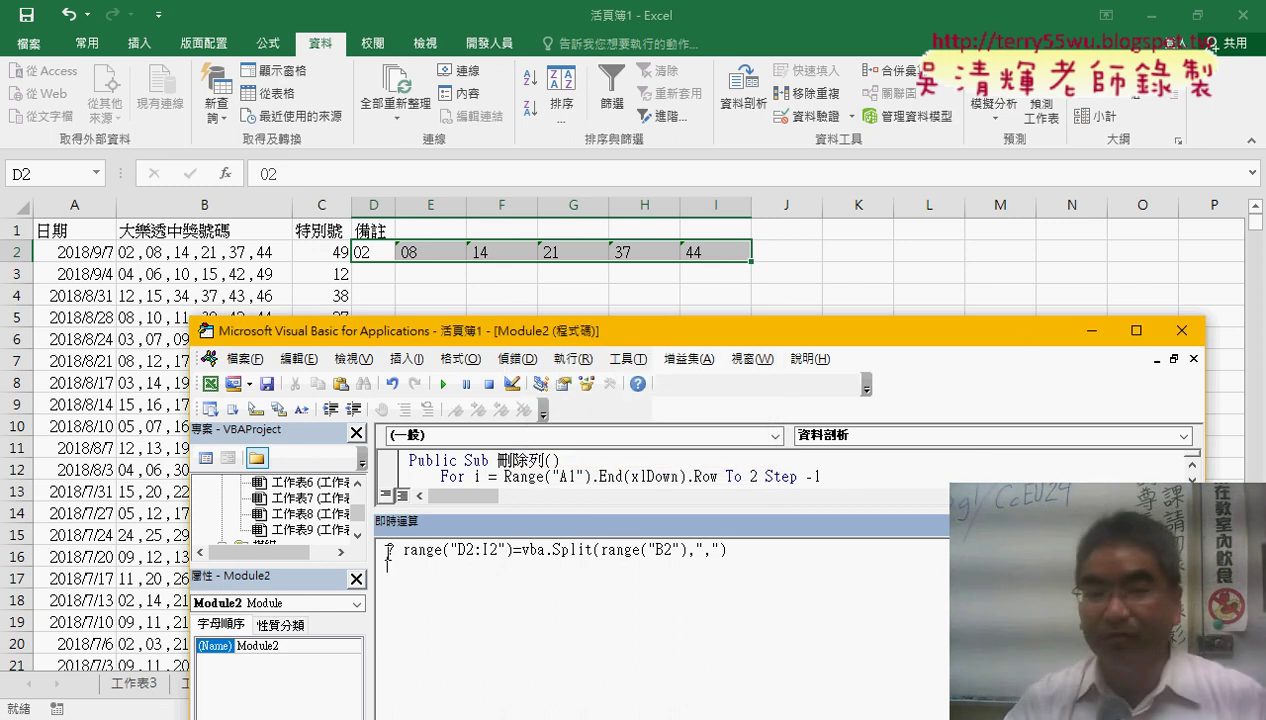
{"action": "key", "text": "Delete"}
{"action": "key", "text": "Delete"}
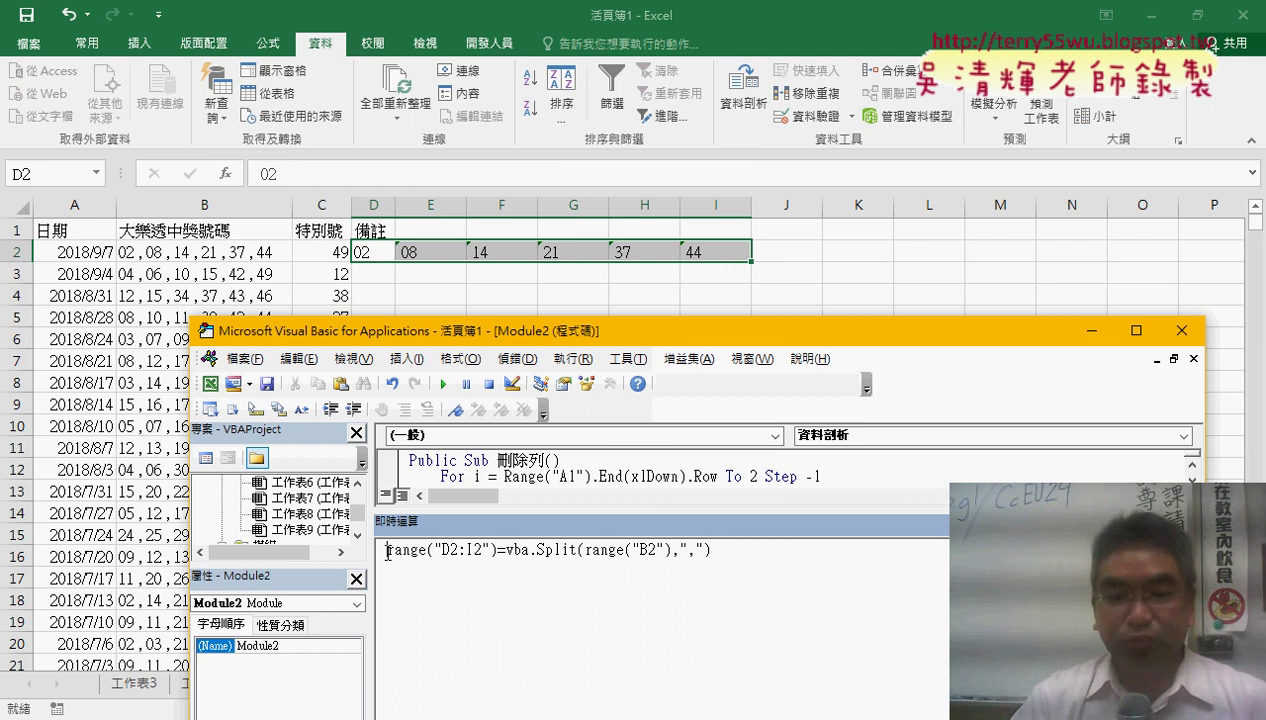
Print B2 with ? range("B2"), showing 02 , 08 , 14 , 21 , 37 , 44, beside the Split line
{"action": "key", "text": "Return"}
{"action": "type", "text": "?"}
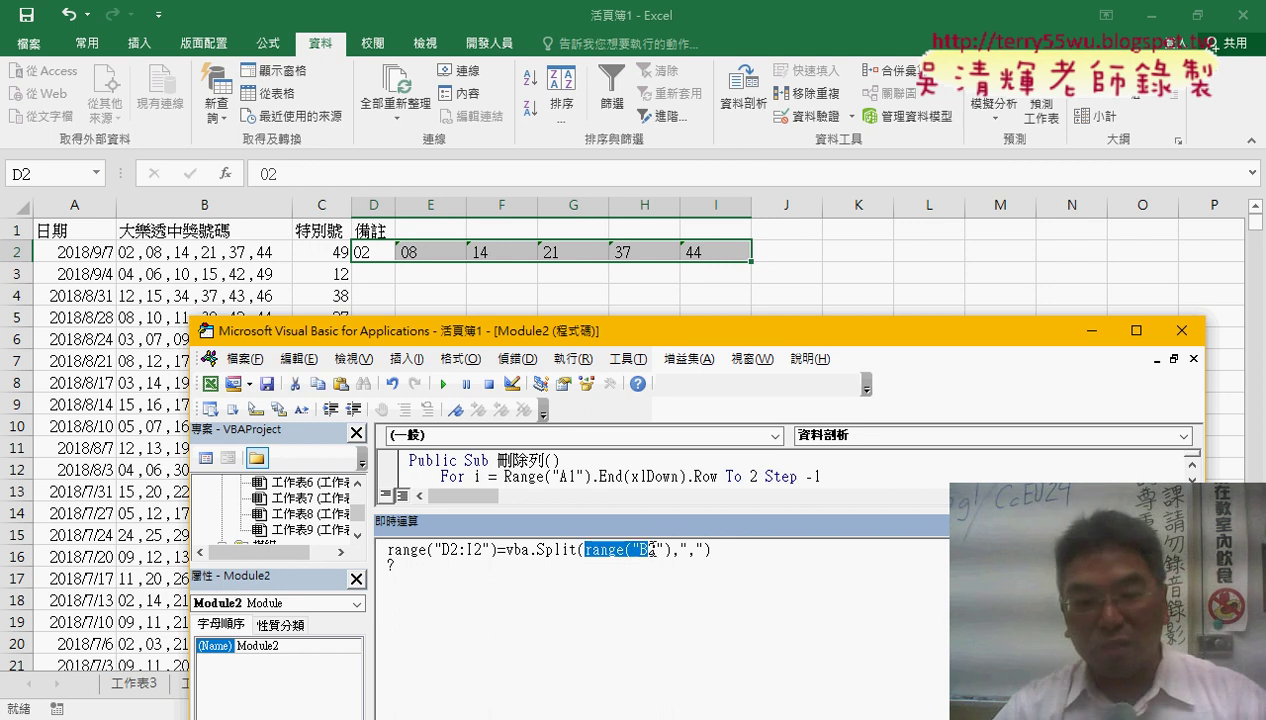
{"action": "left_click_drag", "start_coordinate": [586, 550], "coordinate": [669, 550]}
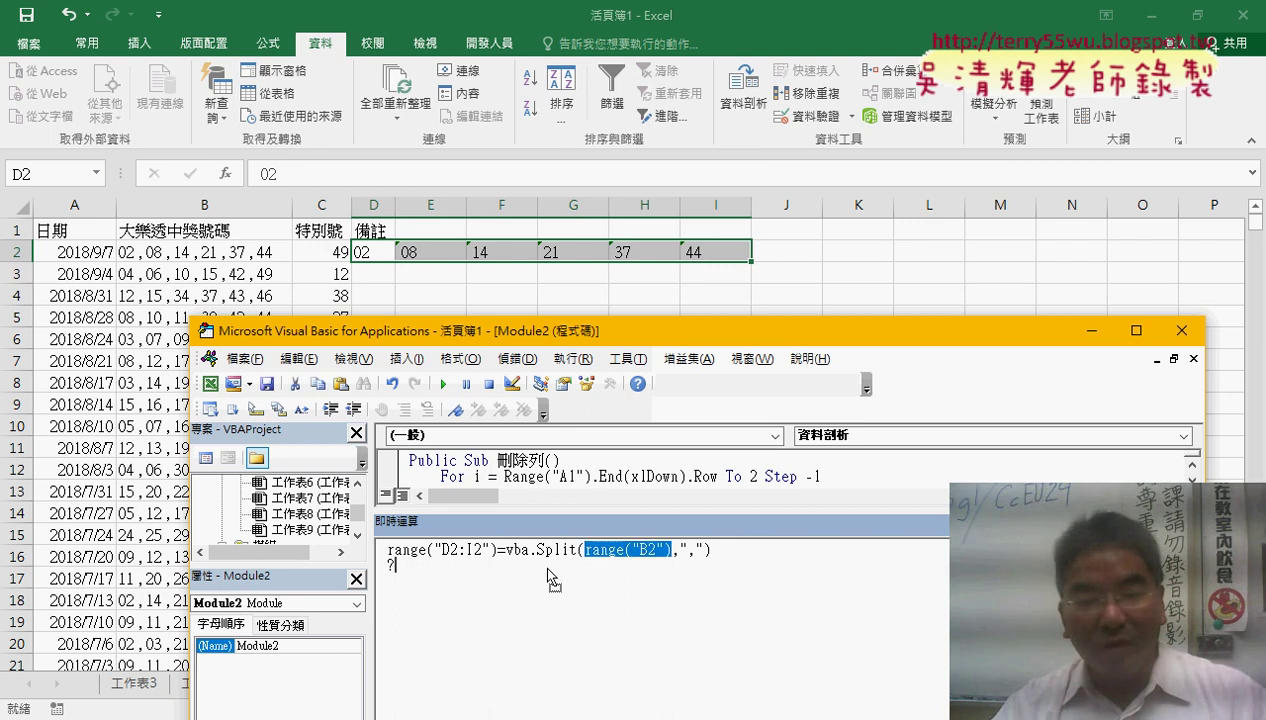
{"action": "left_click_drag", "start_coordinate": [547, 592], "coordinate": [393, 565]}
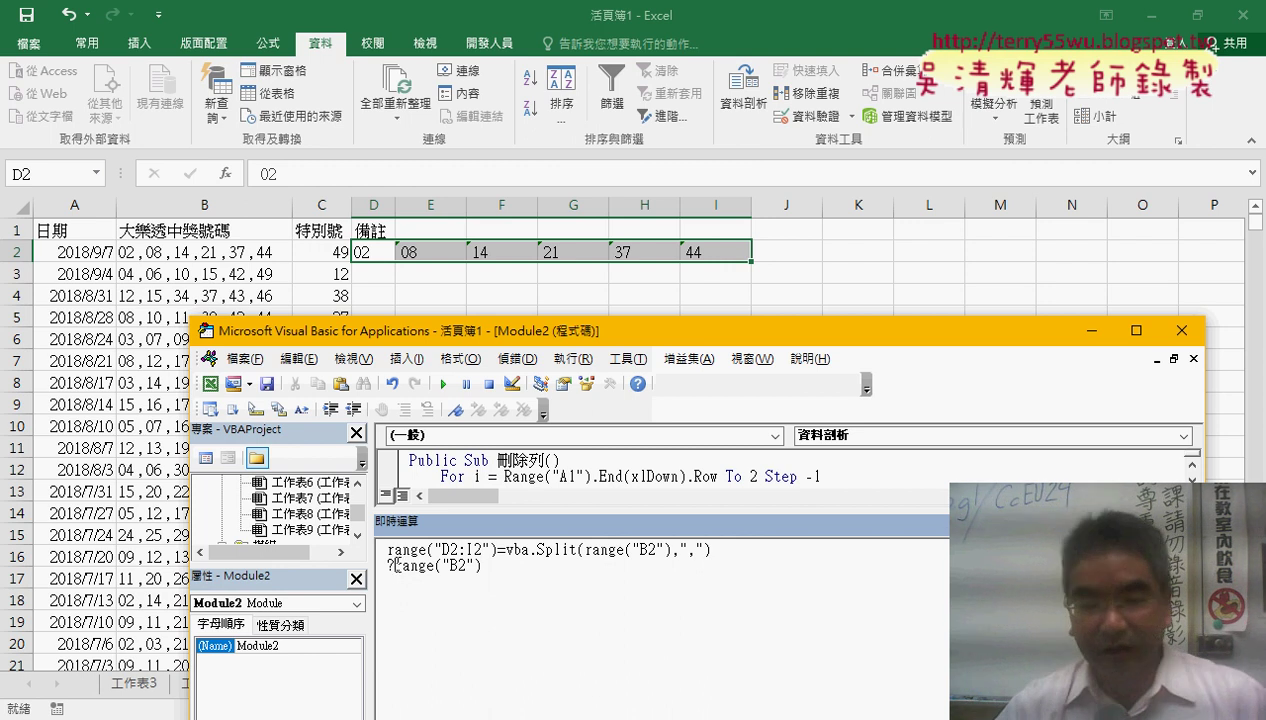
{"action": "left_click", "coordinate": [517, 566]}
{"action": "key", "text": "Return"}
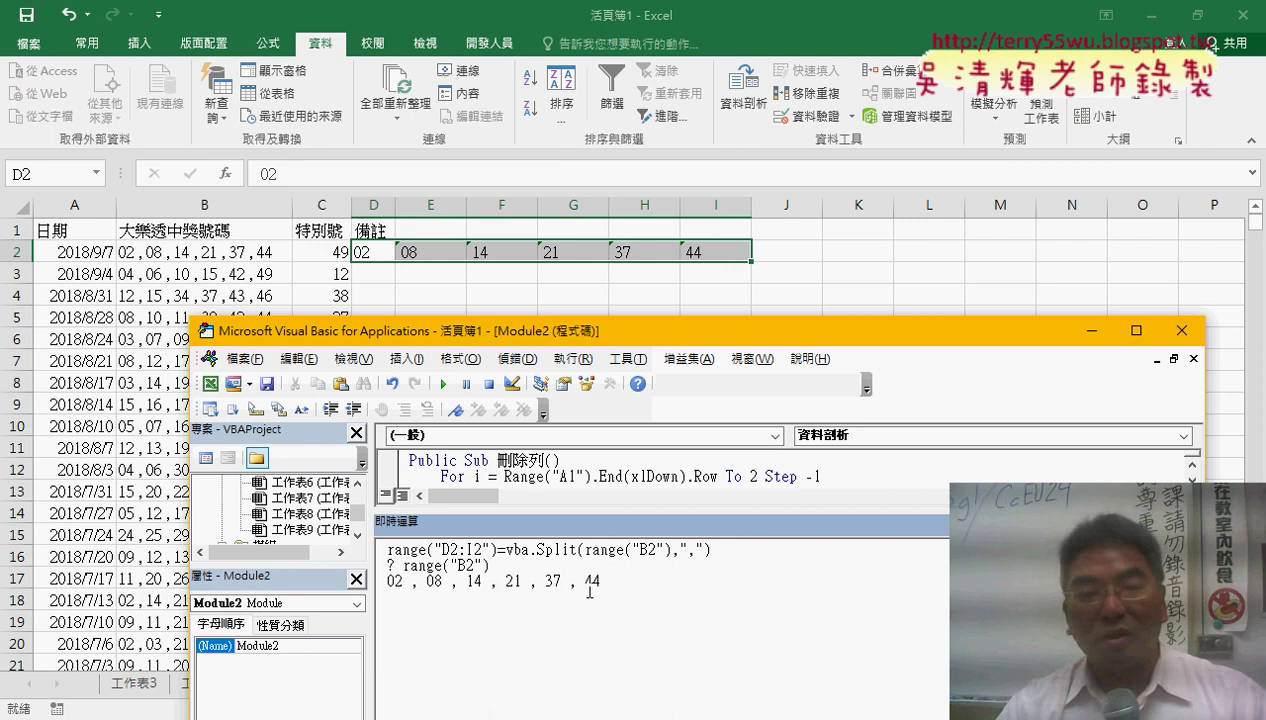
{"action": "left_click_drag", "start_coordinate": [599, 581], "coordinate": [387, 581]}
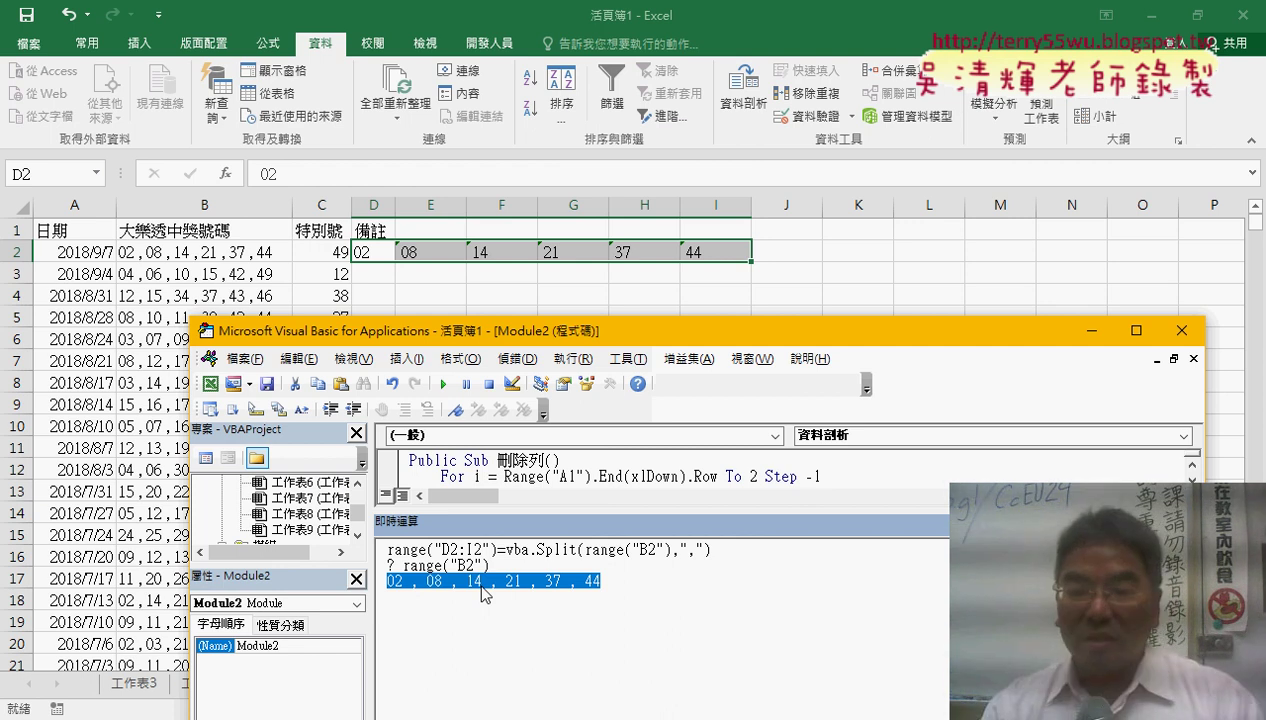
{"action": "left_click_drag", "start_coordinate": [716, 549], "coordinate": [370, 548]}
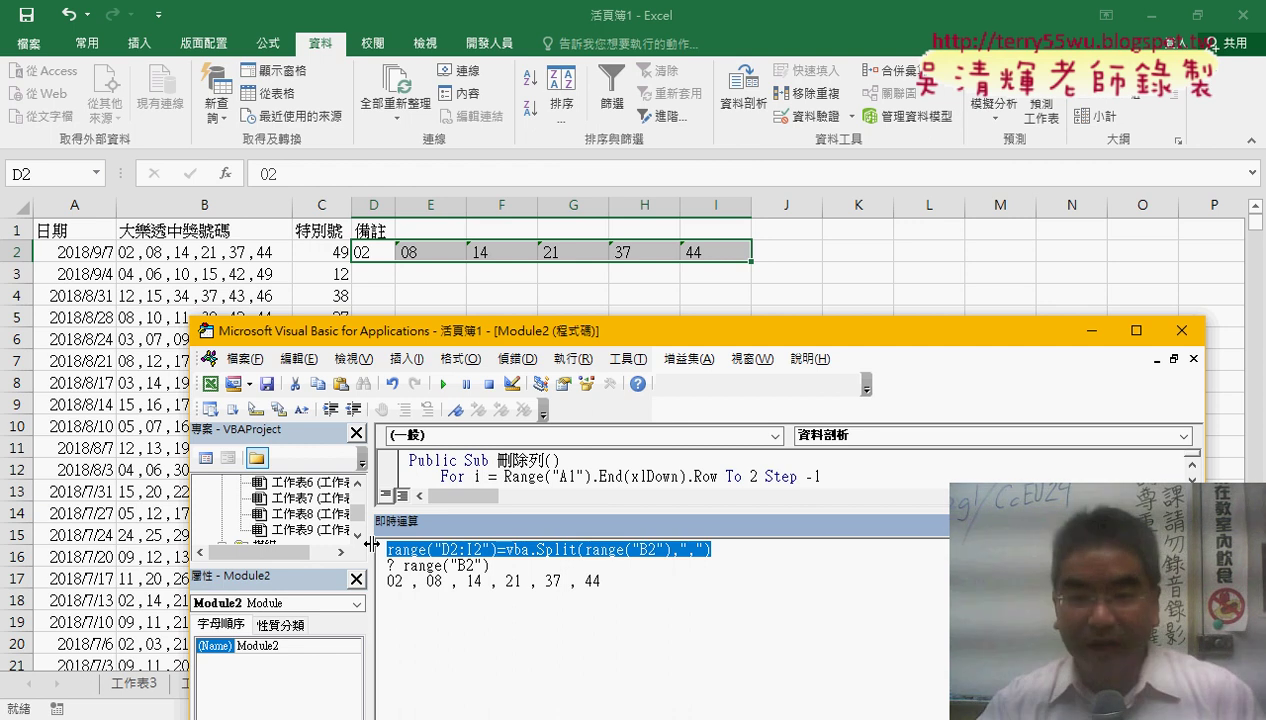
Enlarge the VBA editor, close the Immediate window, and mark the B2 text-to-columns steps
{"action": "left_click_drag", "start_coordinate": [658, 321], "coordinate": [671, 97]}
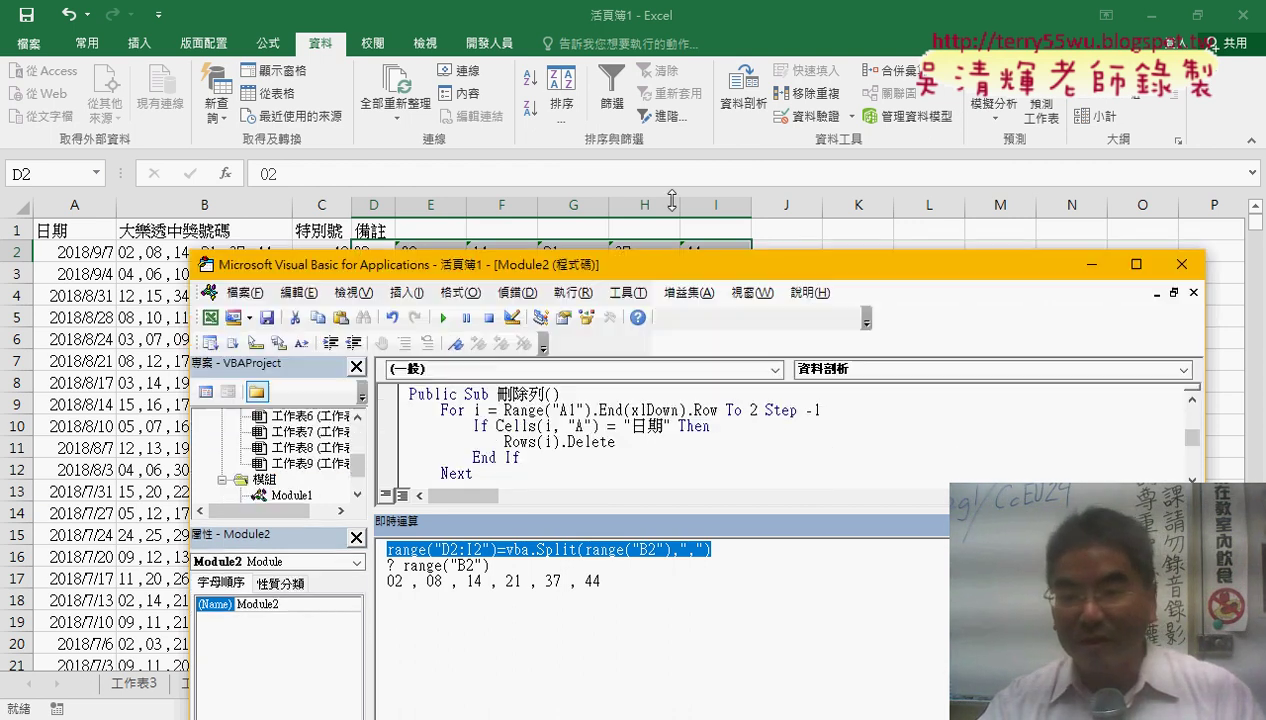
{"action": "left_click_drag", "start_coordinate": [717, 515], "coordinate": [717, 715]}
{"action": "scroll", "coordinate": [717, 481], "scroll_direction": "up", "scroll_amount": 2}
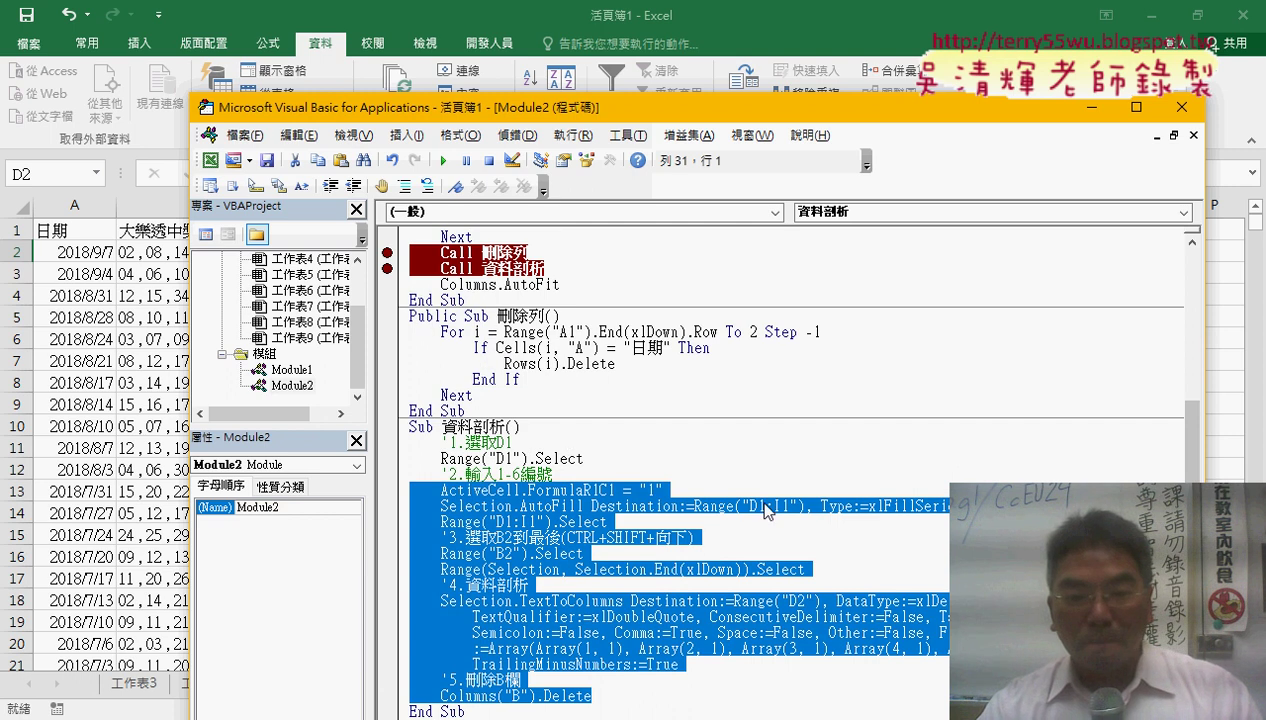
{"action": "left_click", "coordinate": [518, 490]}
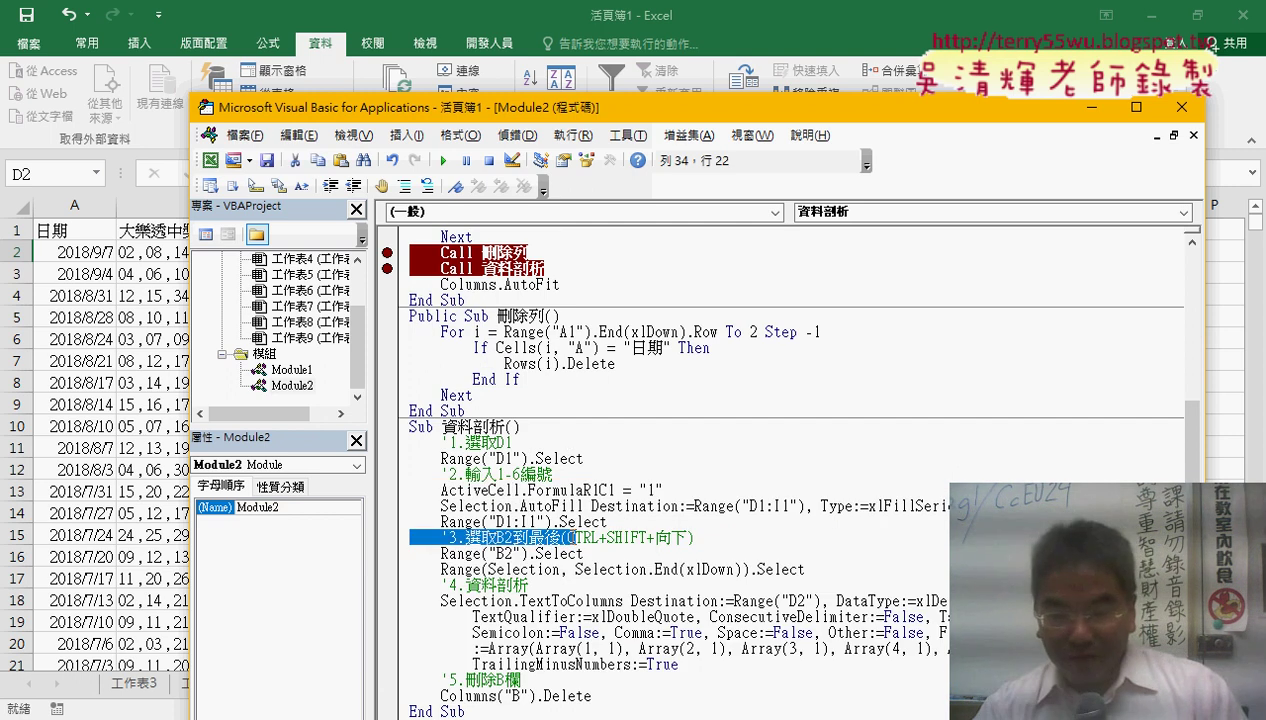
{"action": "left_click_drag", "start_coordinate": [419, 537], "coordinate": [572, 537]}
{"action": "left_click", "coordinate": [693, 506]}
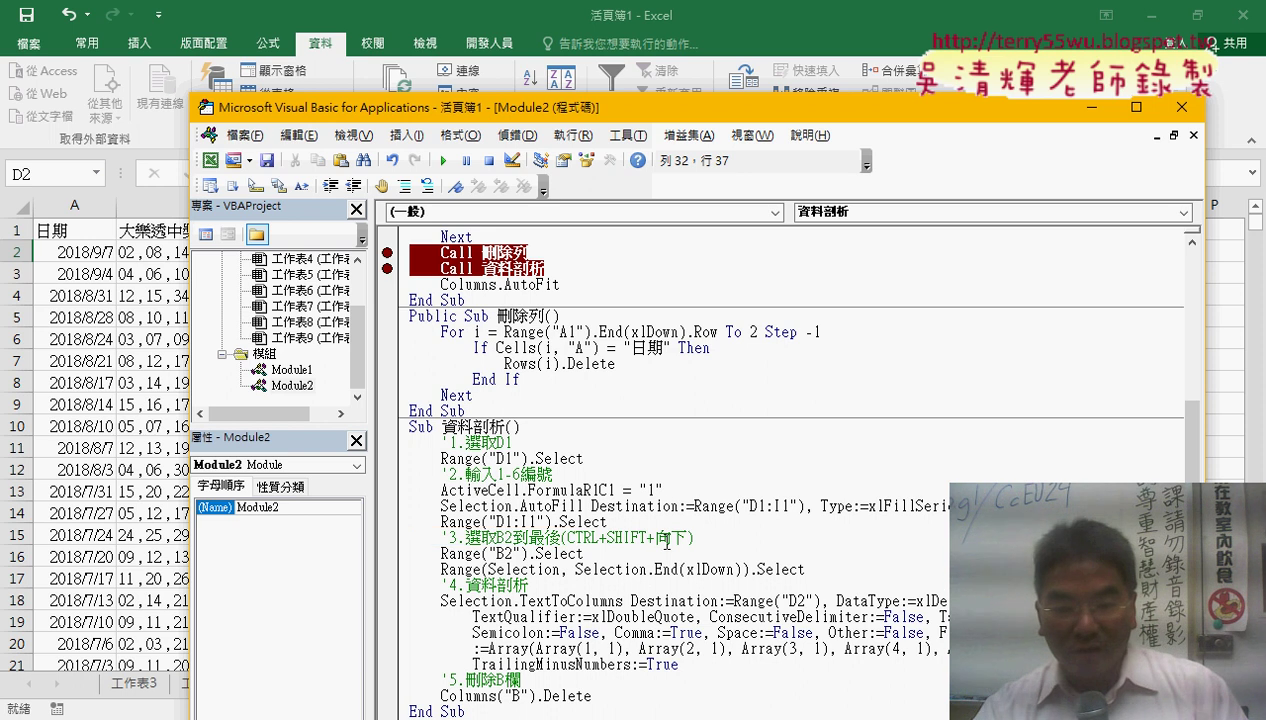
{"action": "left_click", "coordinate": [607, 694]}
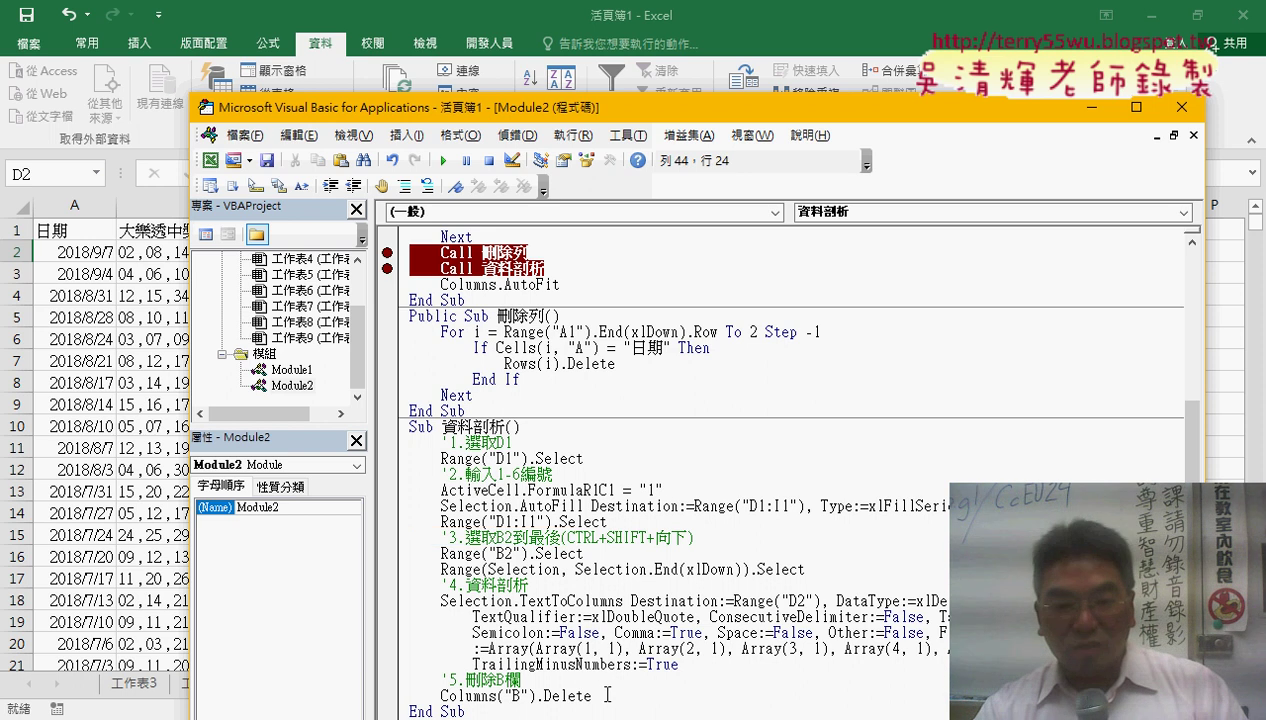
{"action": "left_click_drag", "start_coordinate": [679, 664], "coordinate": [410, 537]}
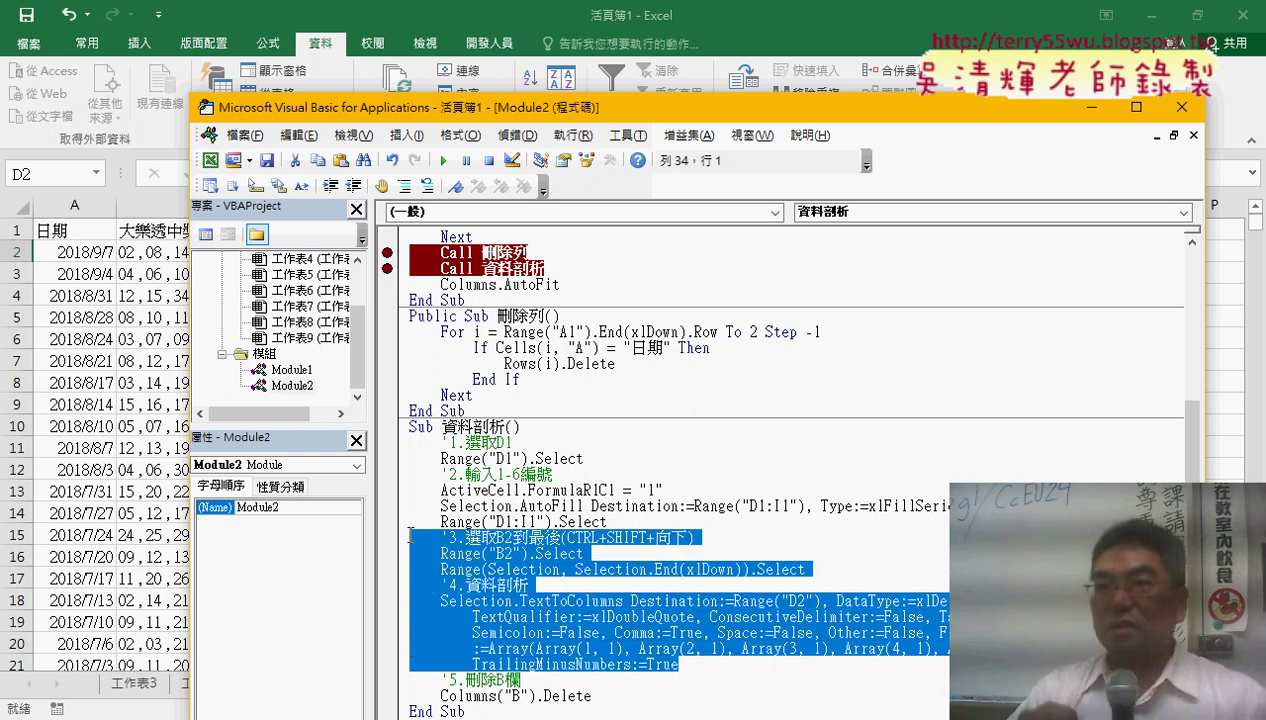